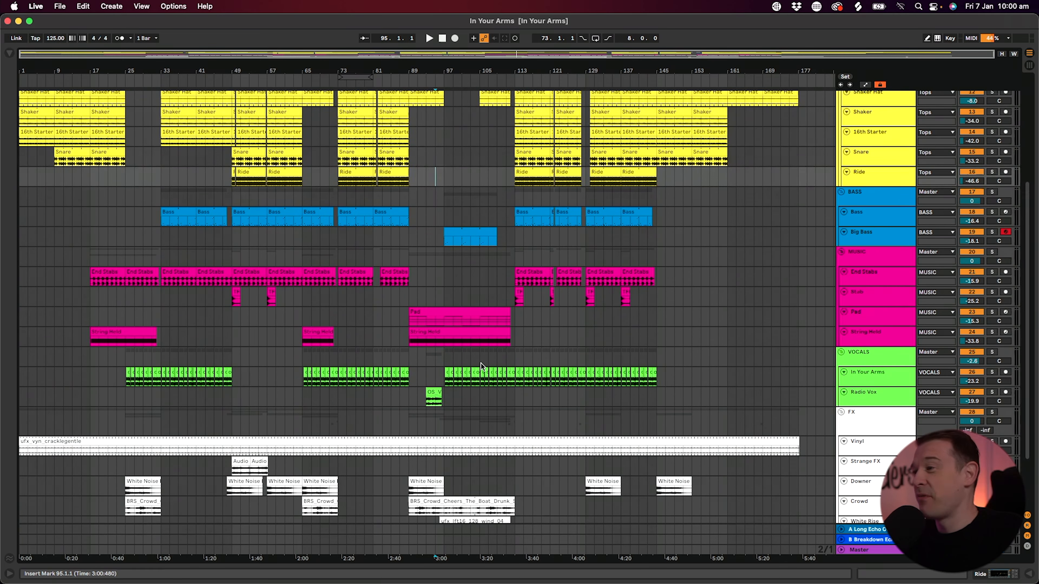
Step: Open the vocal loop clip at bar 66.2 on the In Your Arms track to view its sample settings
scroll(469, 376, "down", 4)
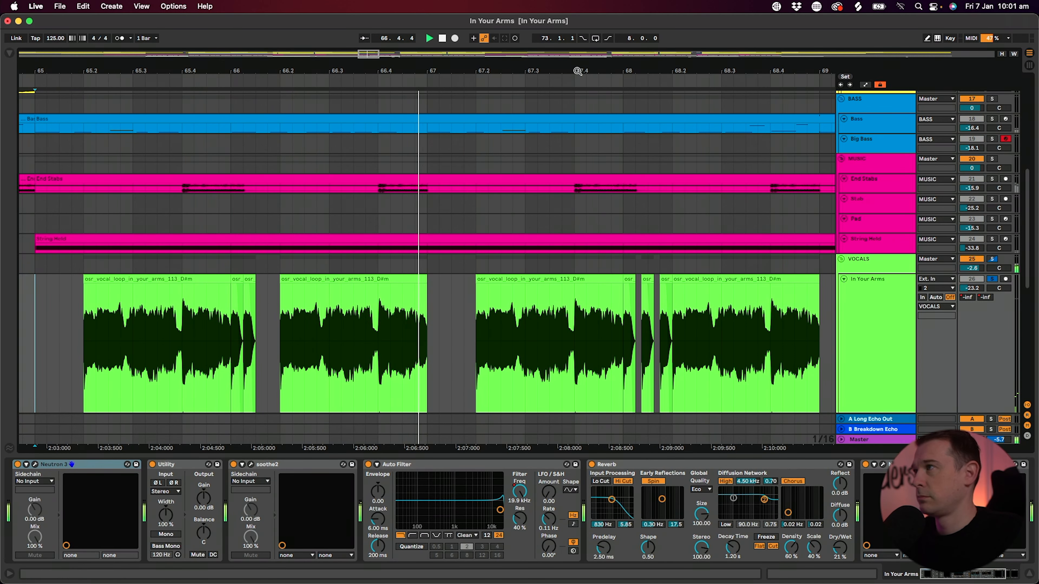
scroll(579, 104, "down", 2)
scroll(678, 267, "right", 2)
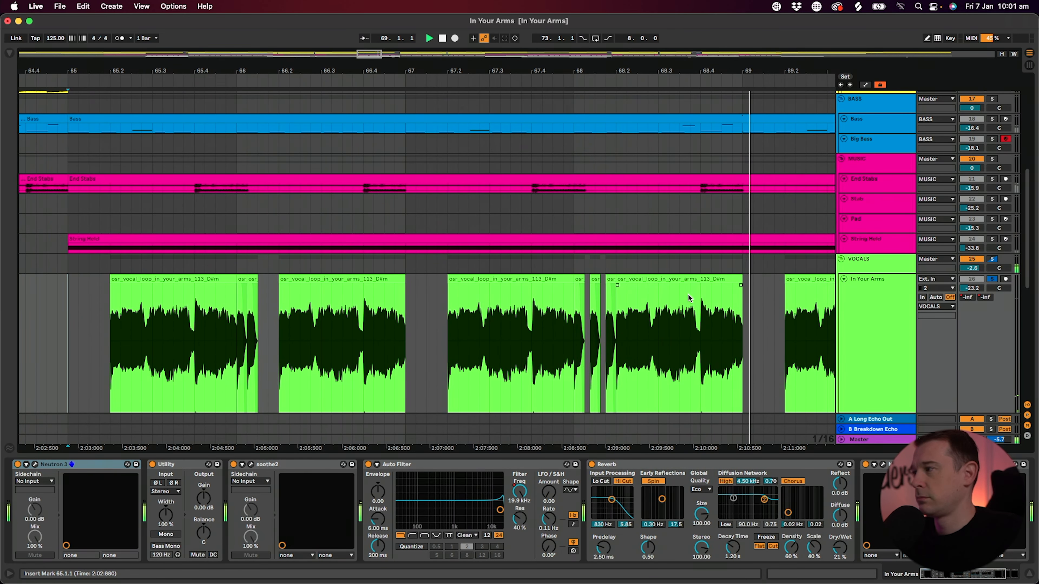
double_click(348, 279)
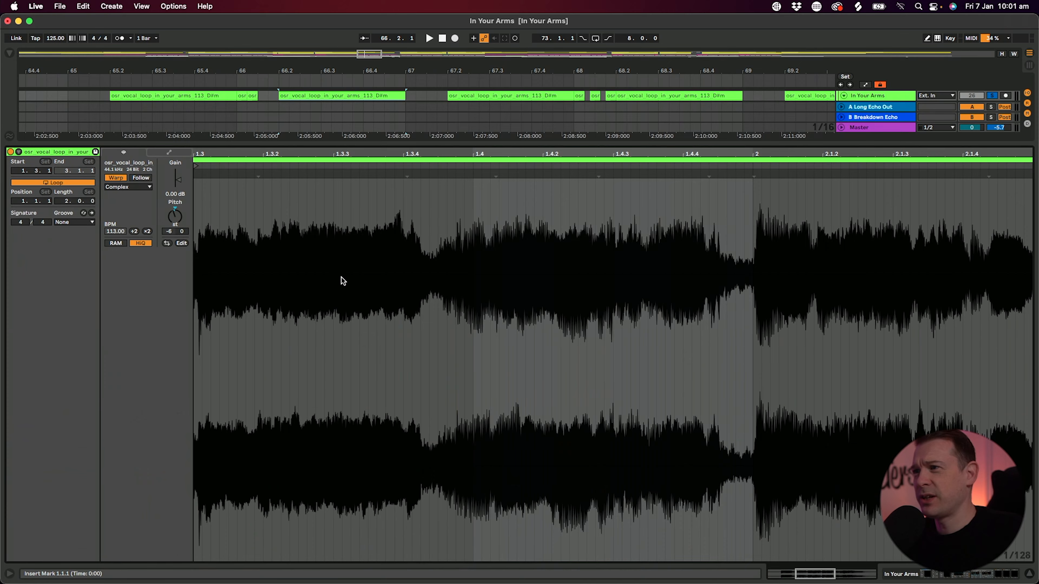
Step: Show the browser with the vocal loop's source file and hide the clip's detail view
key("super+alt+b")
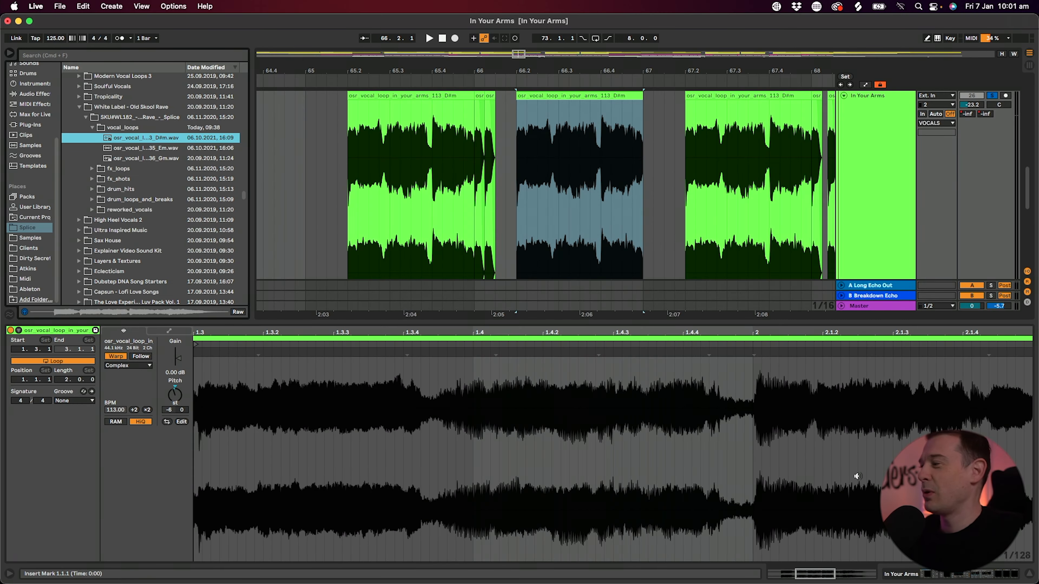
left_click(1027, 578)
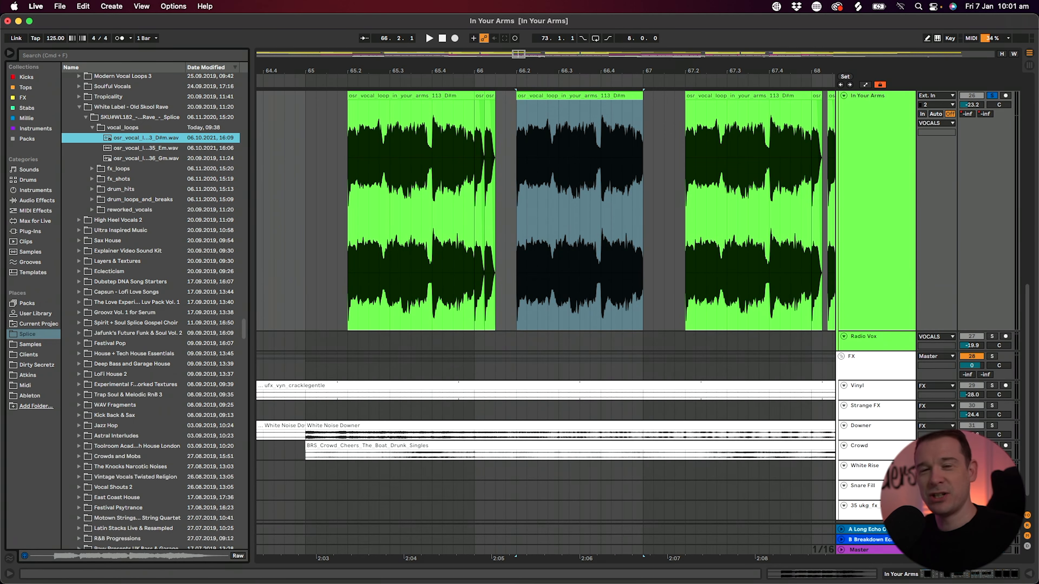
scroll(688, 229, "up", 2)
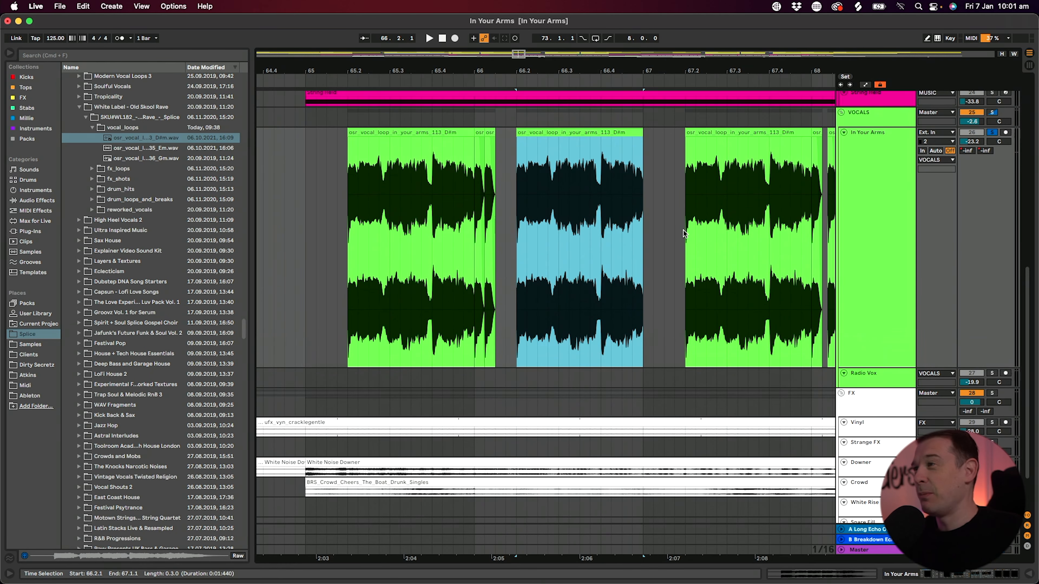
Step: Examine the vocal arrangement around bar 72 and play the chopped In Your Arms clips from bar 66.2
left_click_drag(616, 71, 498, 55)
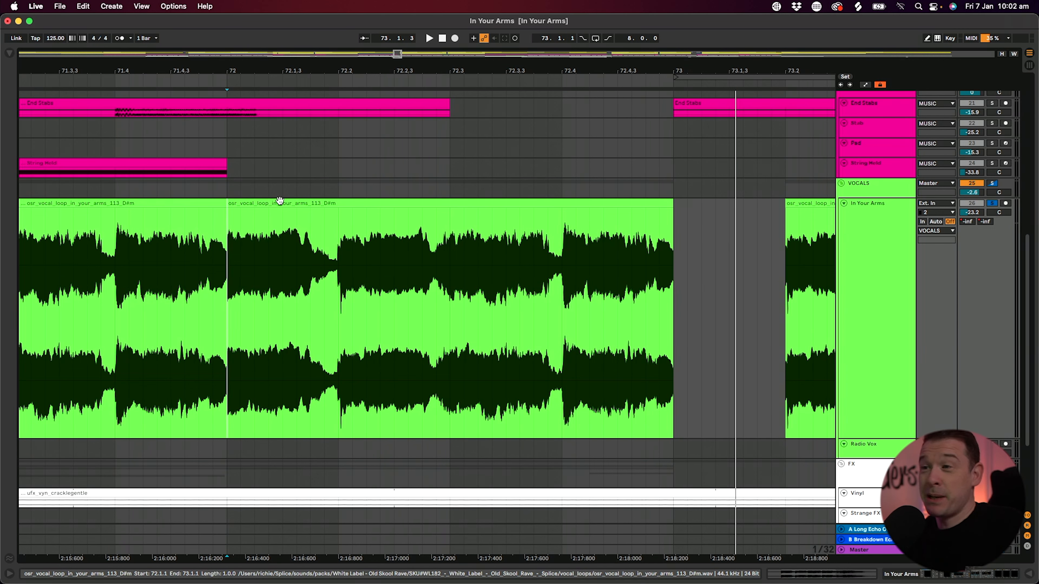
left_click_drag(316, 70, 783, 20)
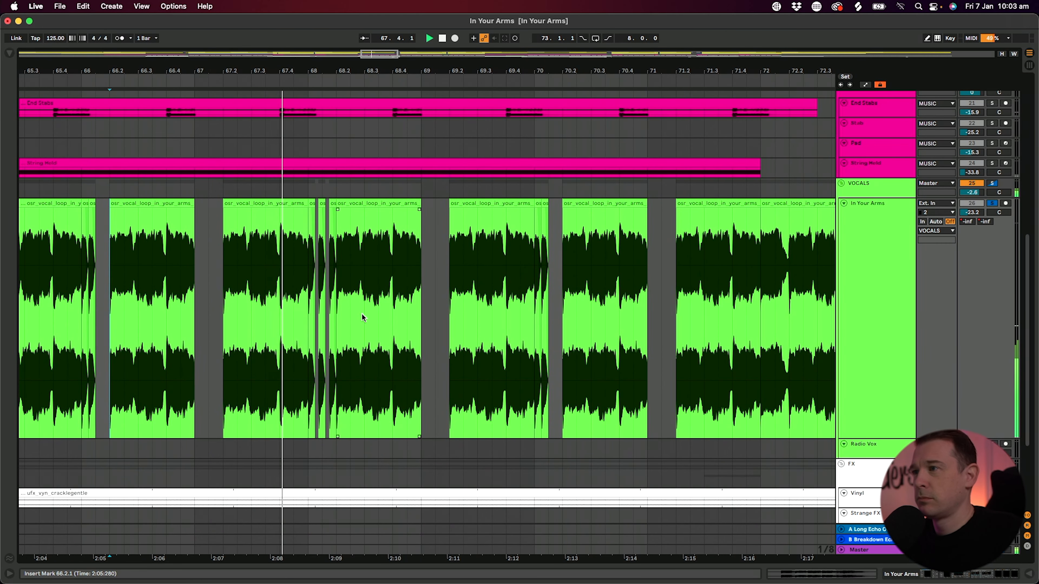
left_click(362, 319)
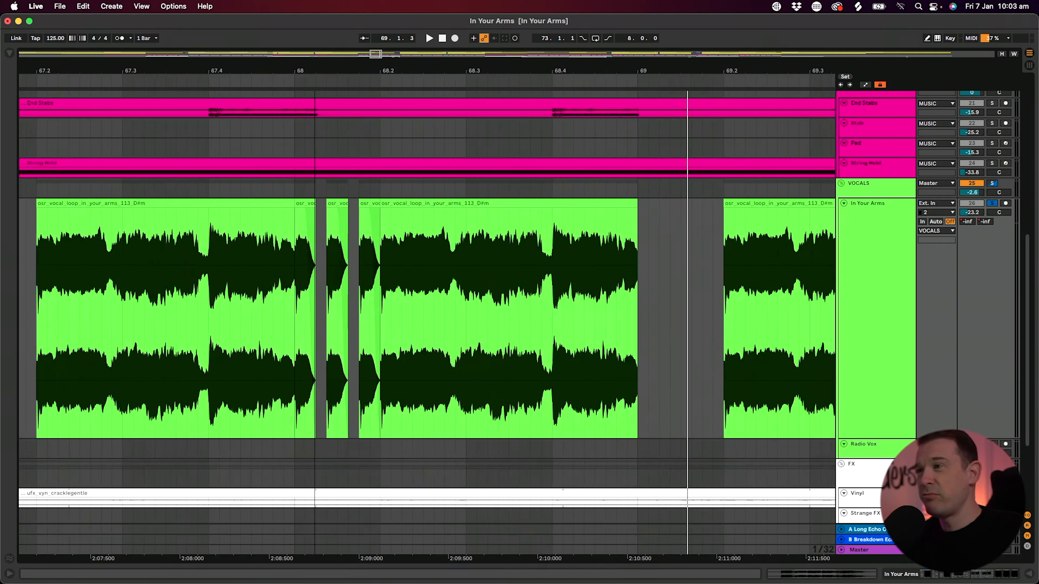
Step: Inspect the short faded vocal chops at bar 68 on the In Your Arms track and audition them
scroll(283, 201, "up", 5)
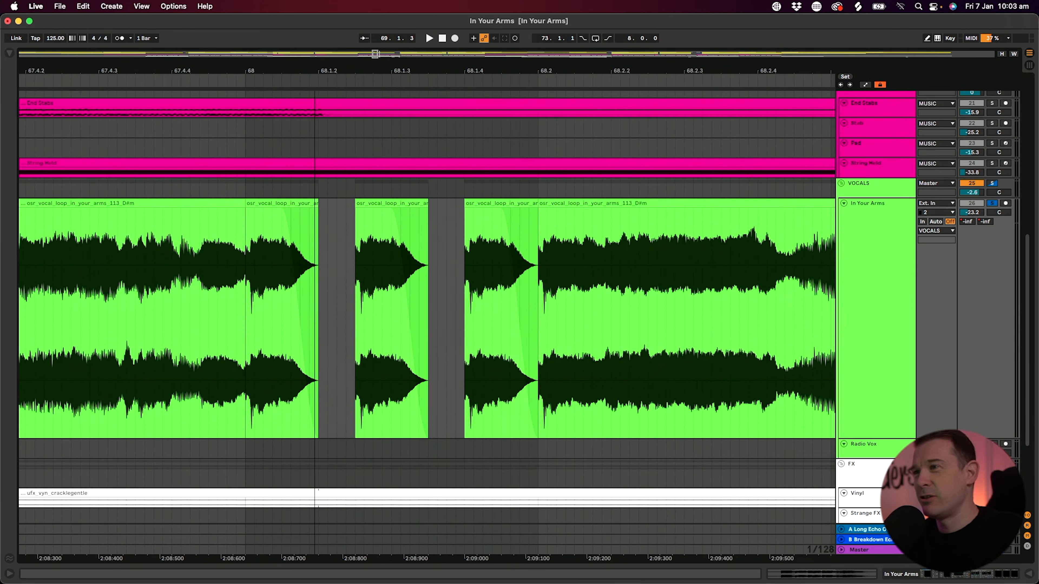
left_click(244, 246)
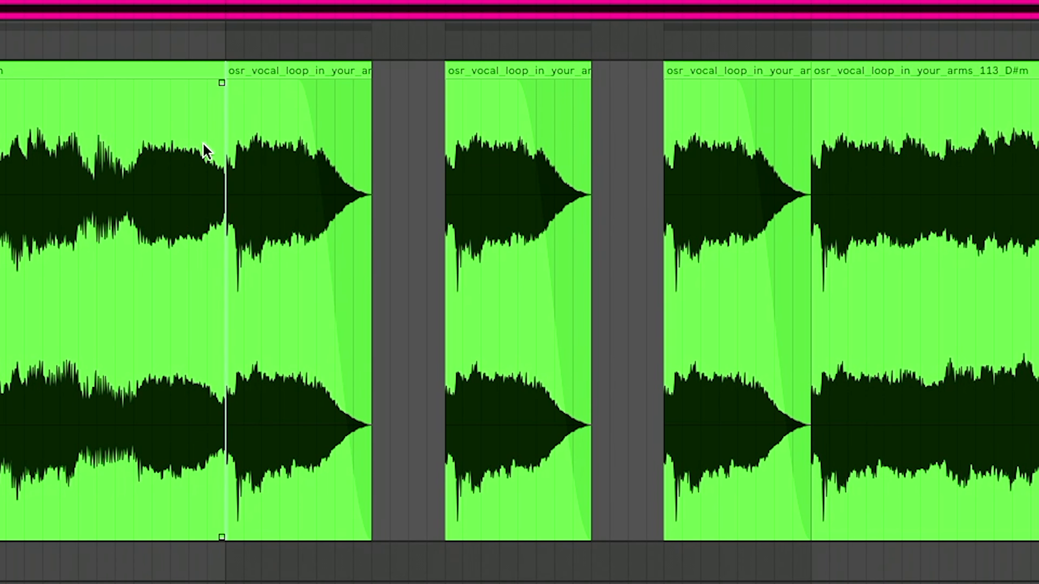
key("space")
key("space")
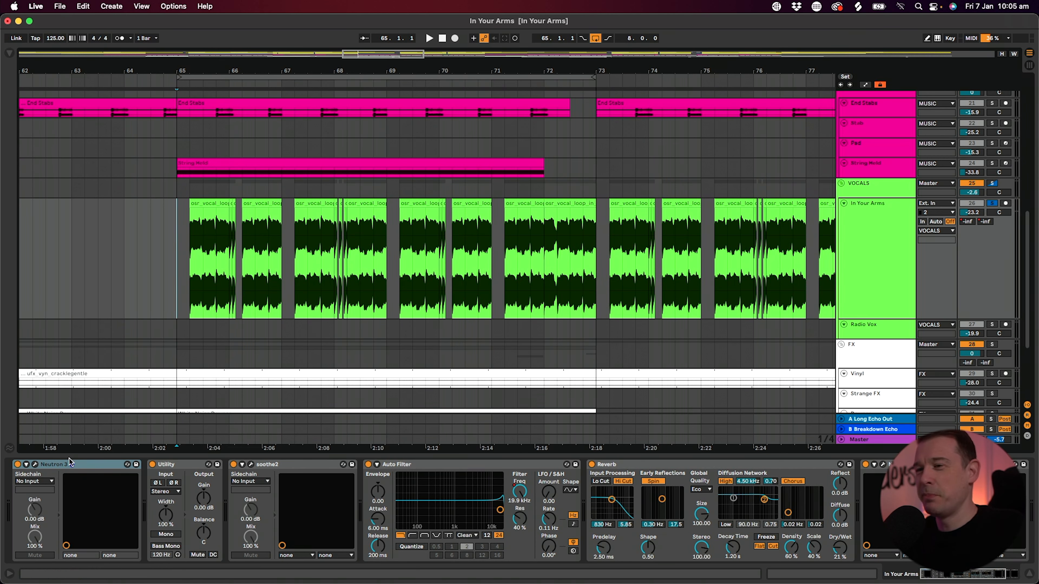
Step: Review the vocal track's Neutron 3 equalizer, and inspect soothe2 during playback, closing each plug-in window
left_click(35, 465)
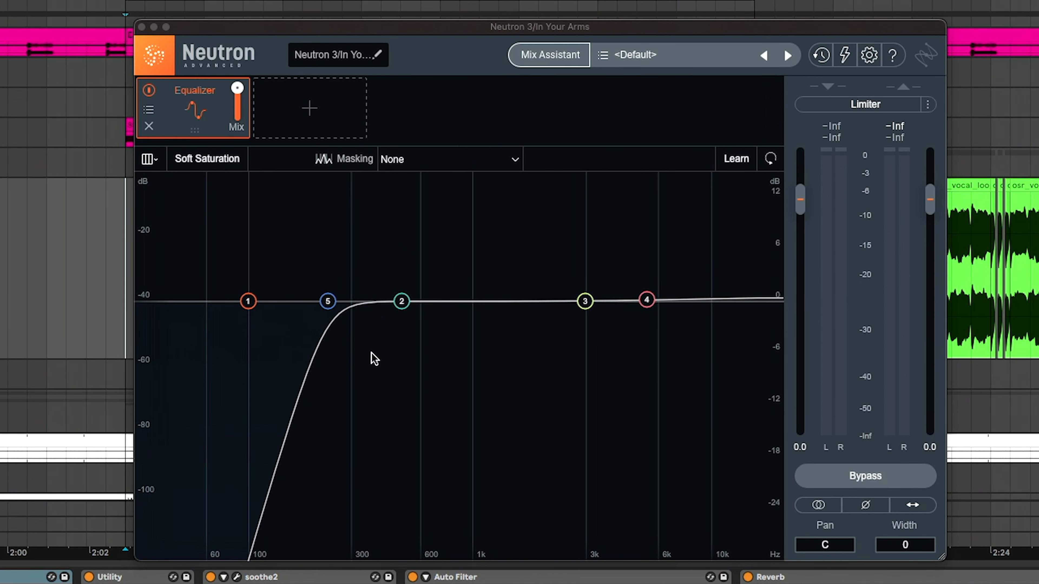
left_click(143, 26)
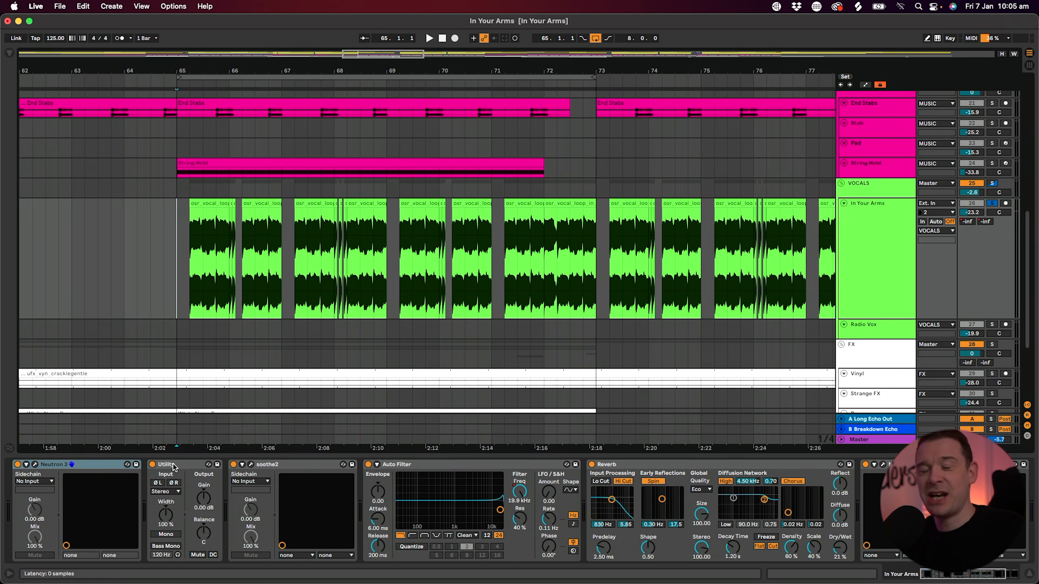
left_click(251, 465)
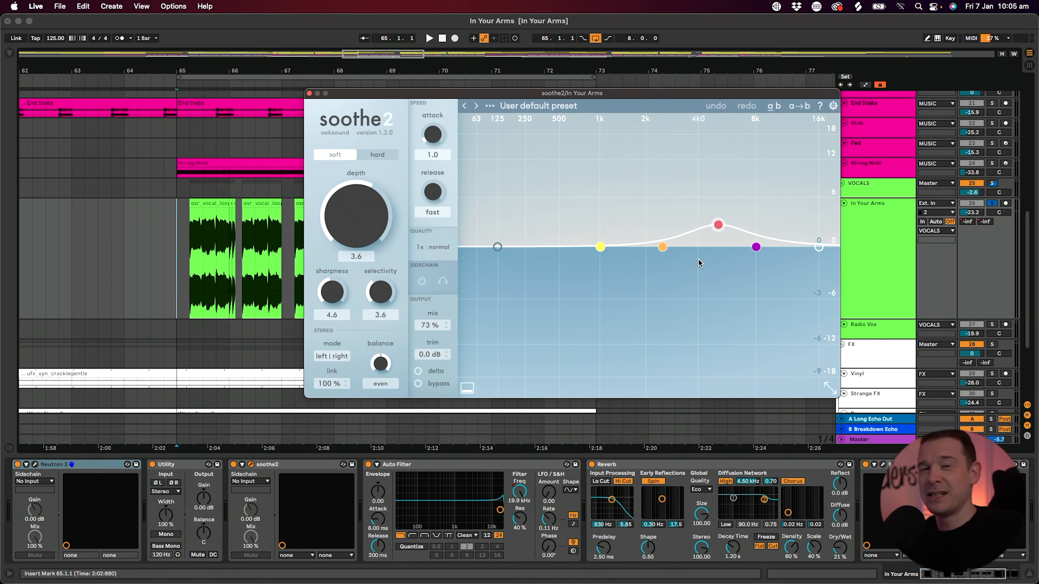
key("space")
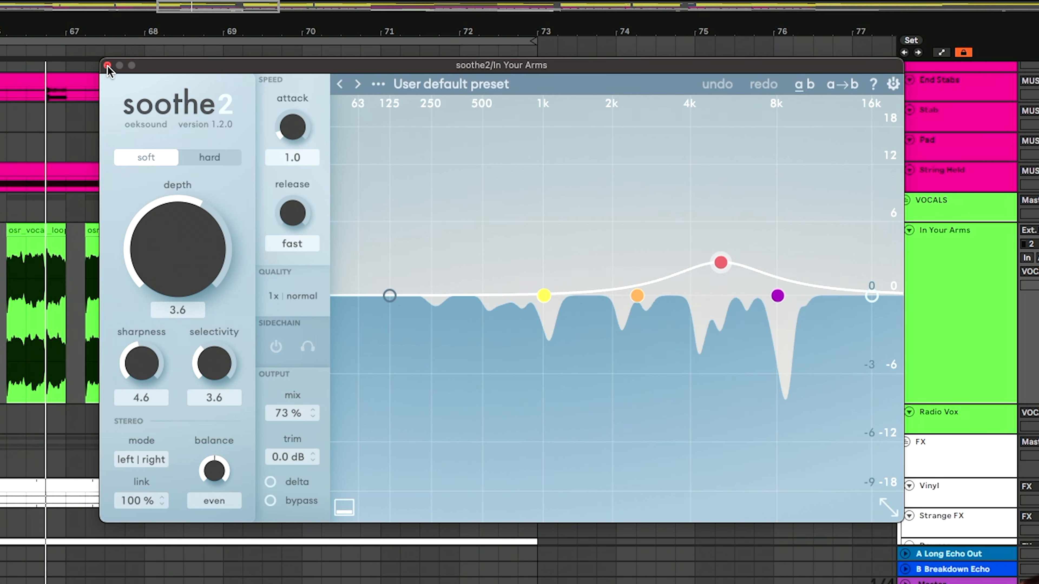
left_click(108, 65)
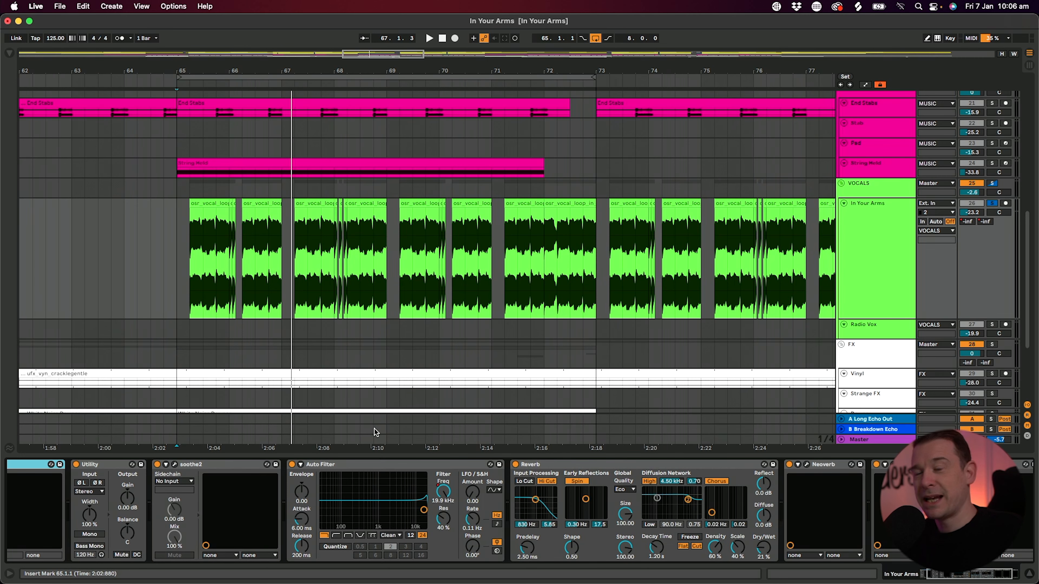
Step: Show the Auto Filter frequency automation on the In Your Arms track and audition the sweep from bar 137
right_click(445, 495)
left_click(462, 498)
left_click_drag(515, 68, 331, 16)
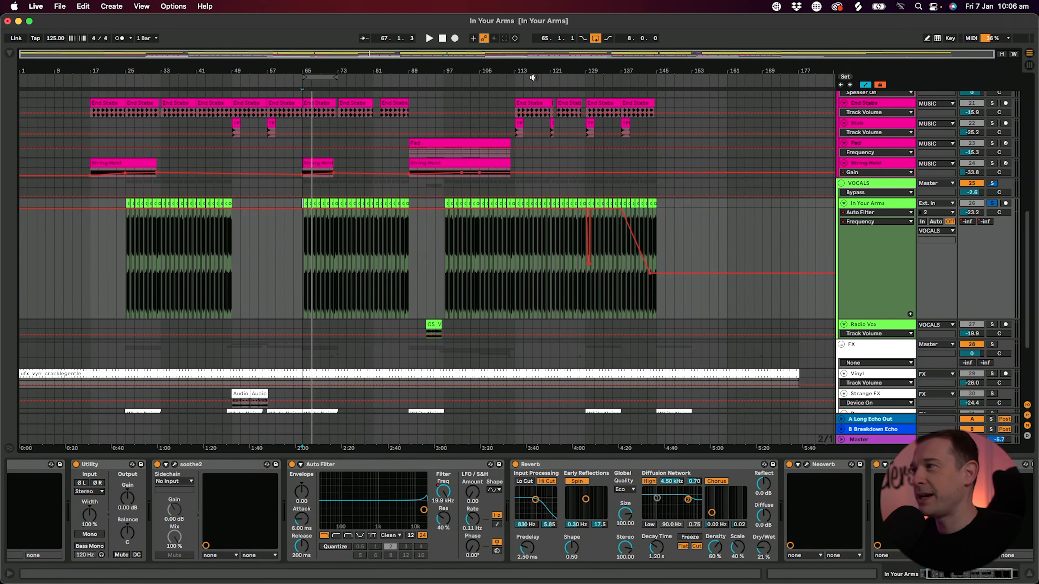
left_click_drag(644, 57, 598, 233)
left_click(595, 232)
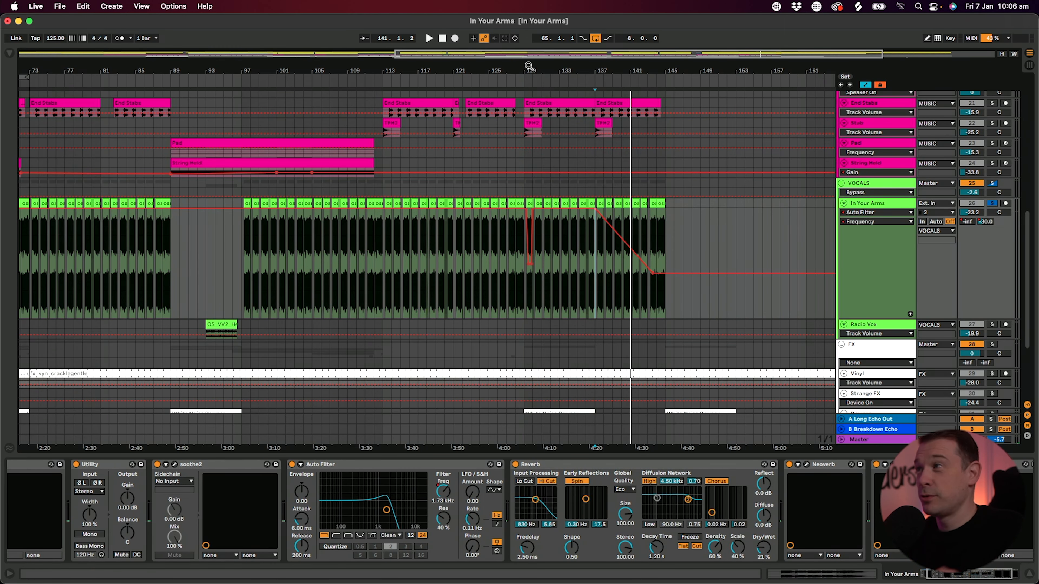
left_click_drag(529, 65, 574, 69)
Step: Play the In Your Arms vocal from bar 65 and toggle its Reverb device to compare the sound
left_click_drag(321, 68, 282, 200)
left_click(224, 247)
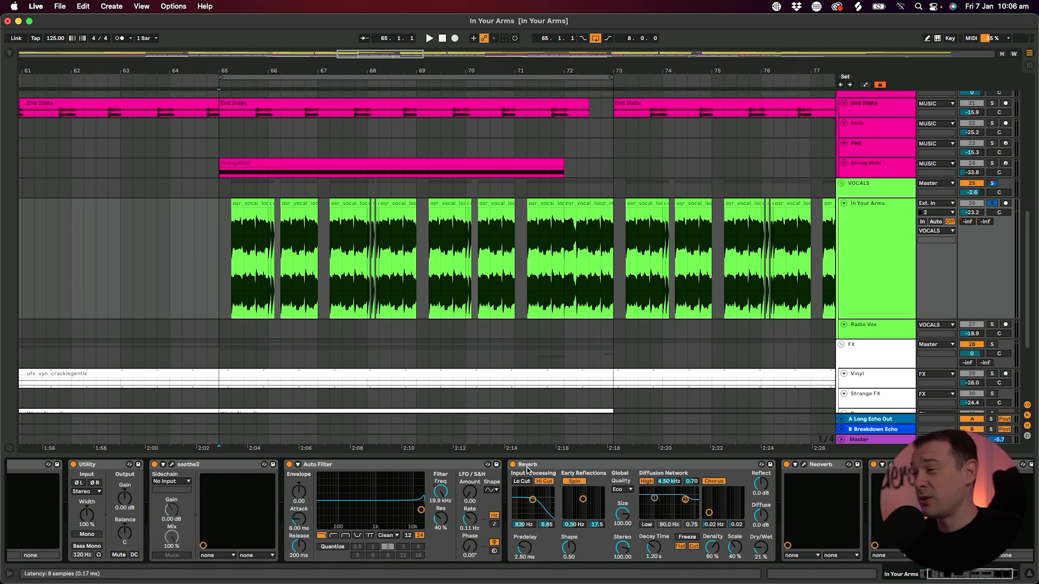
scroll(528, 471, "right", 2)
scroll(527, 470, "right", 1)
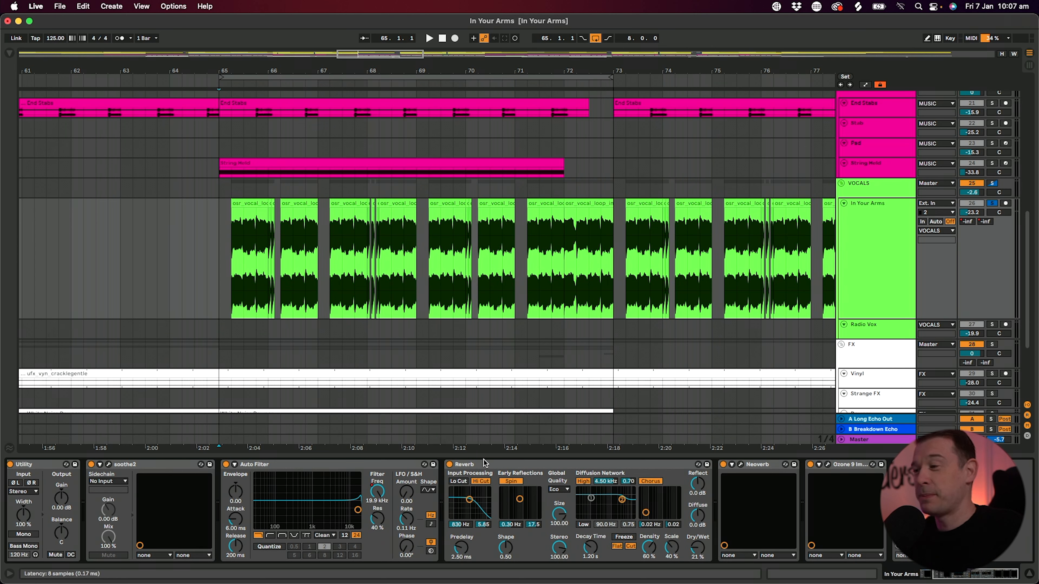
key("space")
left_click(450, 464)
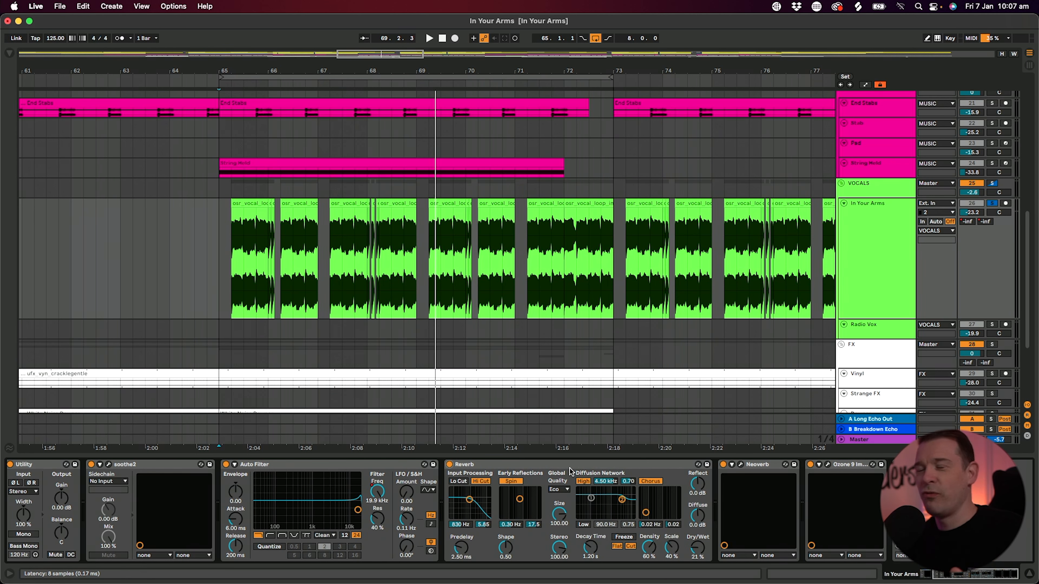
Step: Open the vocal track's Neoverb plug-in, review its reverb blend and dry/wet settings, and close its window
left_click(740, 465)
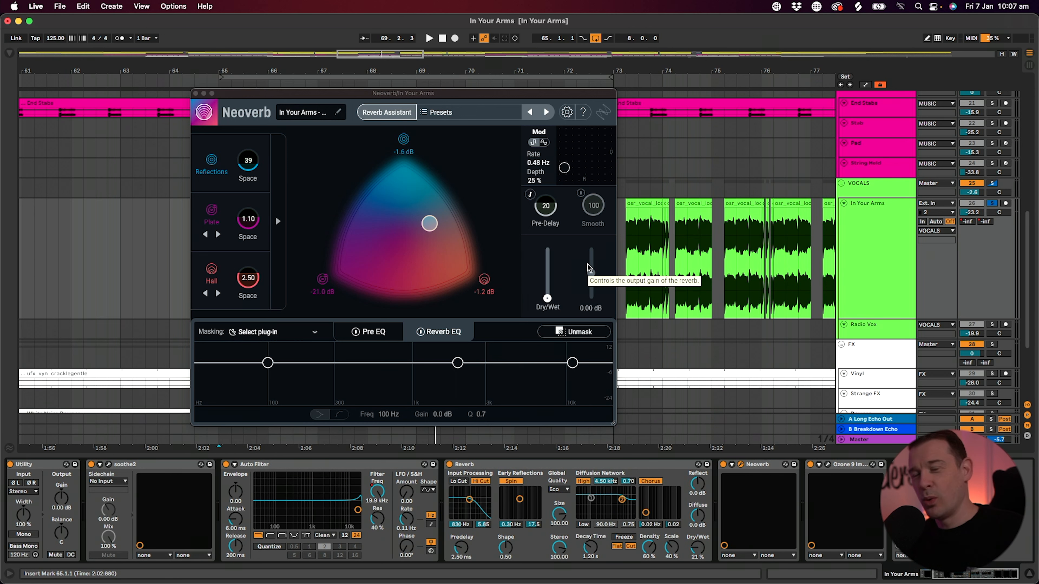
left_click_drag(284, 94, 284, 116)
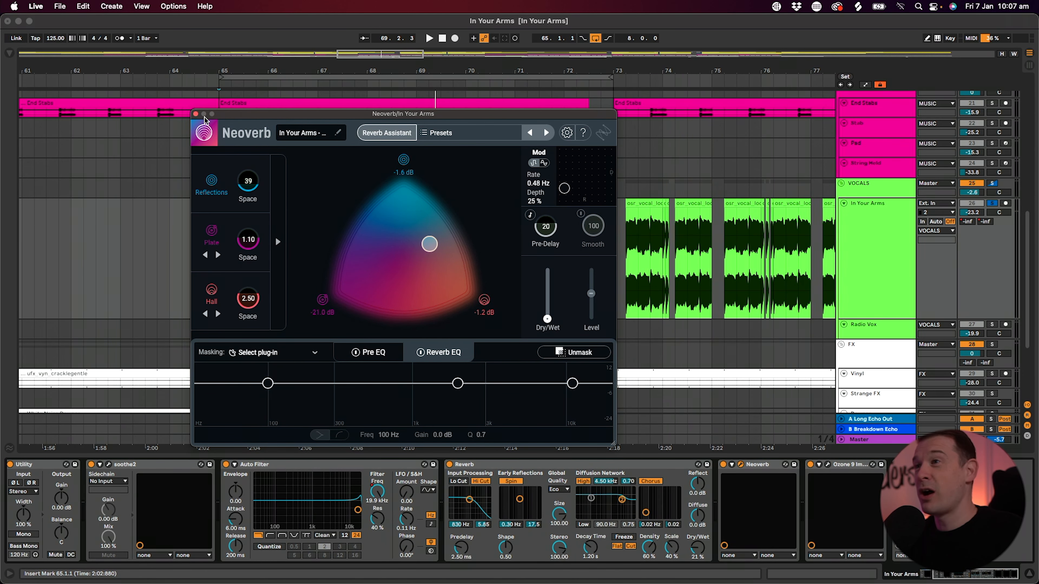
left_click(195, 114)
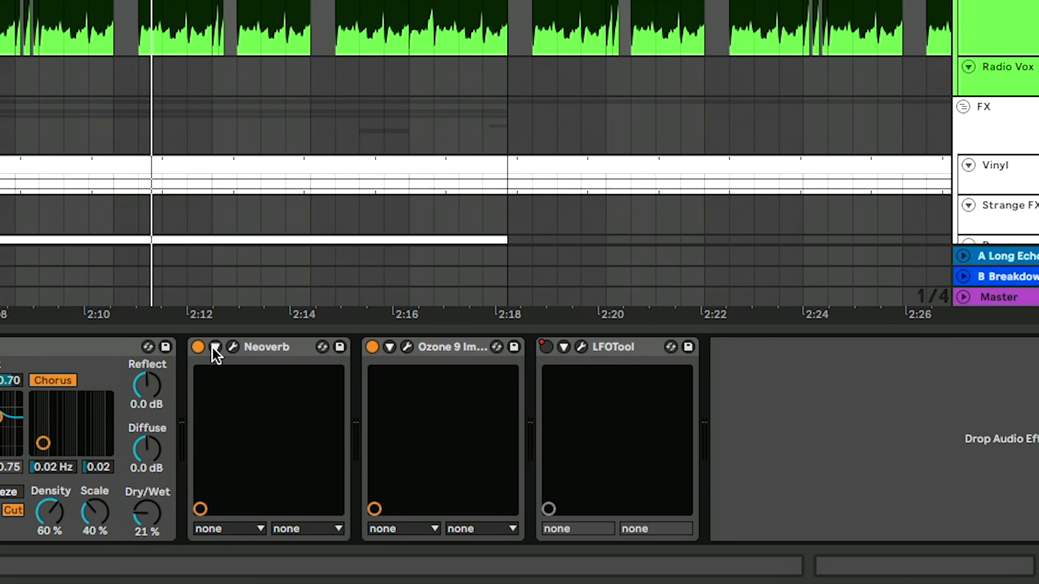
Step: Show Neoverb's Dry/Wet automation on the In Your Arms track and play the breakdown from bar 97
left_click(215, 347)
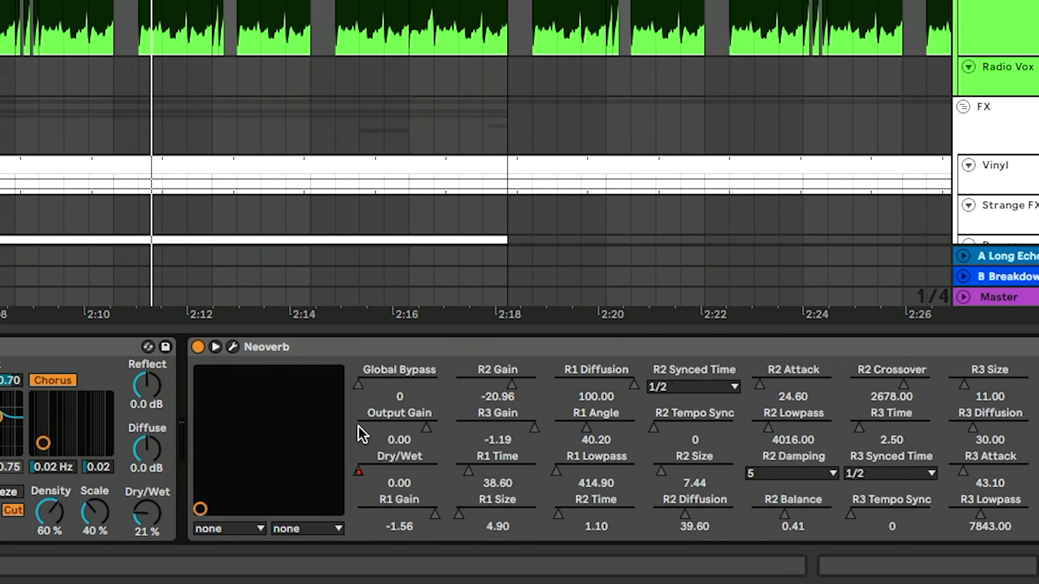
right_click(359, 474)
left_click(396, 357)
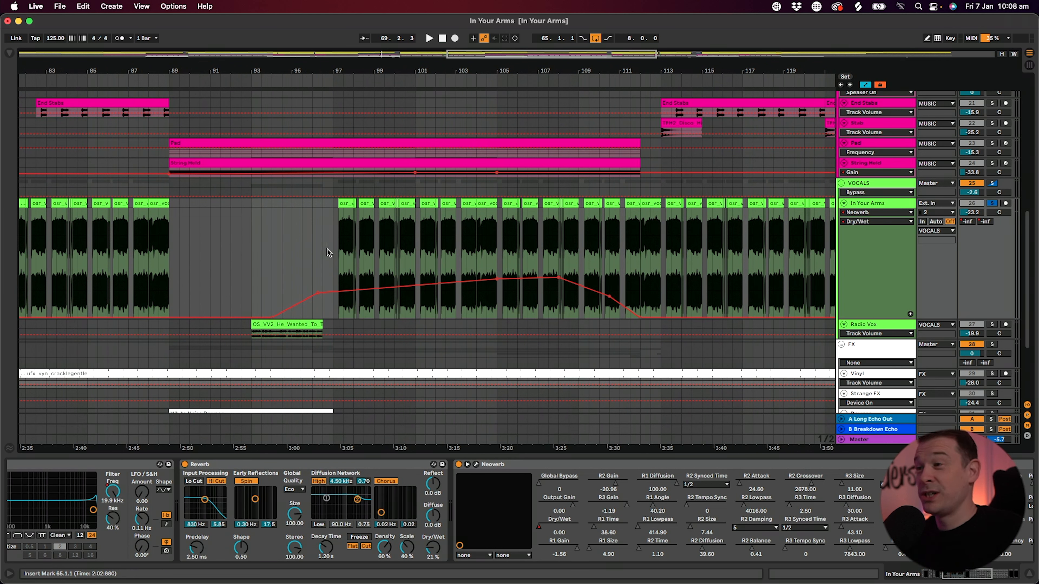
left_click(330, 250)
key("space")
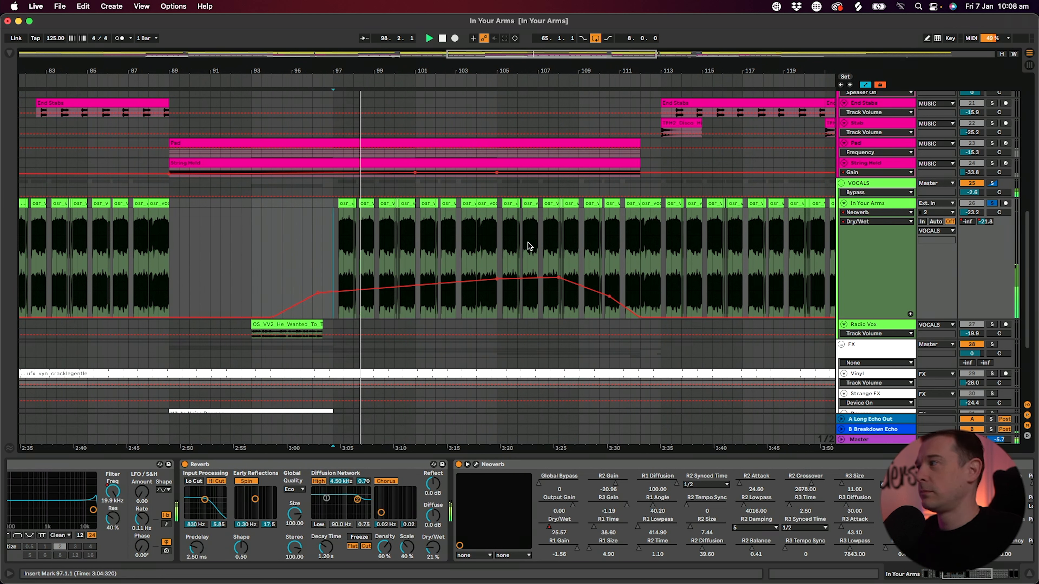
Step: Watch the Neoverb display during breakdown playback, close its window, and stop after listening from bar 107.3
left_click(476, 464)
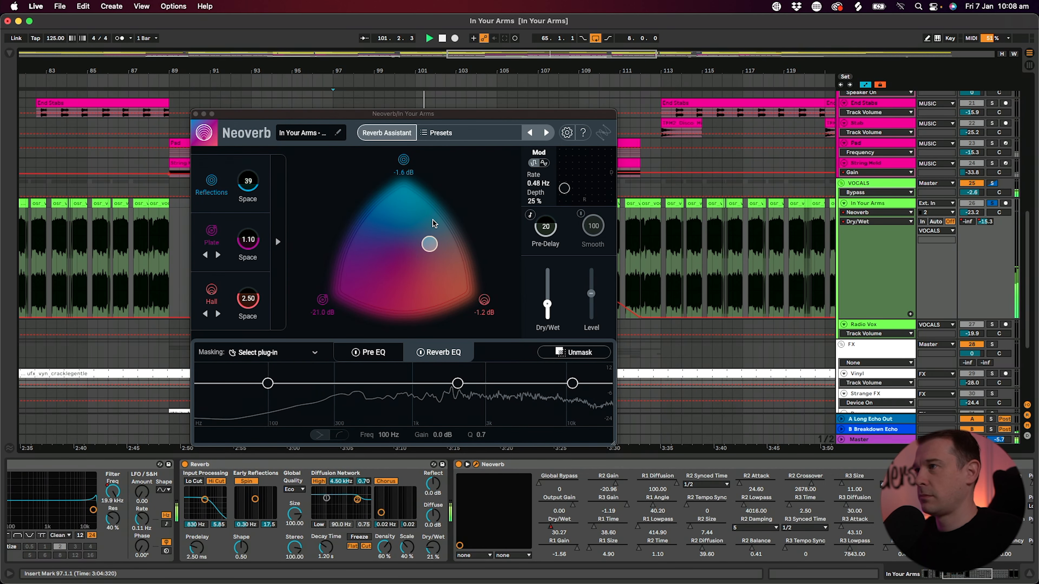
left_click(196, 114)
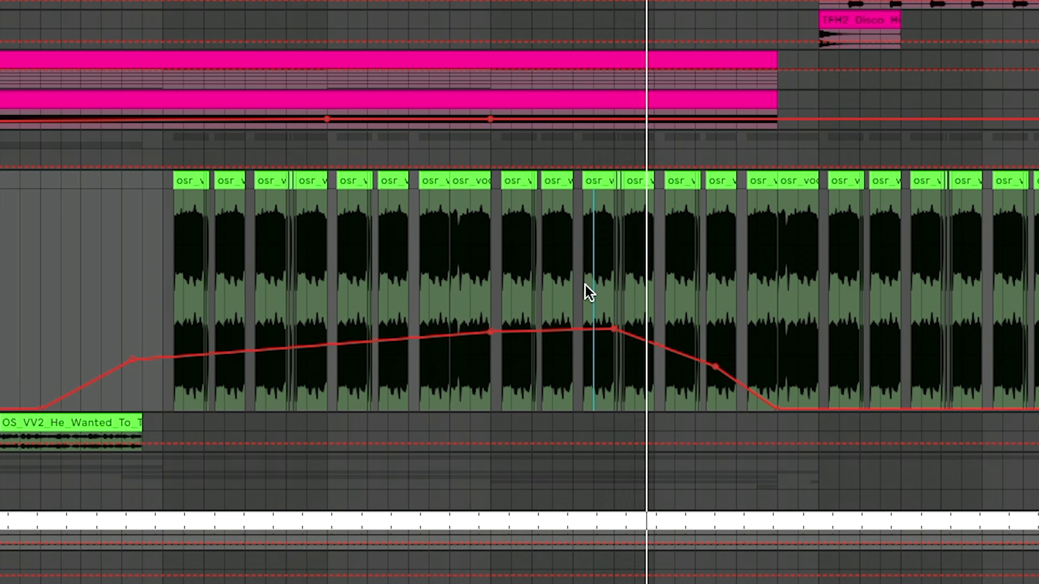
key("space")
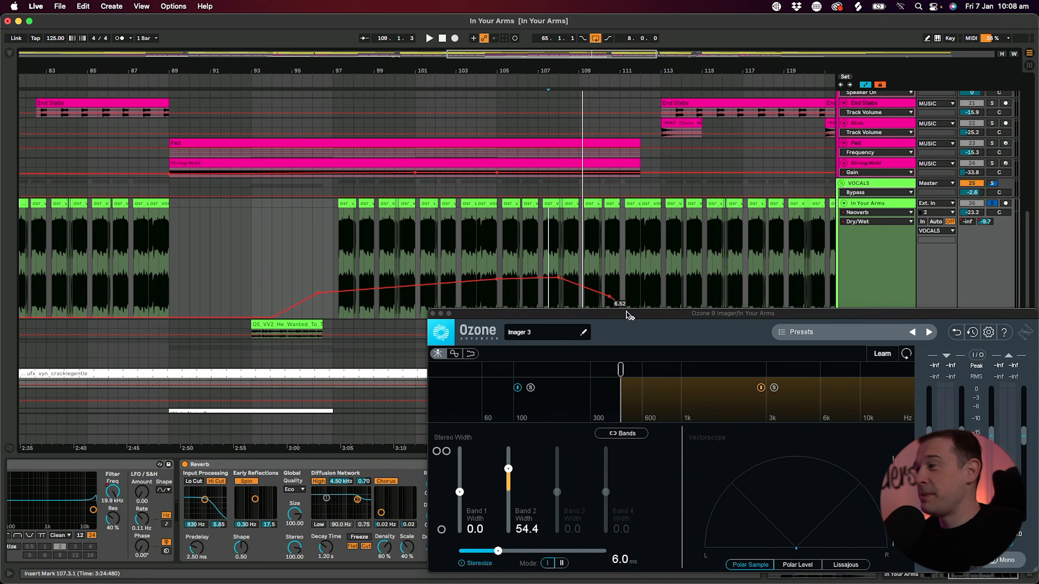
Step: Audition the vocal with the Ozone 9 Imager window in view, and review the LFOTool volume curve before closing it
left_click_drag(629, 315, 352, 160)
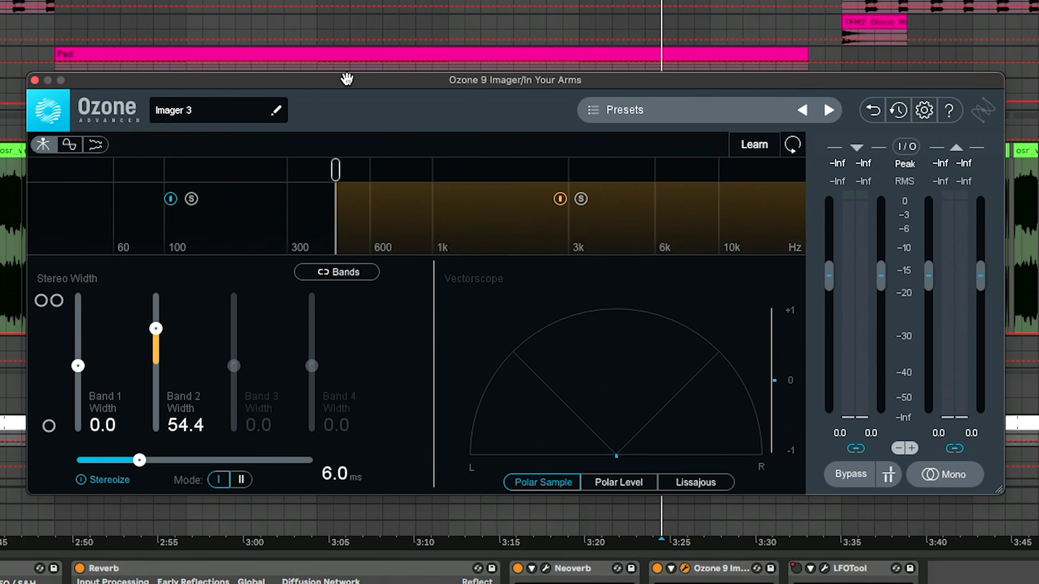
key("space")
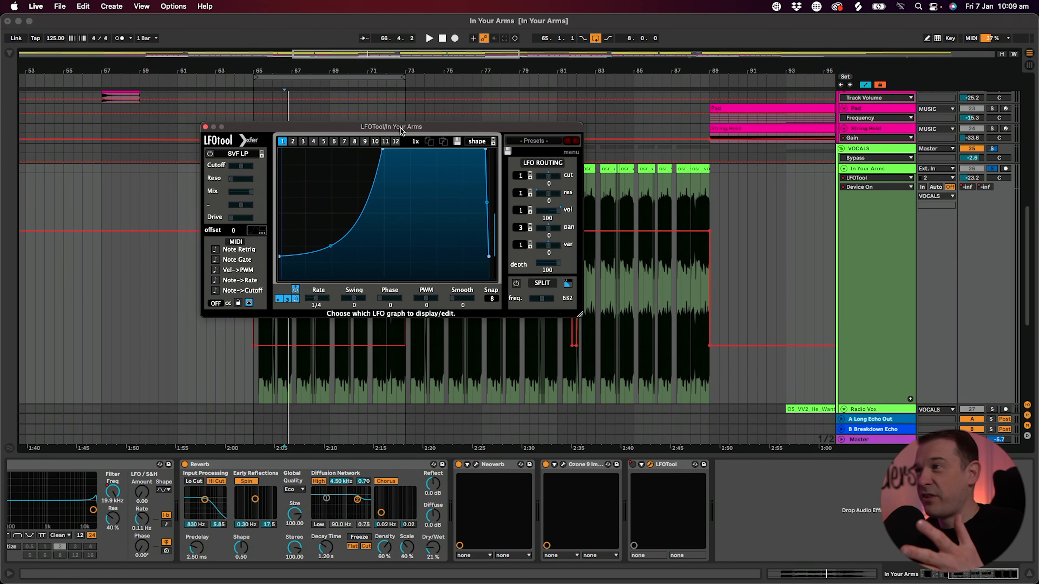
left_click_drag(401, 130, 404, 148)
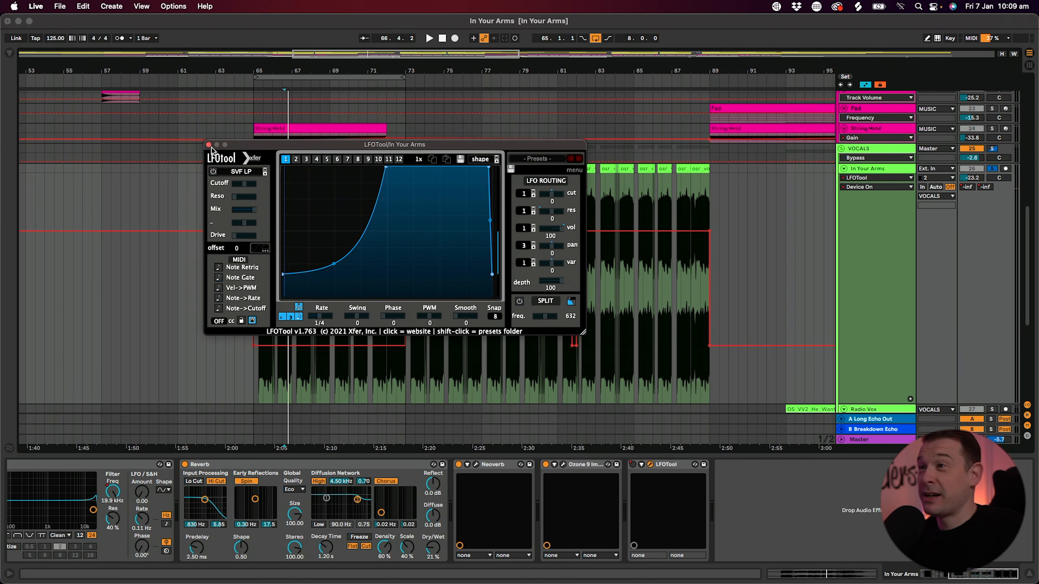
left_click(208, 146)
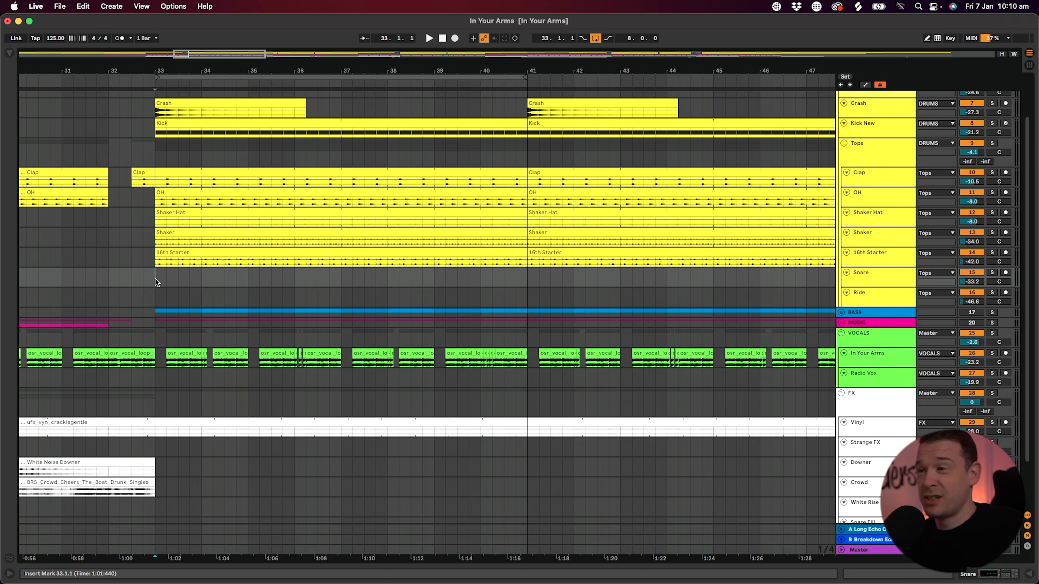
Step: Play the soloed Kick New track from bar 33 and solo the Dry chain in its Audio Effect Rack to audition it
key("space")
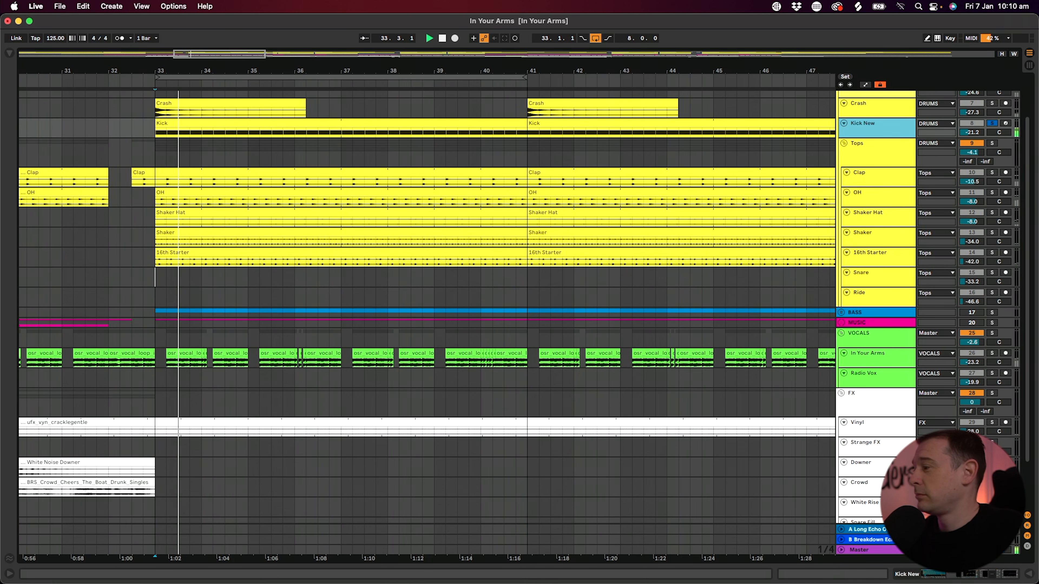
key("shift+Tab")
scroll(243, 522, "right", 5)
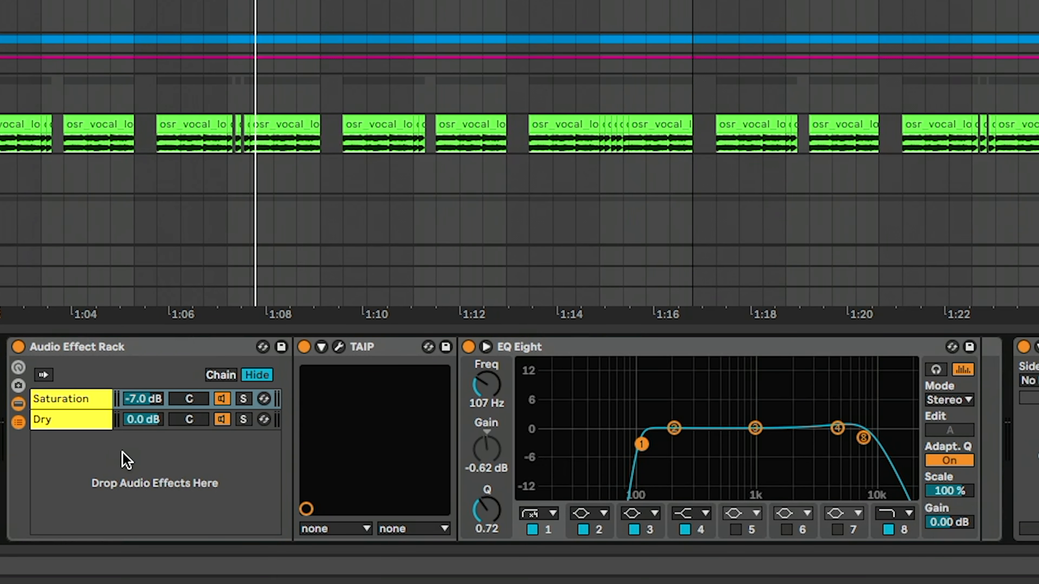
left_click(87, 421)
left_click(244, 419)
key("space")
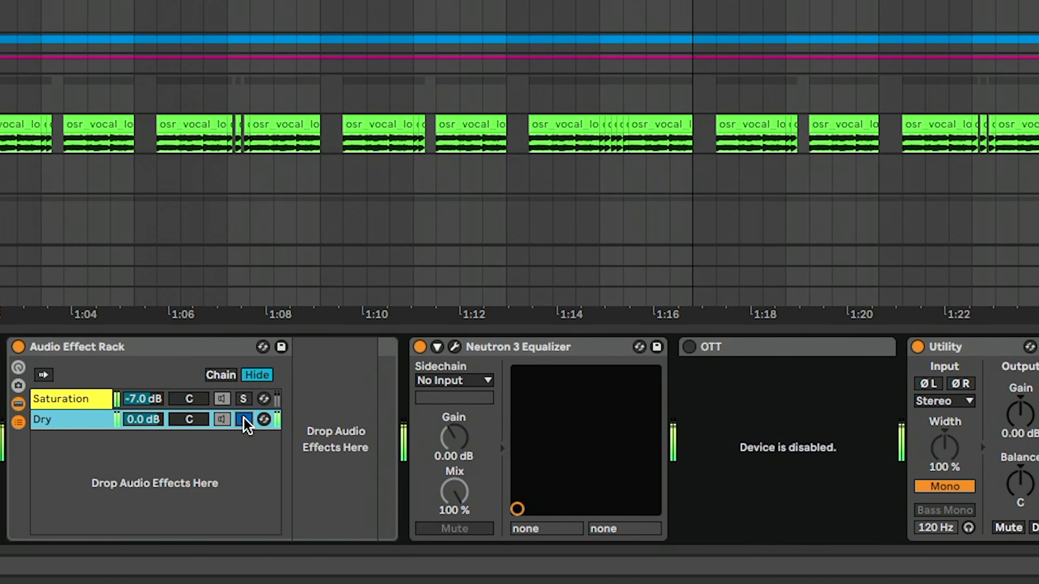
Step: Solo the kick rack's Saturation chain, review the TAIP settings, and compare playback with the chain soloed and unsoloed
left_click(243, 399)
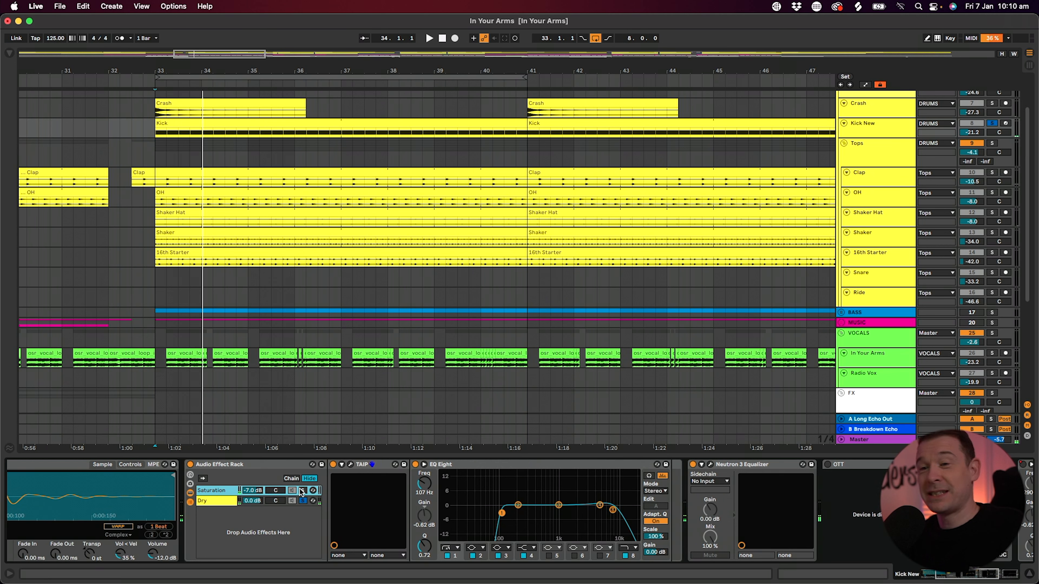
left_click(304, 491)
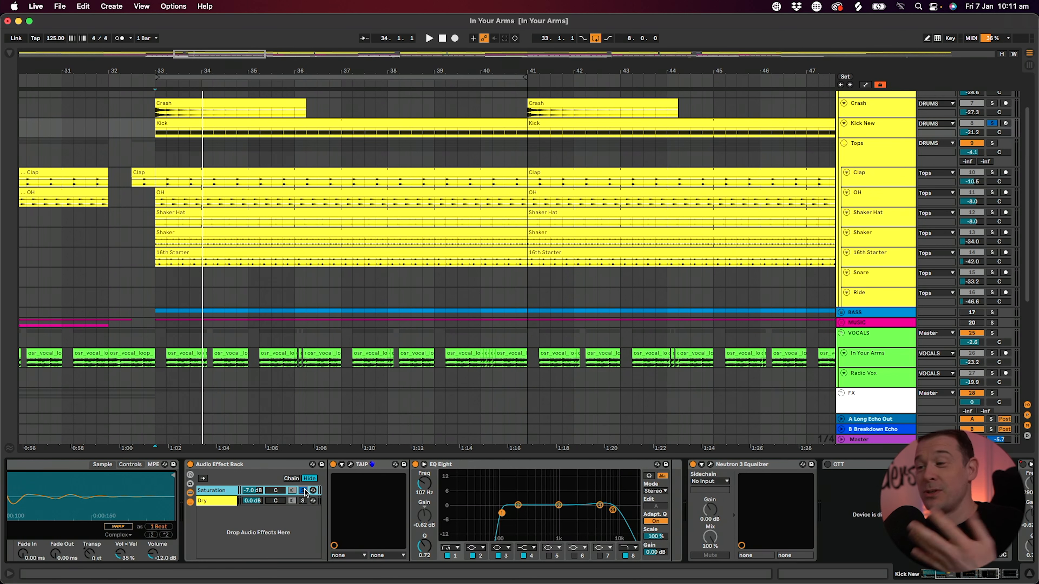
left_click(350, 465)
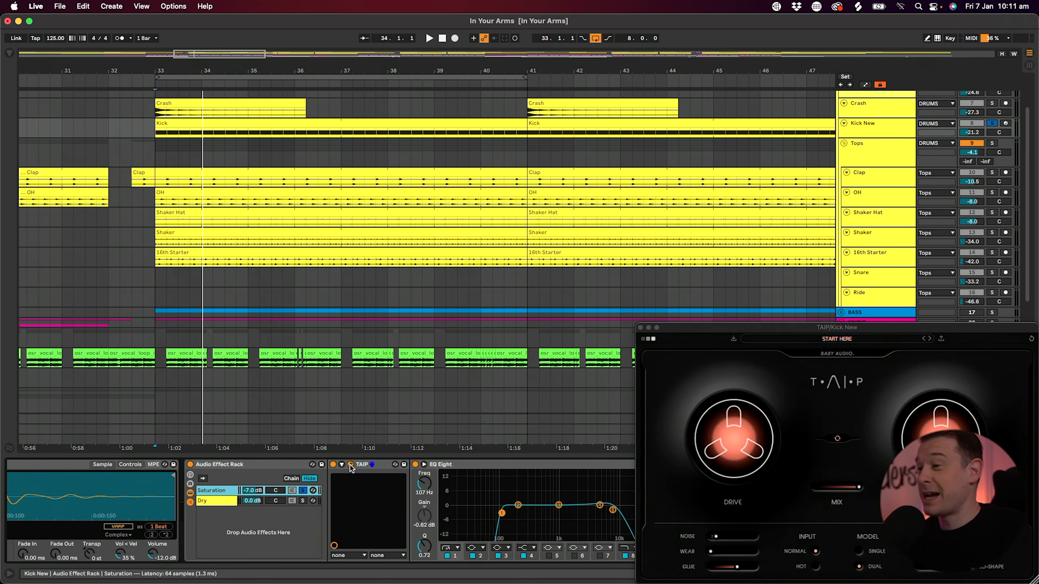
left_click_drag(822, 332, 463, 142)
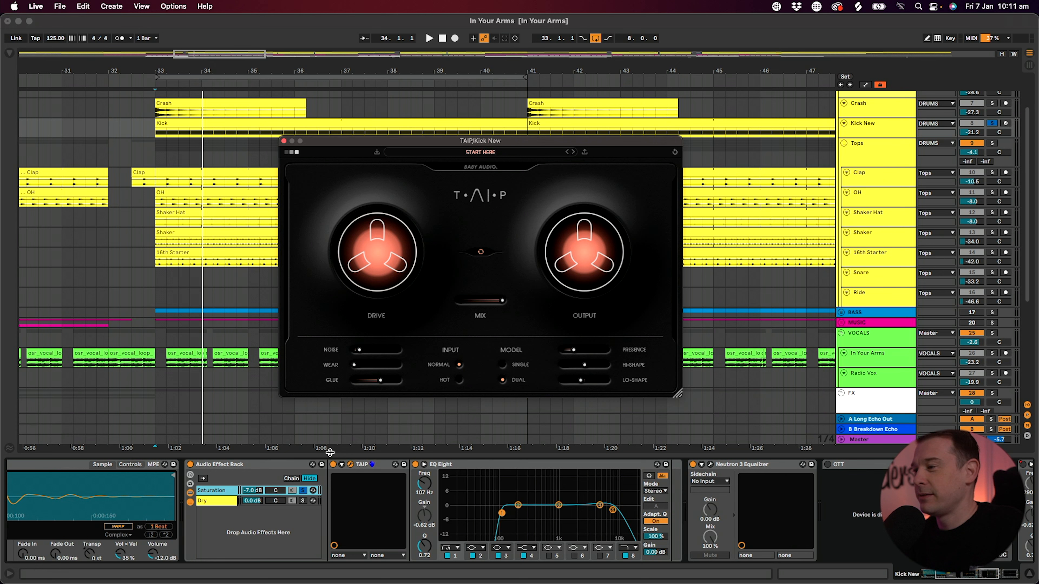
key("space")
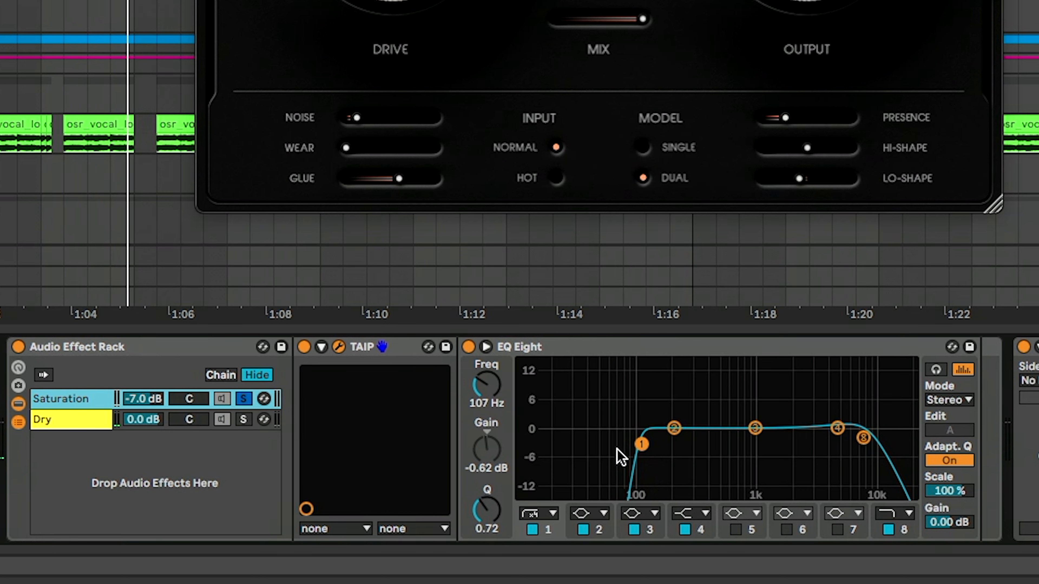
left_click(243, 398)
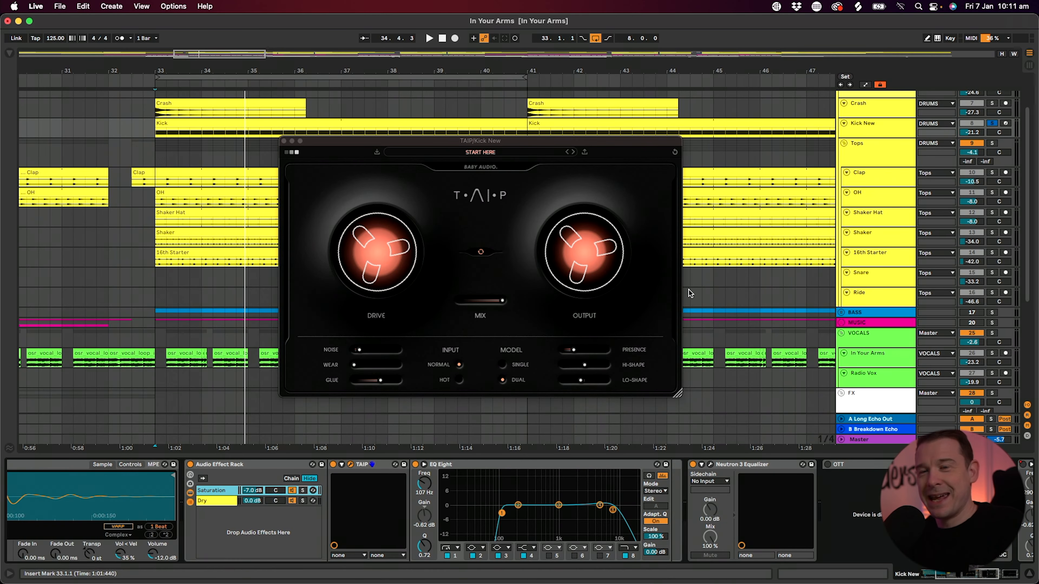
key("space")
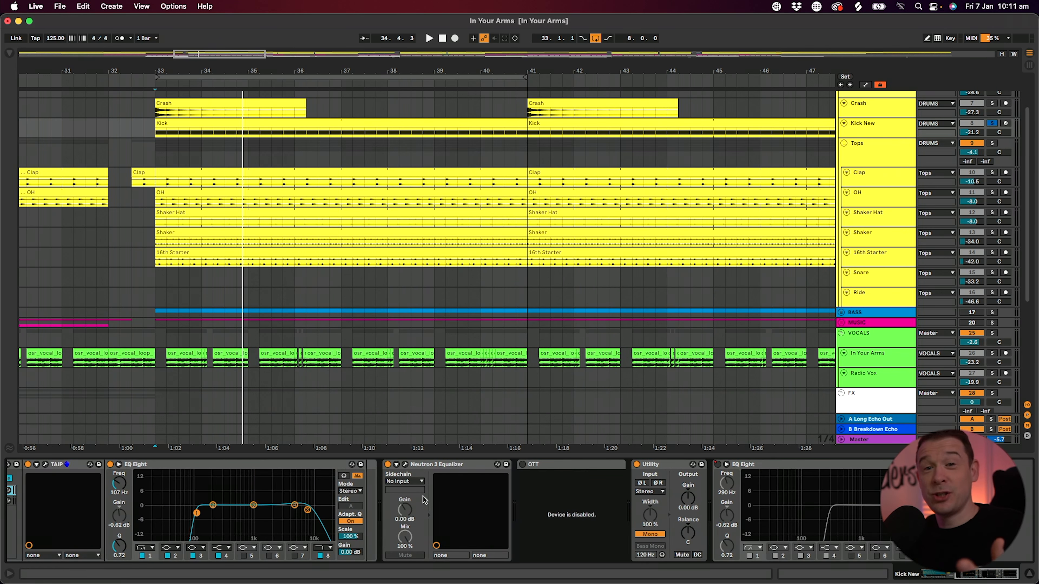
Step: Open and close the kick's Neutron 3 Equalizer, and review the OTT and Utility devices after it
left_click(405, 465)
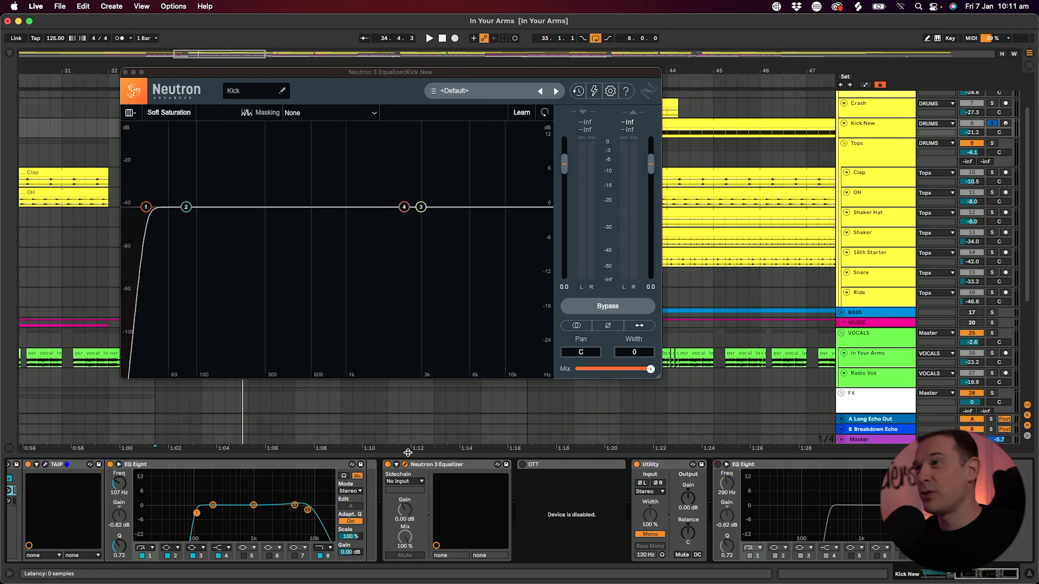
left_click(127, 73)
left_click(542, 464)
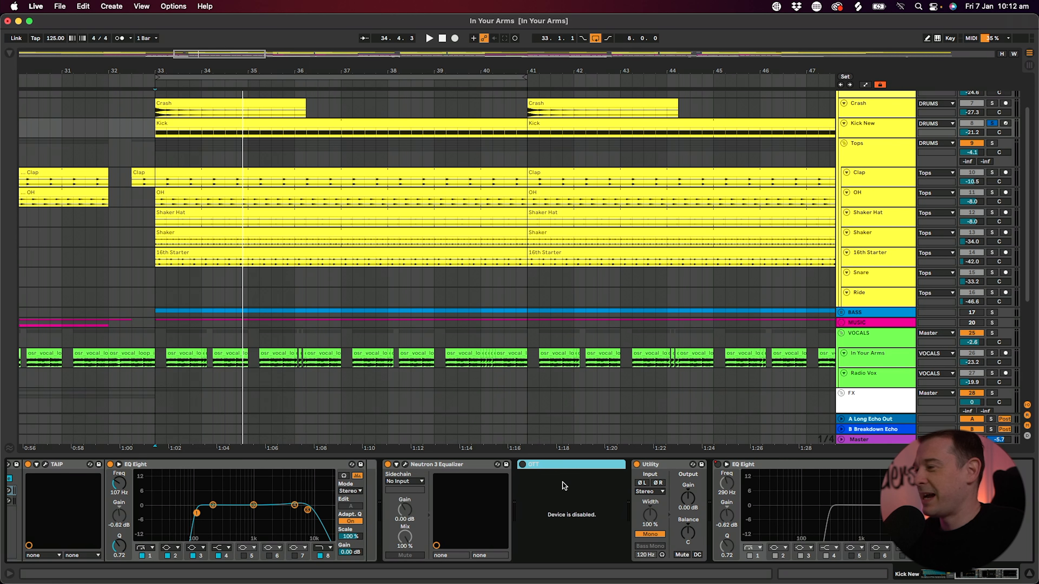
left_click(665, 467)
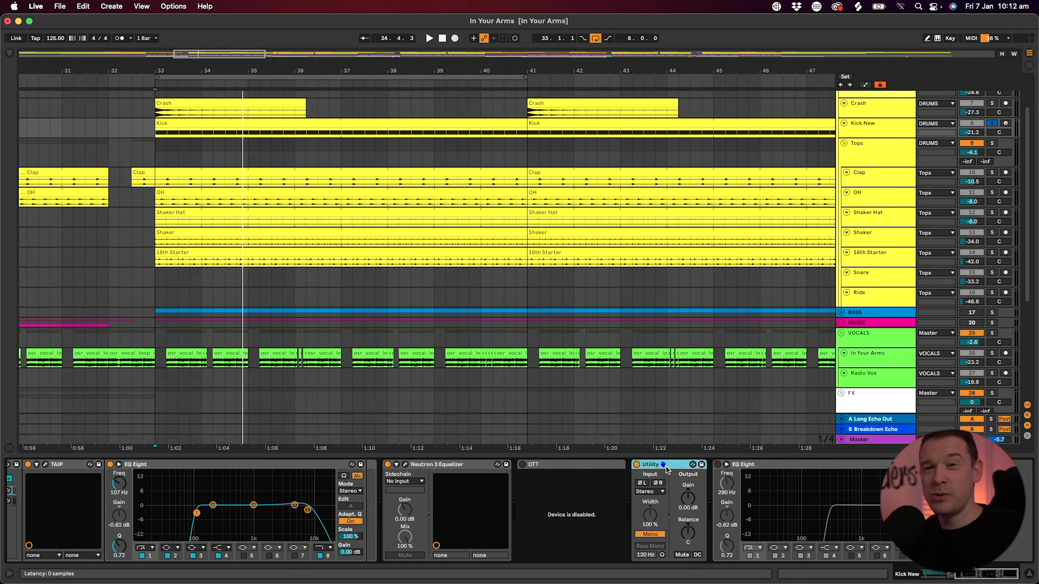
Step: Show the kick's last EQ Eight Device On automation across the whole arrangement and enlarge the Kick New track to inspect it
left_click(781, 464)
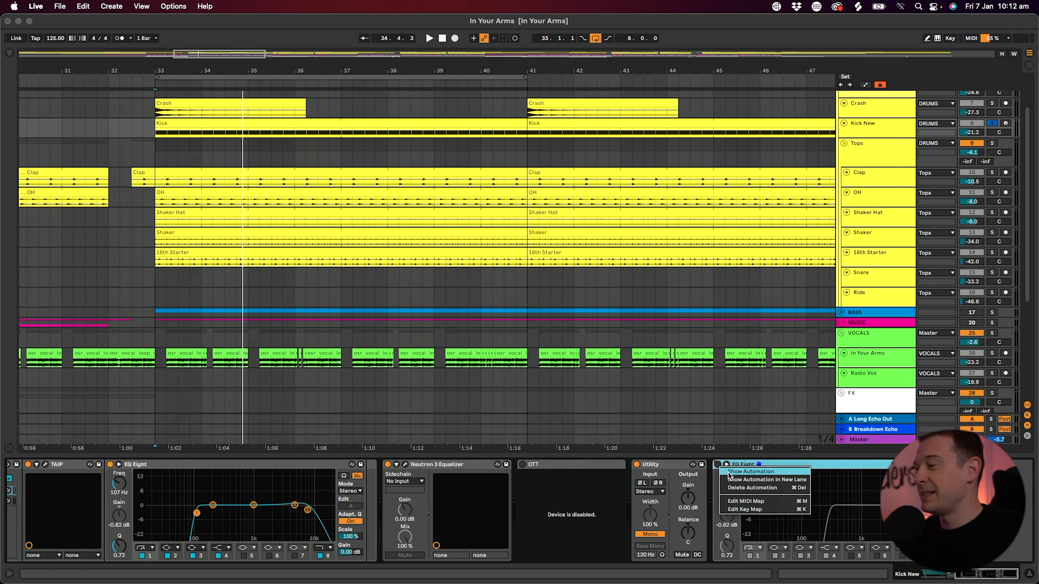
key("a")
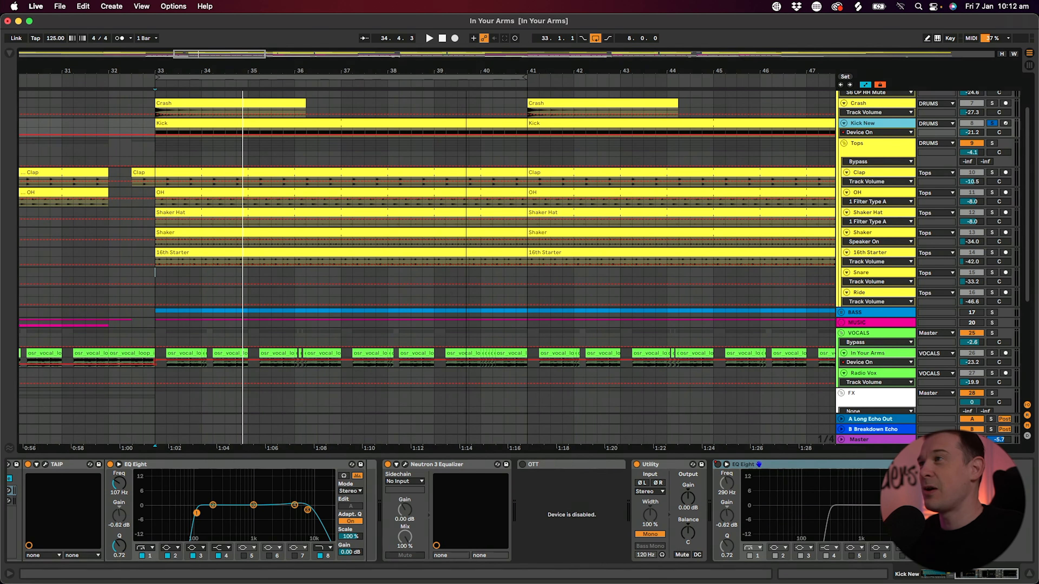
key("w")
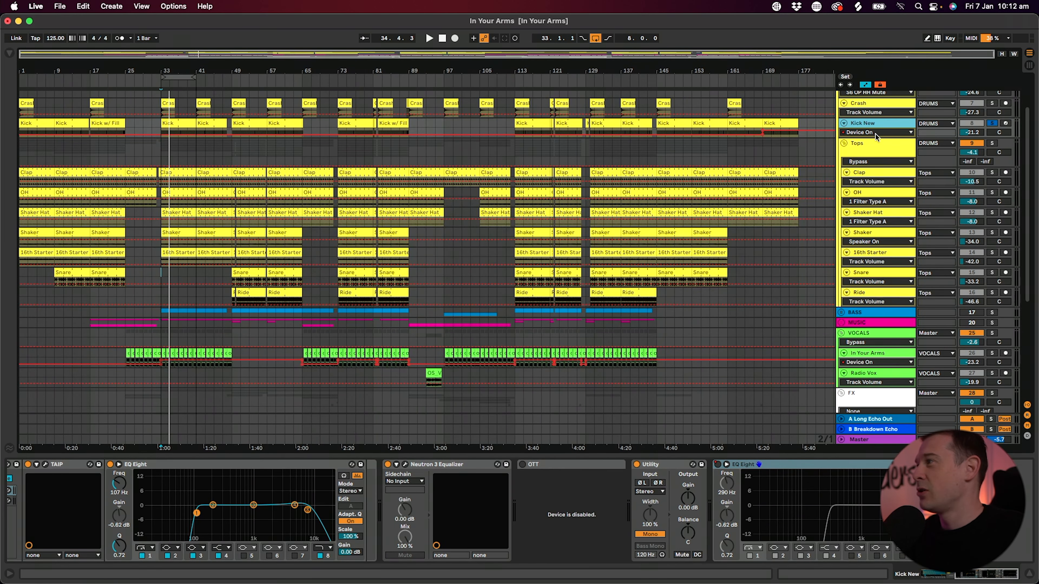
left_click_drag(875, 142, 876, 189)
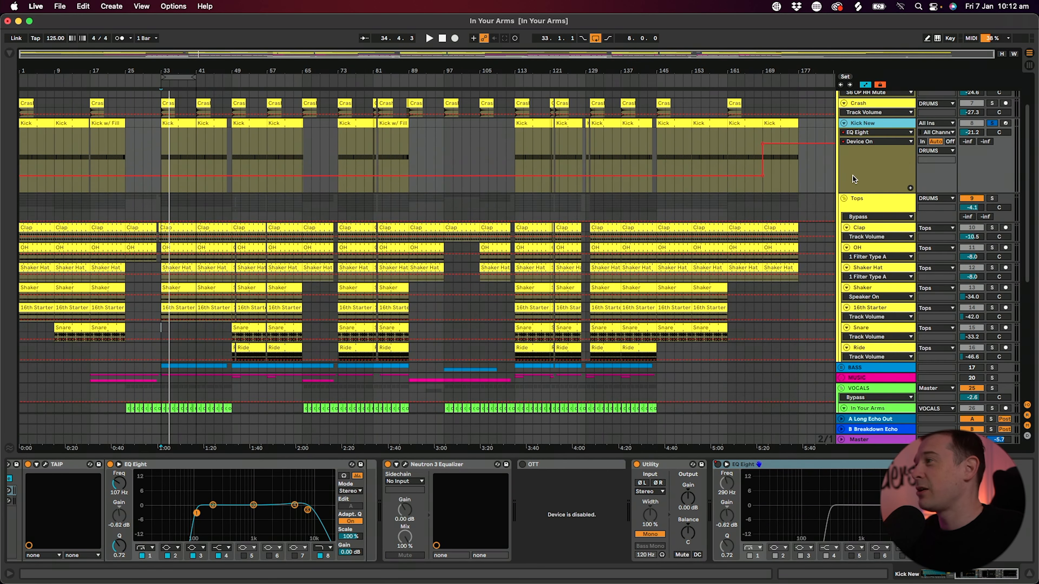
left_click(754, 147)
left_click(763, 186)
key("space")
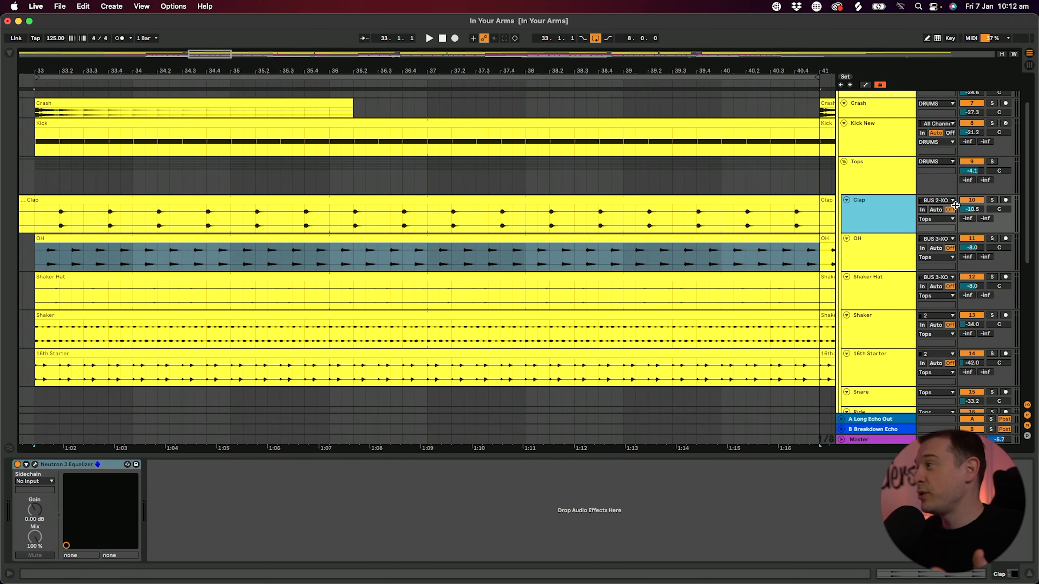
Step: Play from bar 33 and solo the Clap, OH, Shaker Hat and Shaker tracks one after another
left_click(989, 200)
key("space")
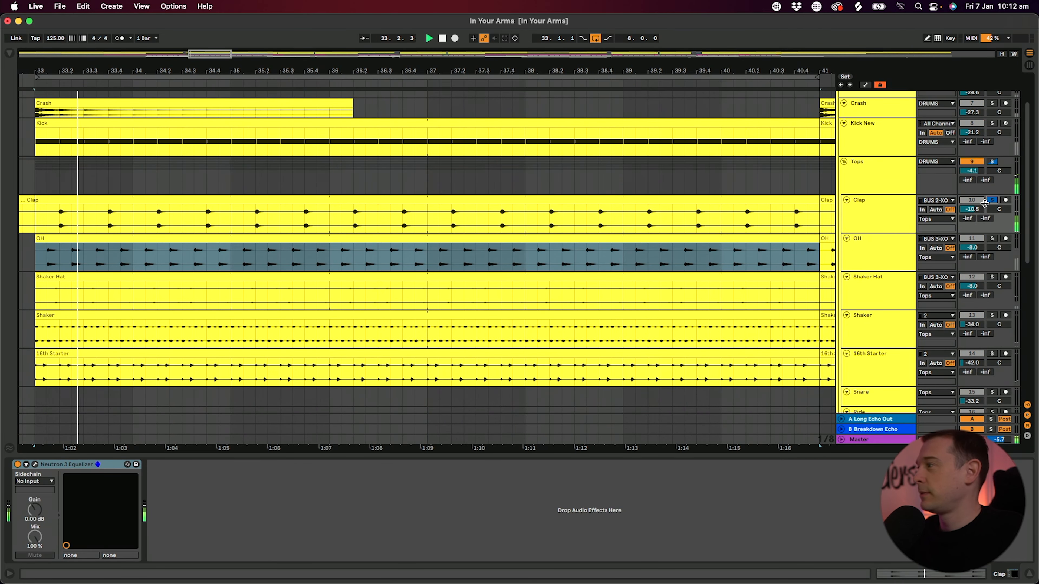
left_click(990, 239)
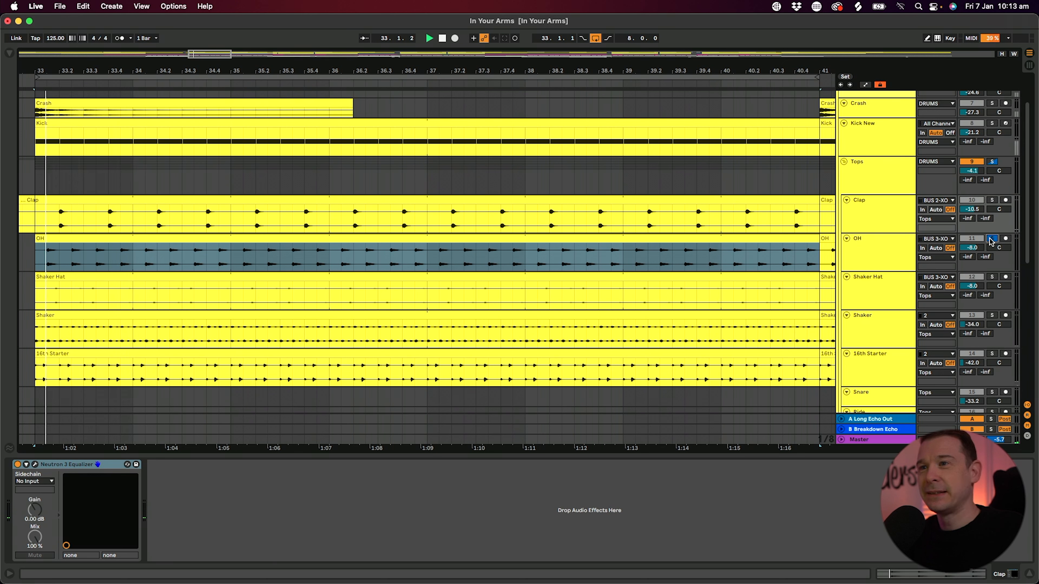
left_click(992, 278)
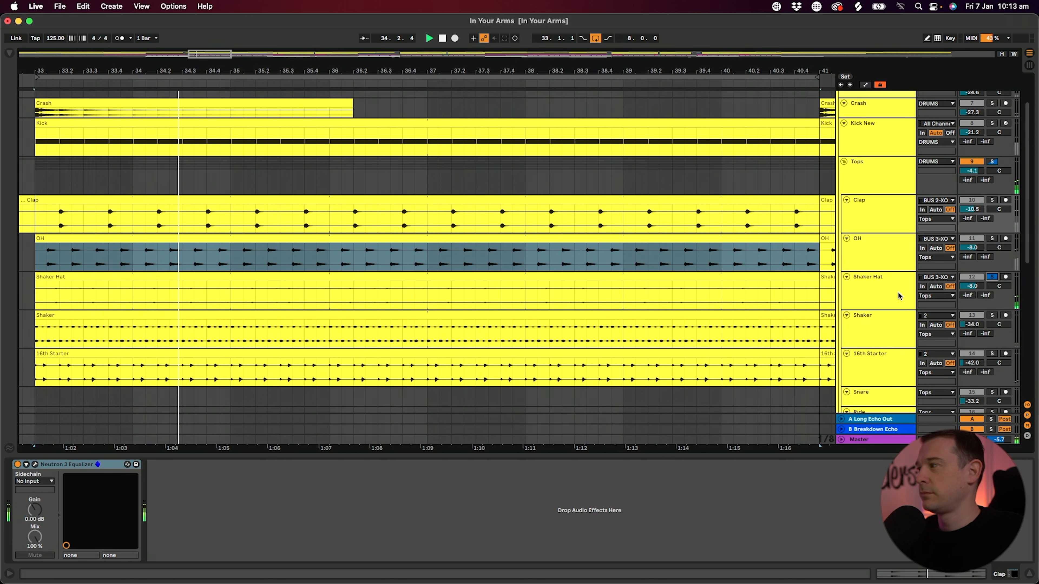
scroll(896, 286, "down", 3)
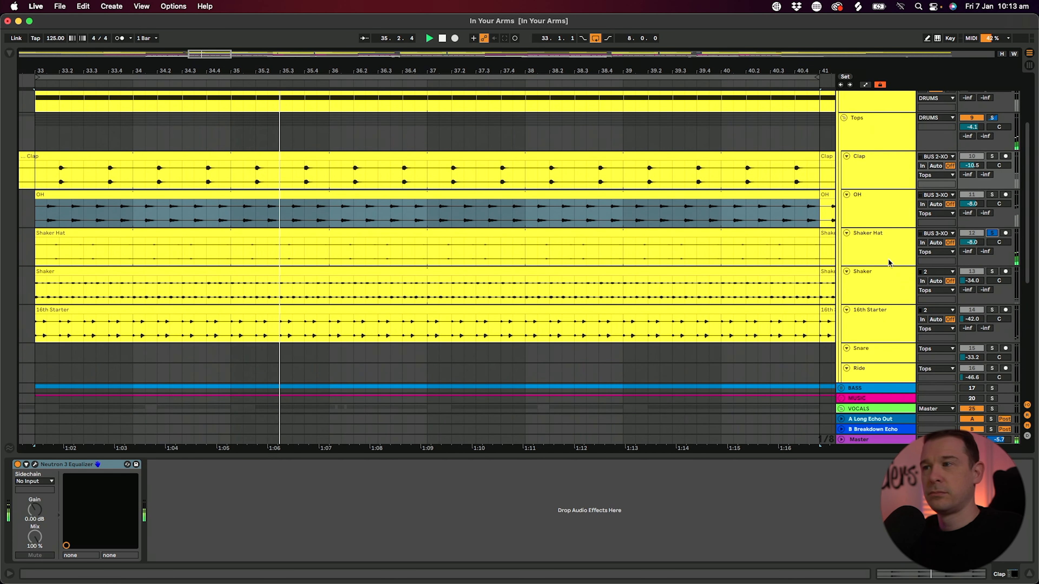
left_click(992, 272)
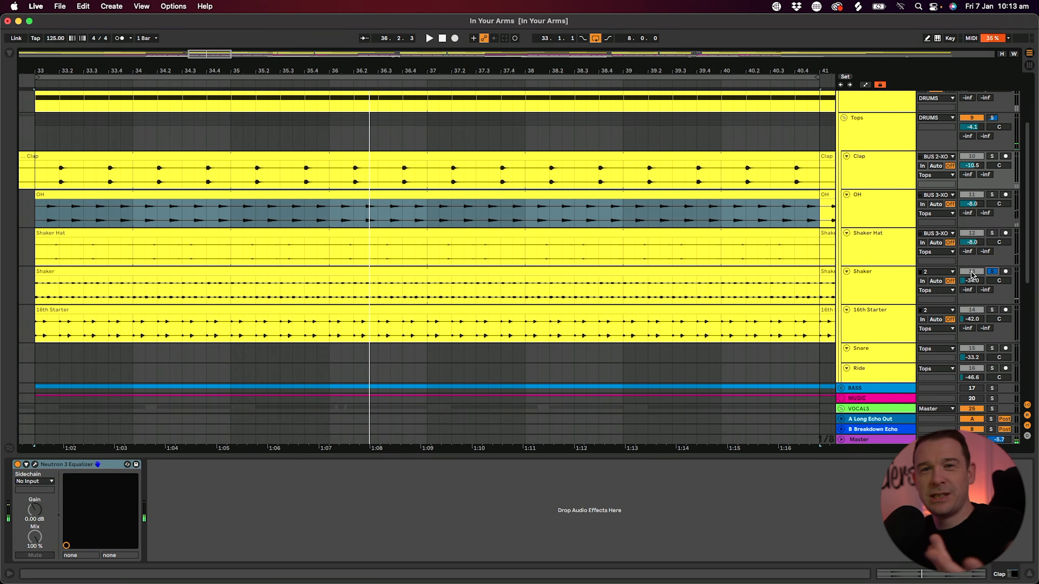
Step: Solo the 16th Starter track, show its EQ Eight and Utility devices, and audition it
left_click(992, 311)
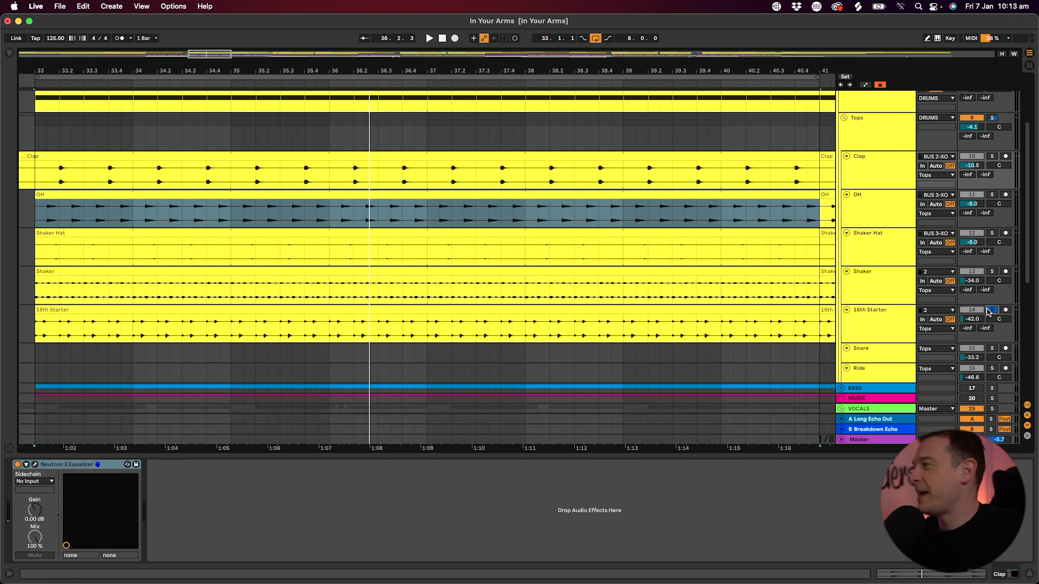
left_click(879, 323)
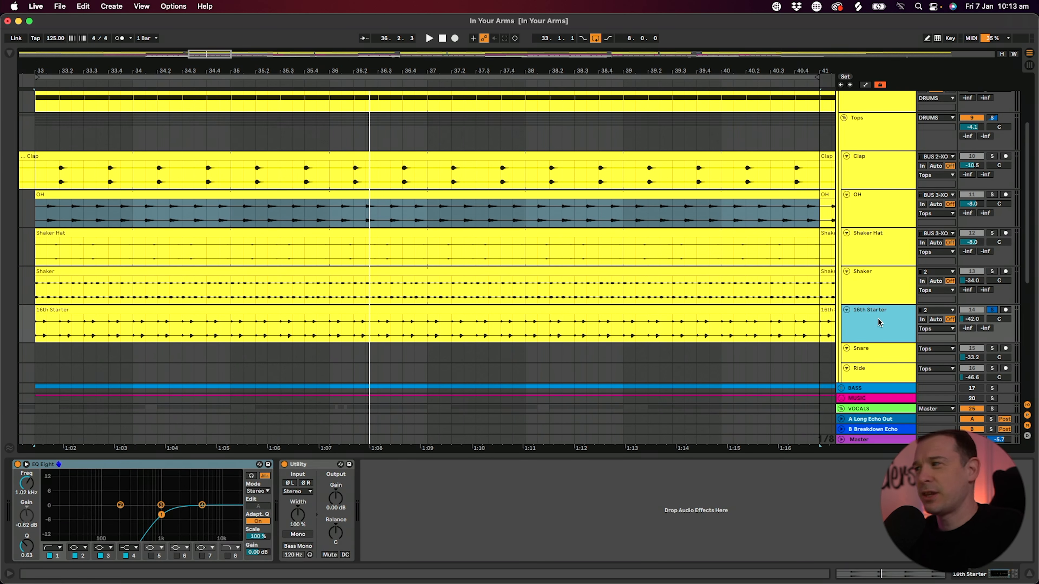
key("space")
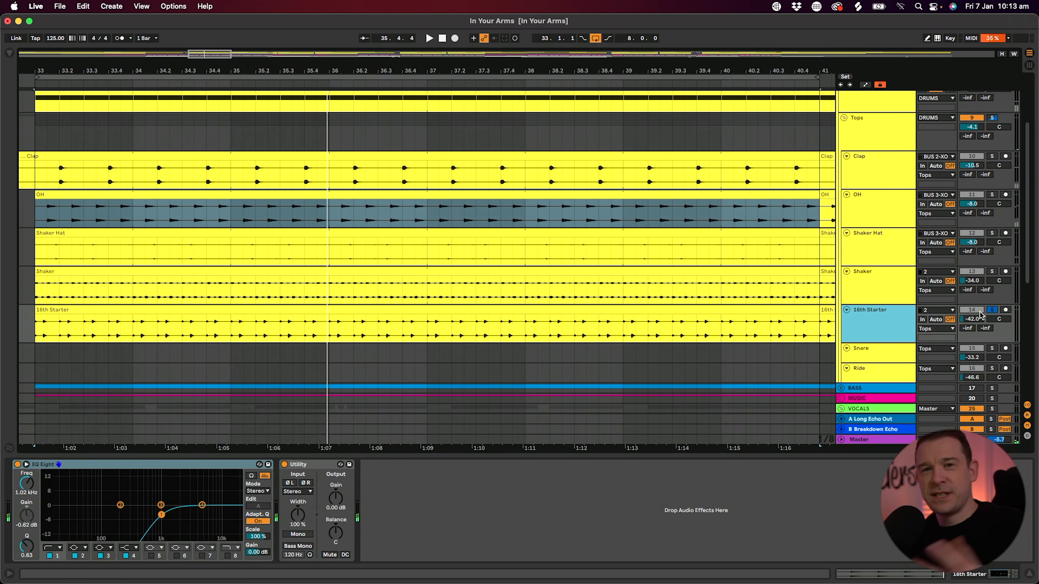
Step: Solo the Tops group and play all its percussion layers together from bar 33
scroll(983, 204, "up", 2)
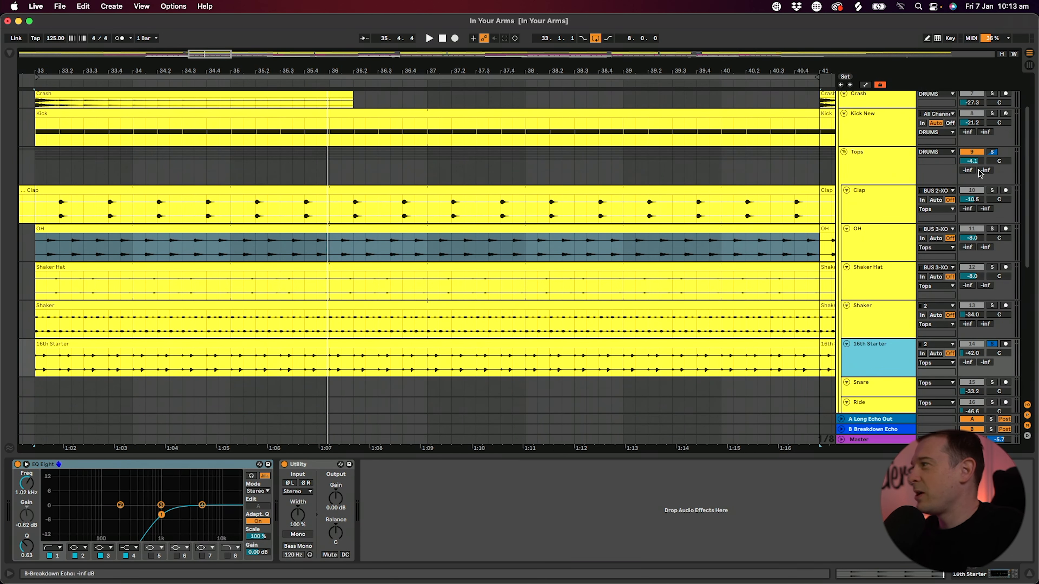
left_click(991, 153)
key("space")
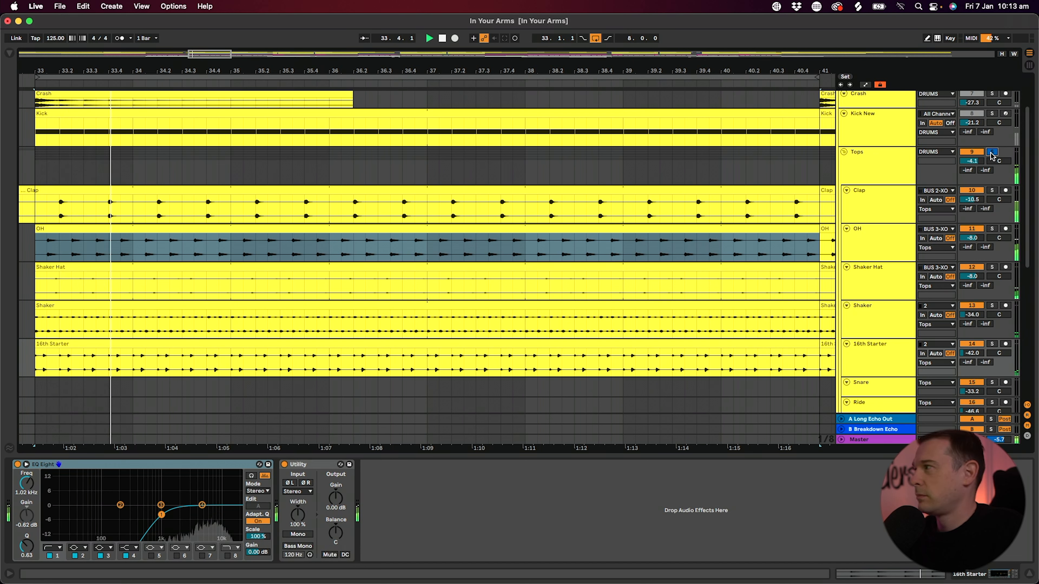
Step: Open the Tops group's Ghz Vulf Compressor 3, review its compression, lofi and dry/vulf settings, and close its window
left_click(871, 174)
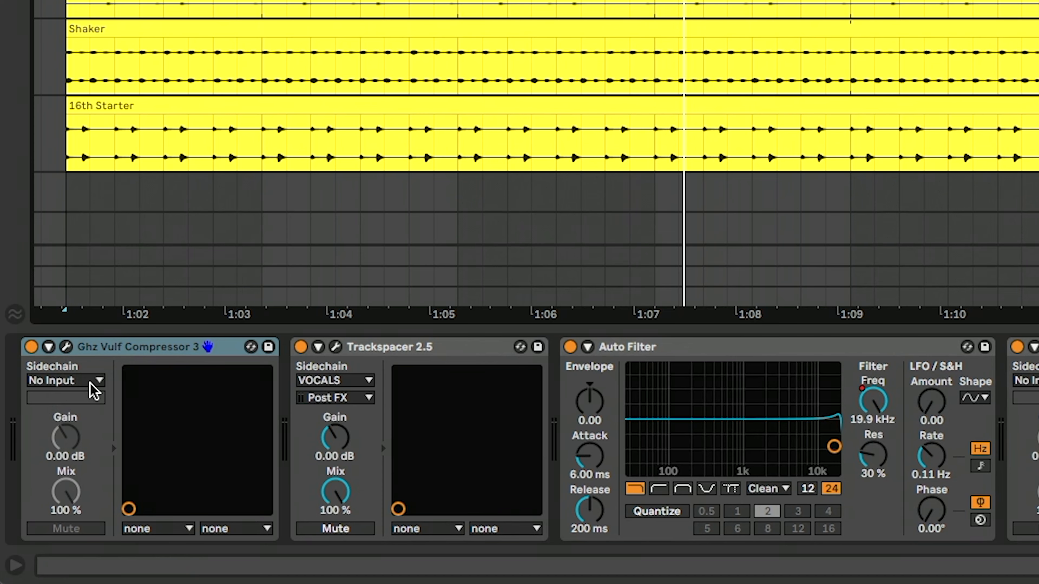
left_click(65, 348)
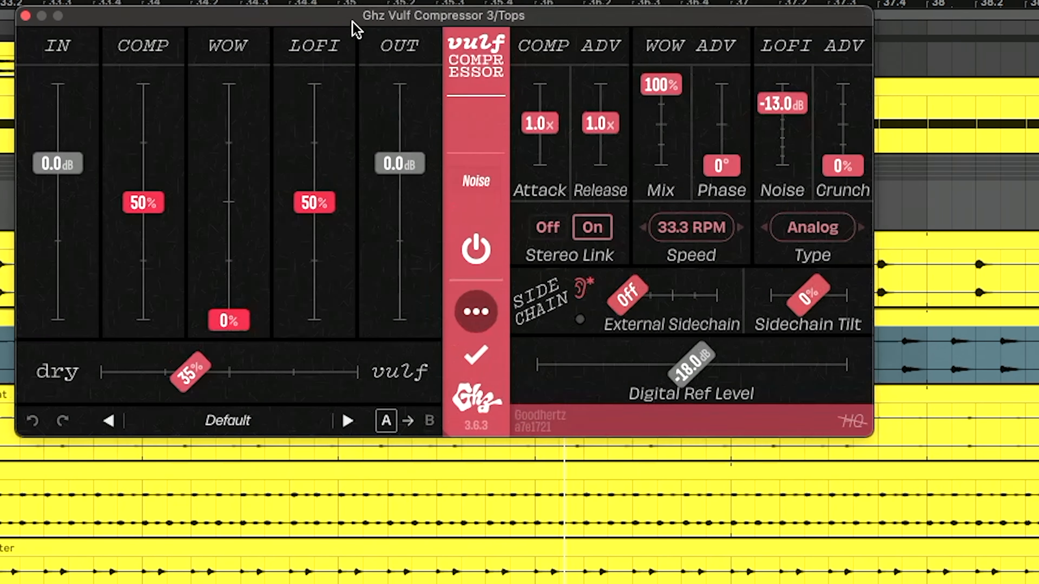
left_click_drag(353, 22, 425, 92)
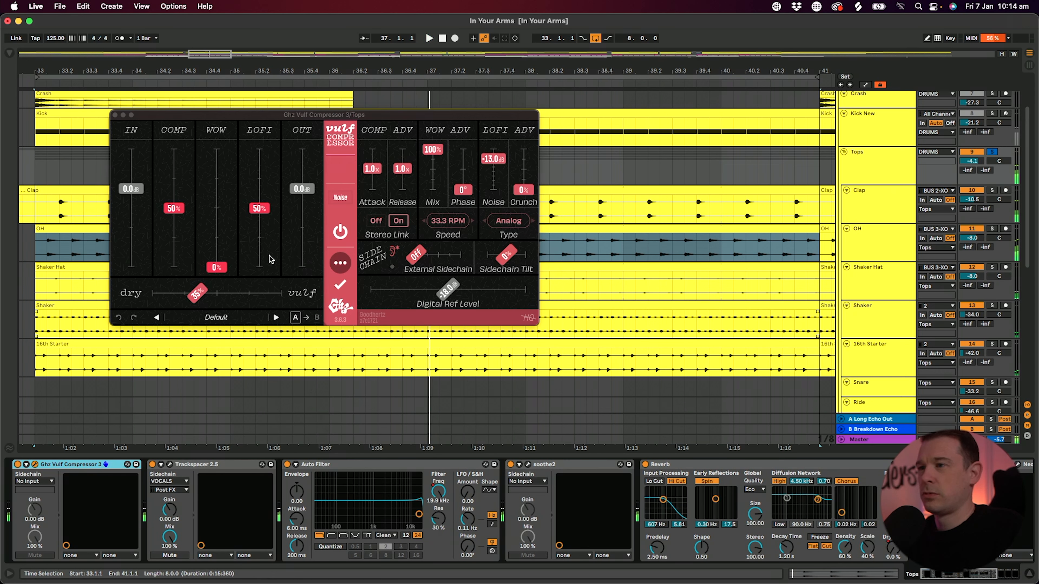
left_click(115, 115)
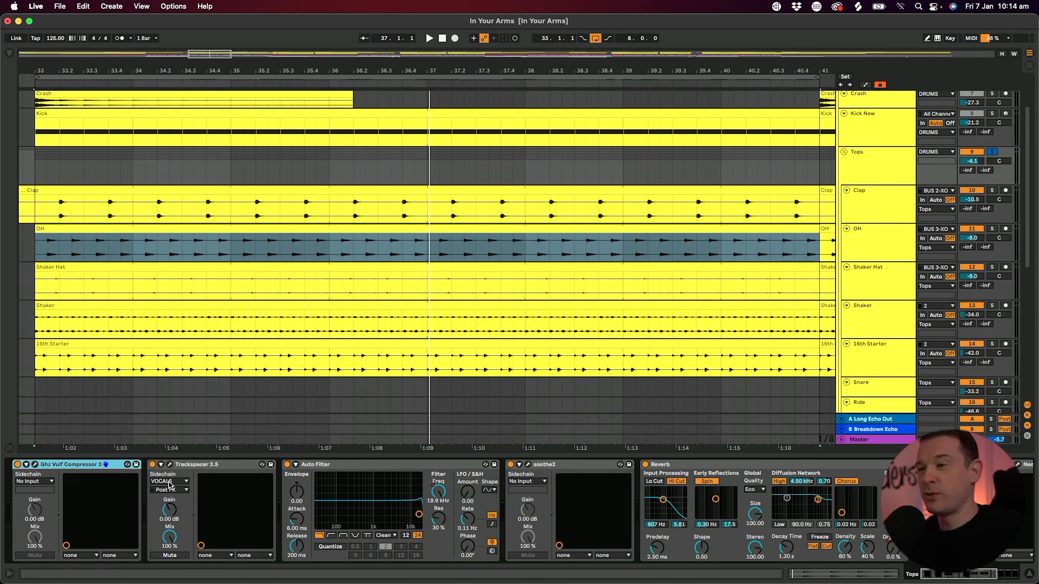
Step: Open Trackspacer 2.5 on the Tops group, check its Amount ratio, and close the window
left_click(170, 464)
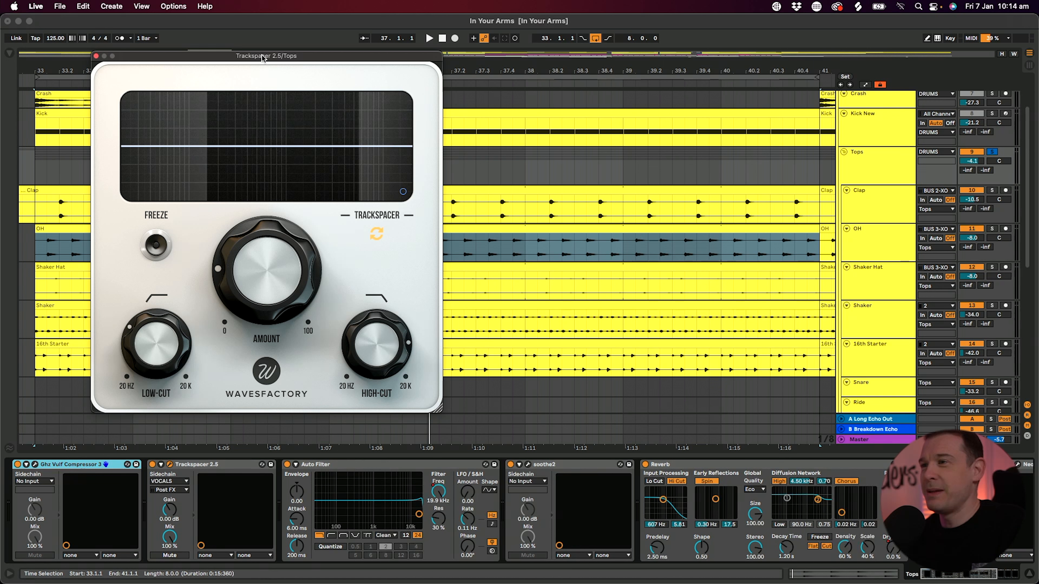
mouse_move(258, 272)
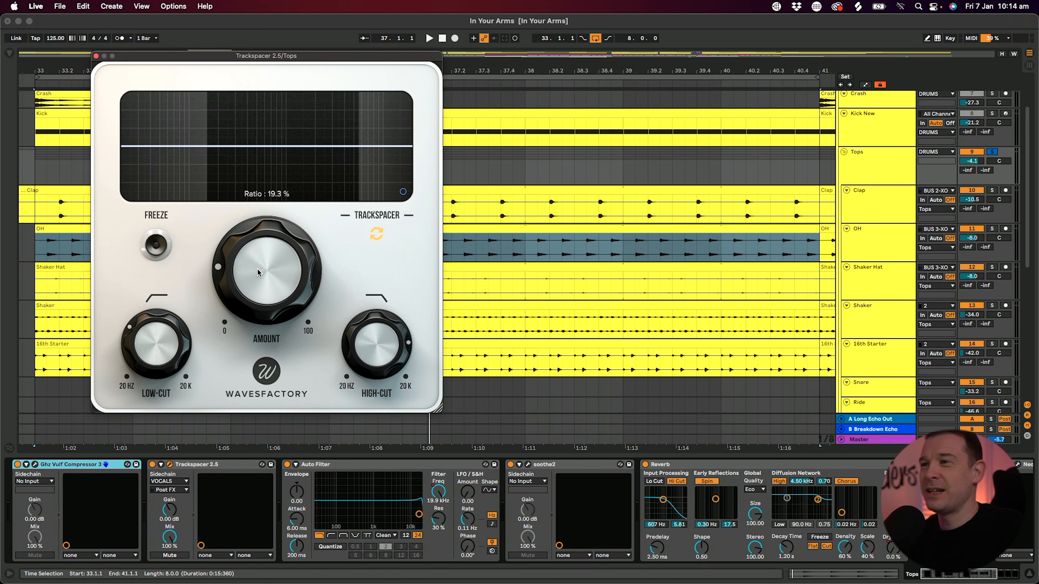
left_click(96, 56)
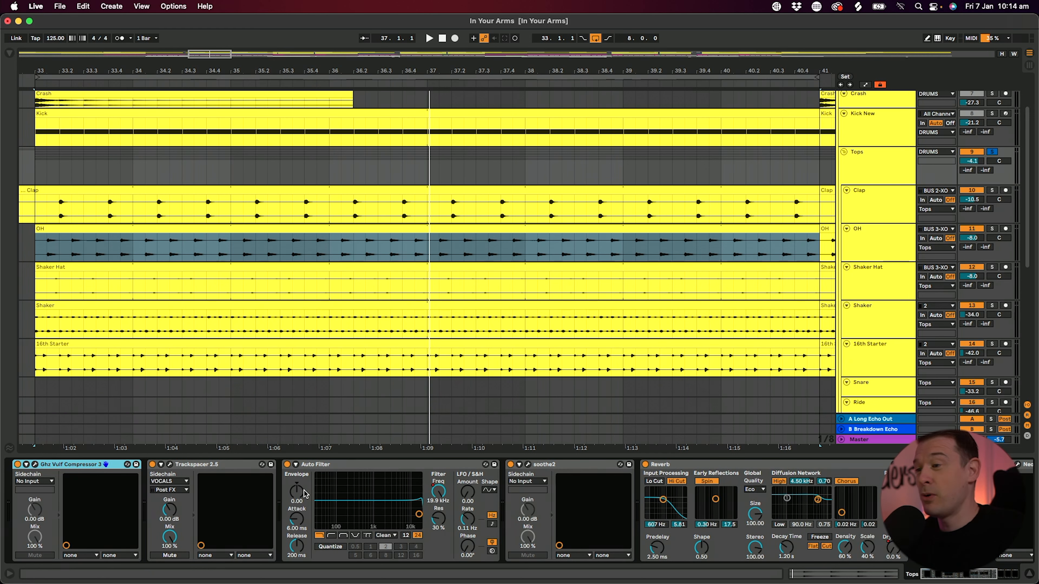
Step: Review the Auto Filter, soothe2 and Reverb devices on the Tops group, opening soothe2 and playing the group through it
scroll(224, 468, "right", 3)
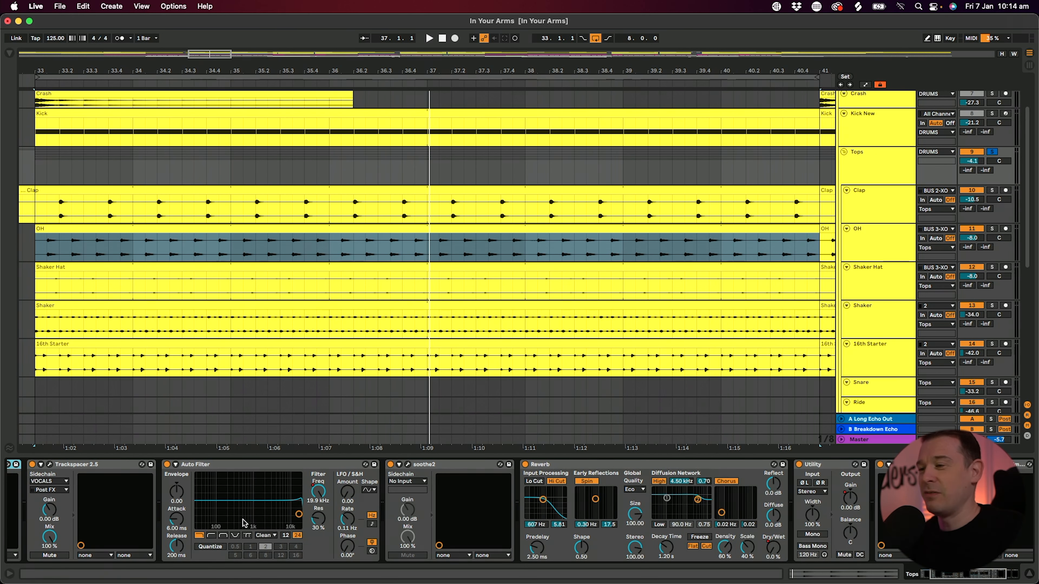
scroll(265, 510, "right", 4)
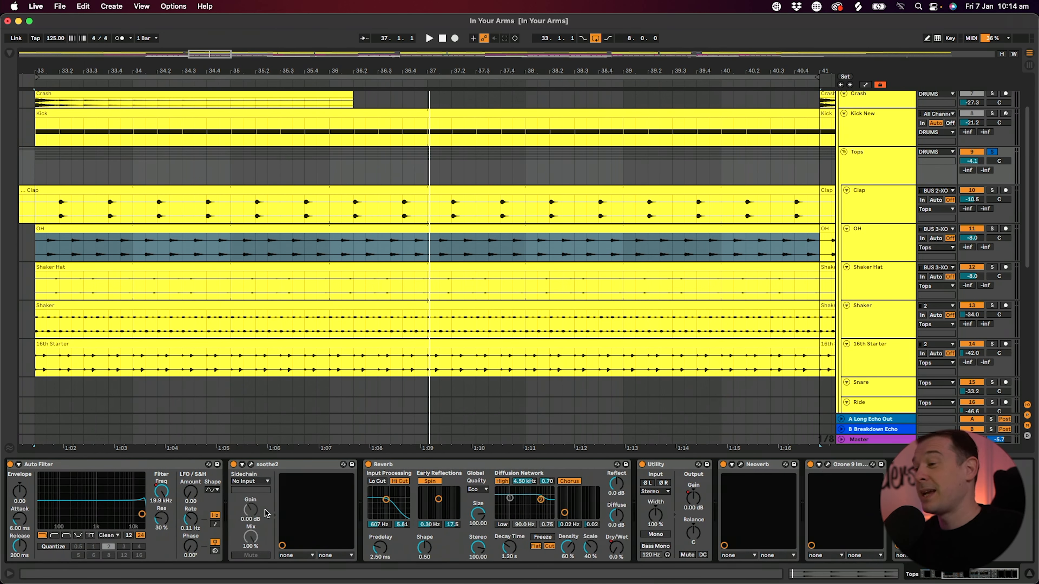
left_click(251, 465)
left_click_drag(779, 258, 438, 245)
key("space")
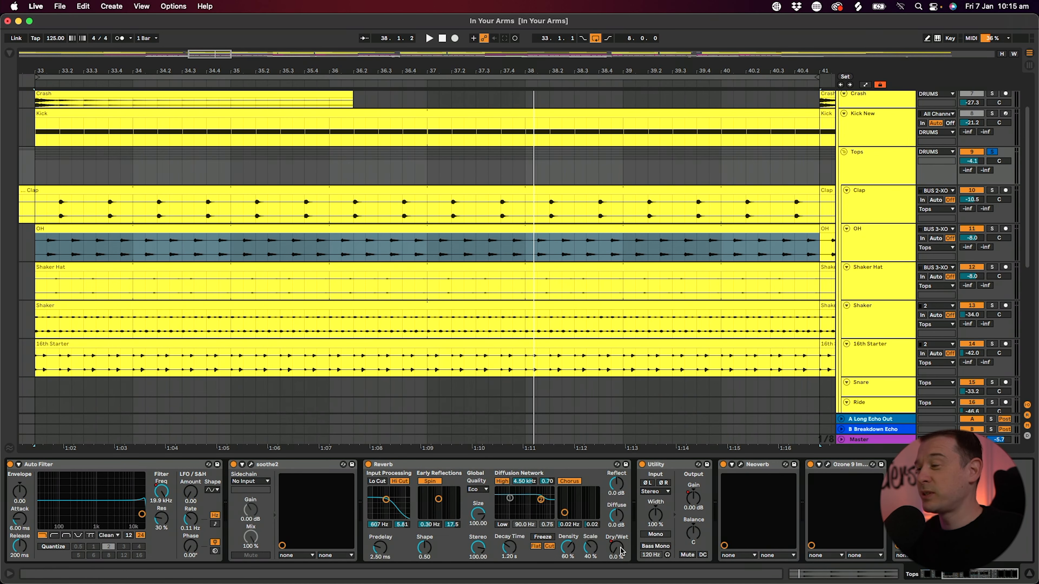
Step: Examine the Tops group's Reverb Dry/Wet automation around bar 89 and show its Auto Filter Frequency automation lane
left_click_drag(533, 62, 428, 17)
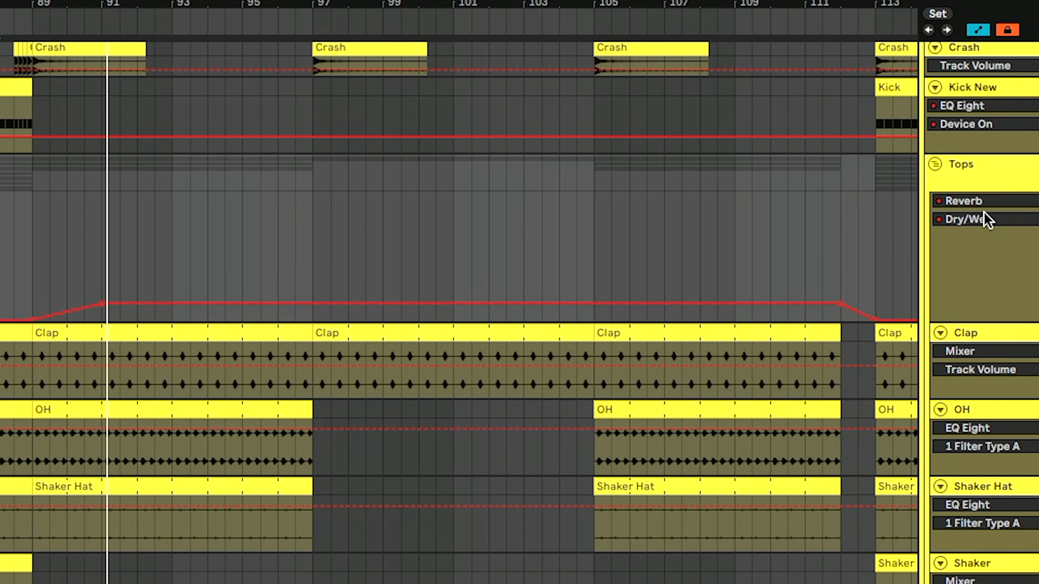
left_click(986, 201)
left_click(994, 267)
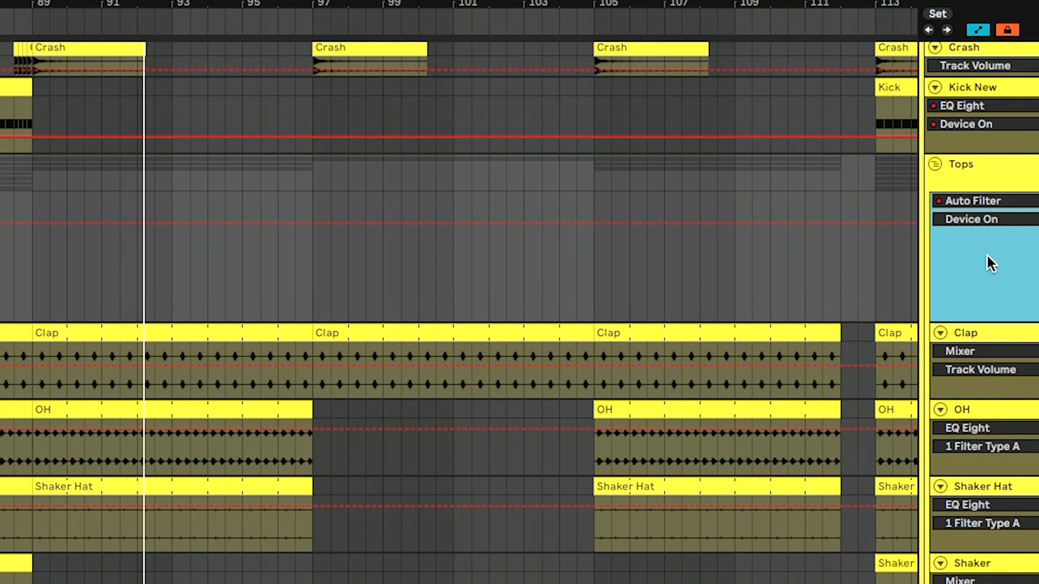
left_click(987, 220)
left_click(987, 317)
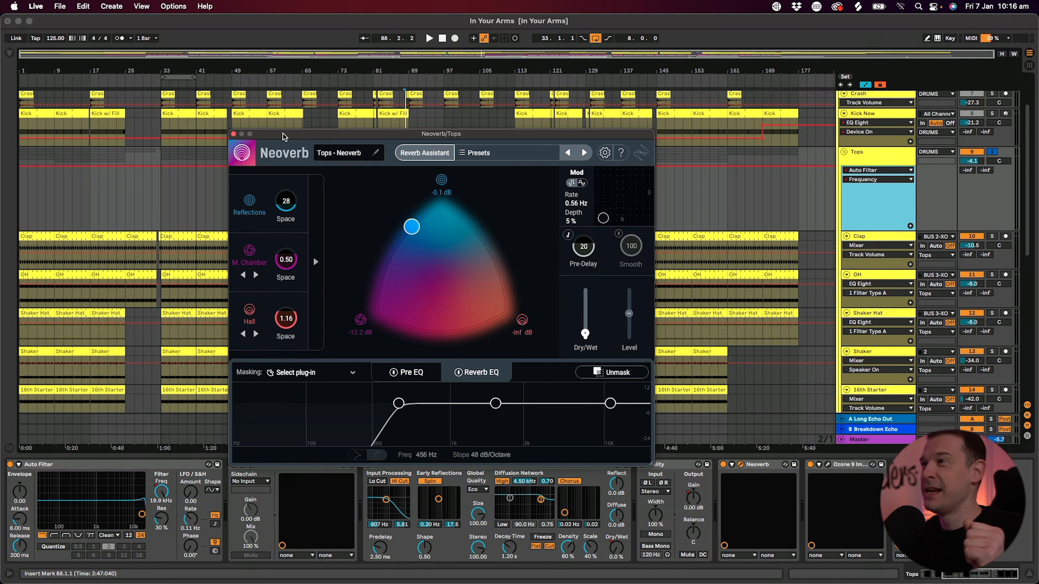
Step: Close the Neoverb window, play the Tops from bar 57, and switch Neoverb off and on to compare the sound
left_click(233, 134)
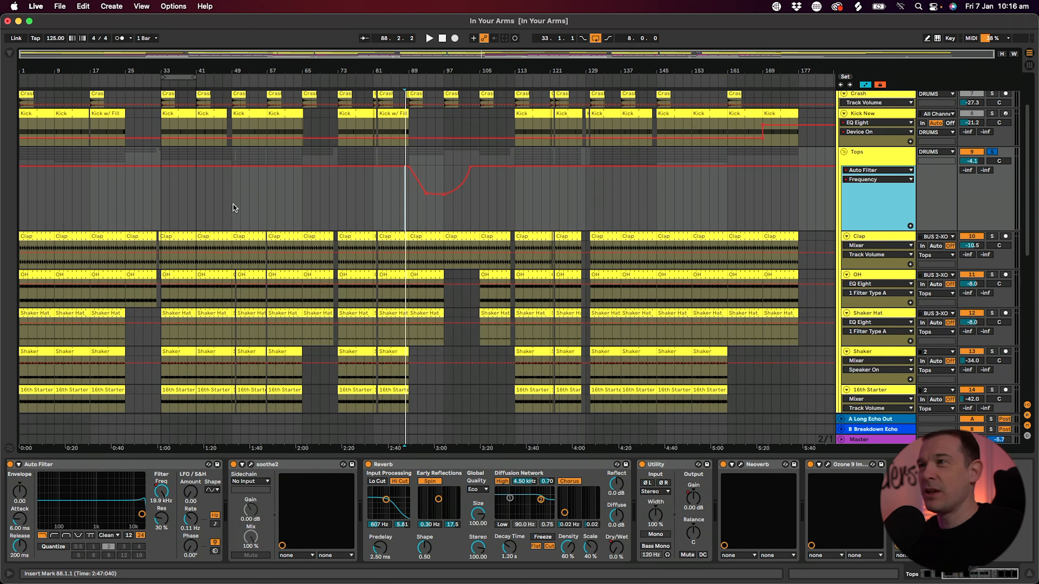
left_click(264, 203)
key("space")
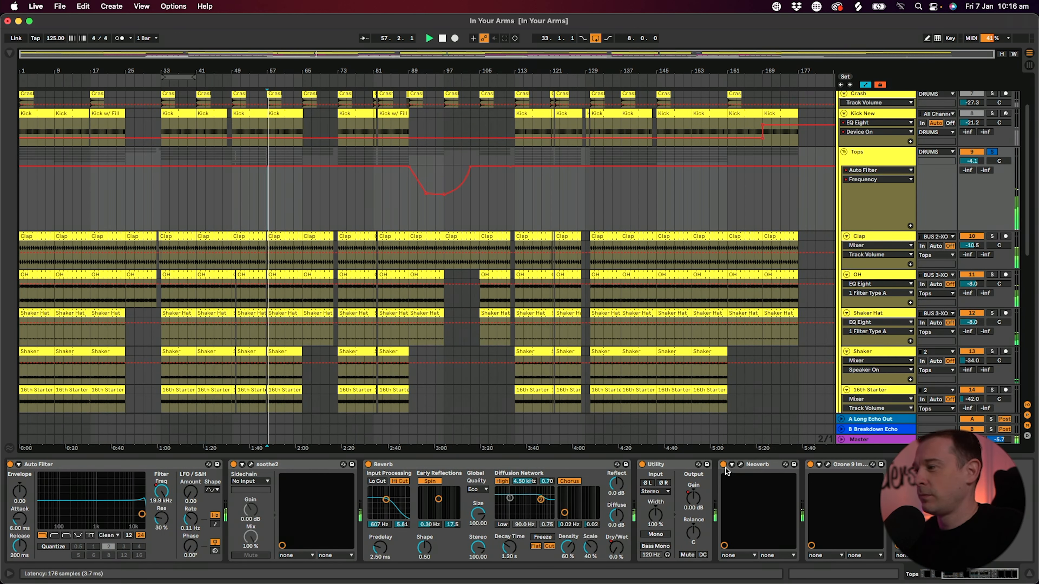
left_click(723, 464)
left_click(723, 465)
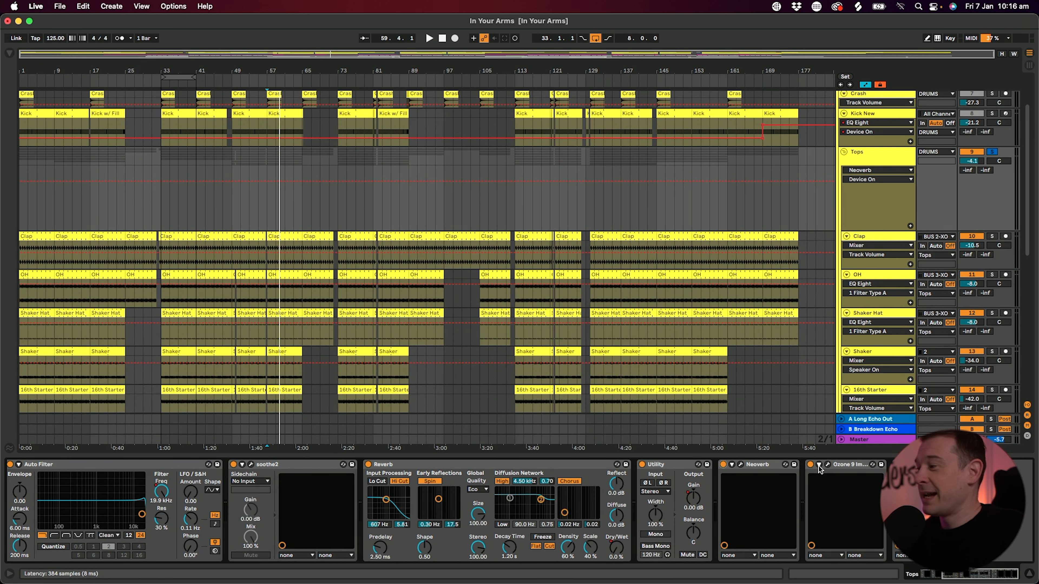
Step: Open Ozone 9 Imager on the Tops group, audition its widened high band soloed and unsoloed, and close the window
left_click(826, 467)
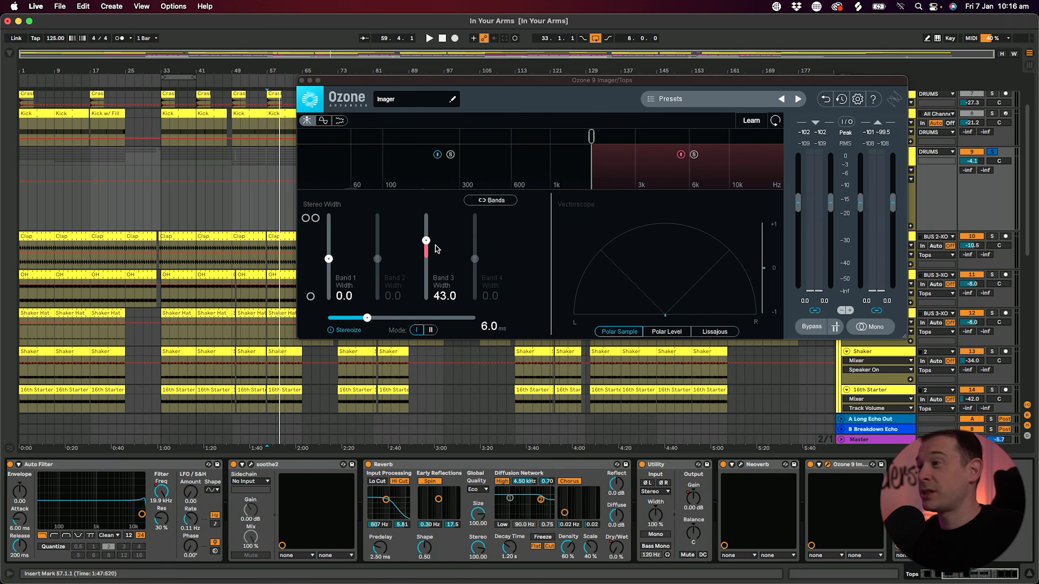
key("space")
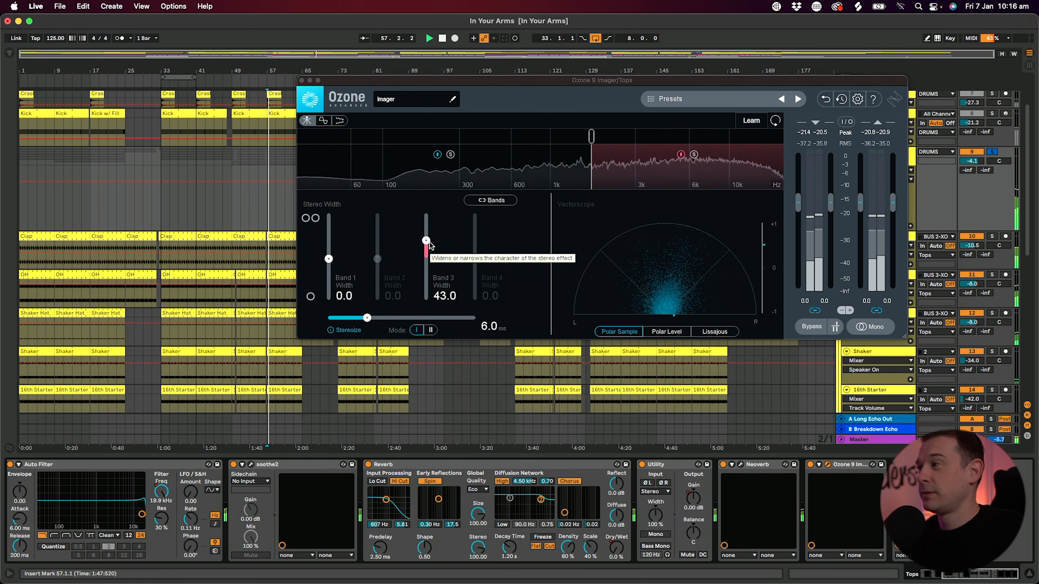
left_click(694, 154)
left_click(694, 154)
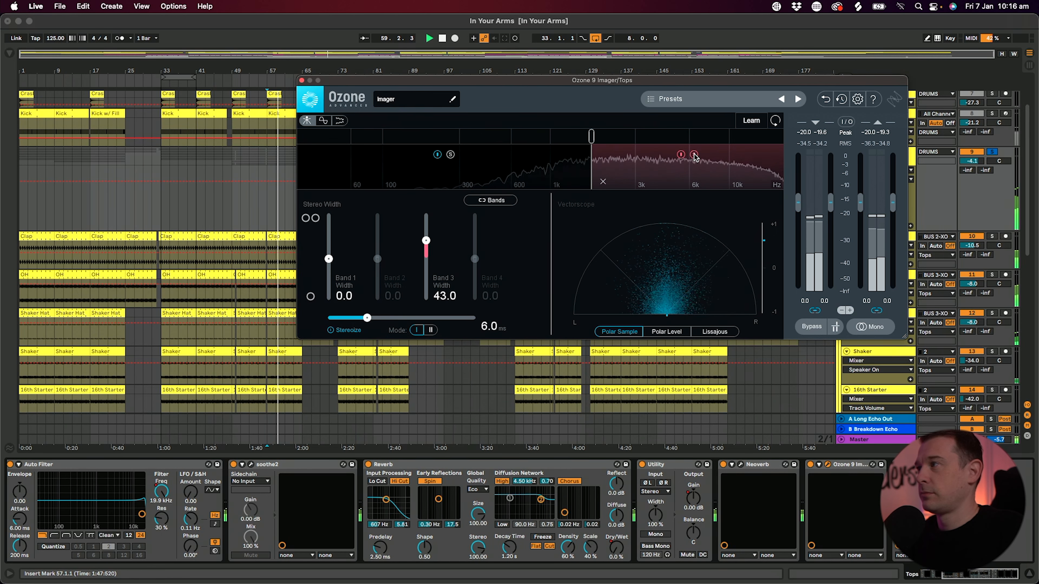
left_click(302, 80)
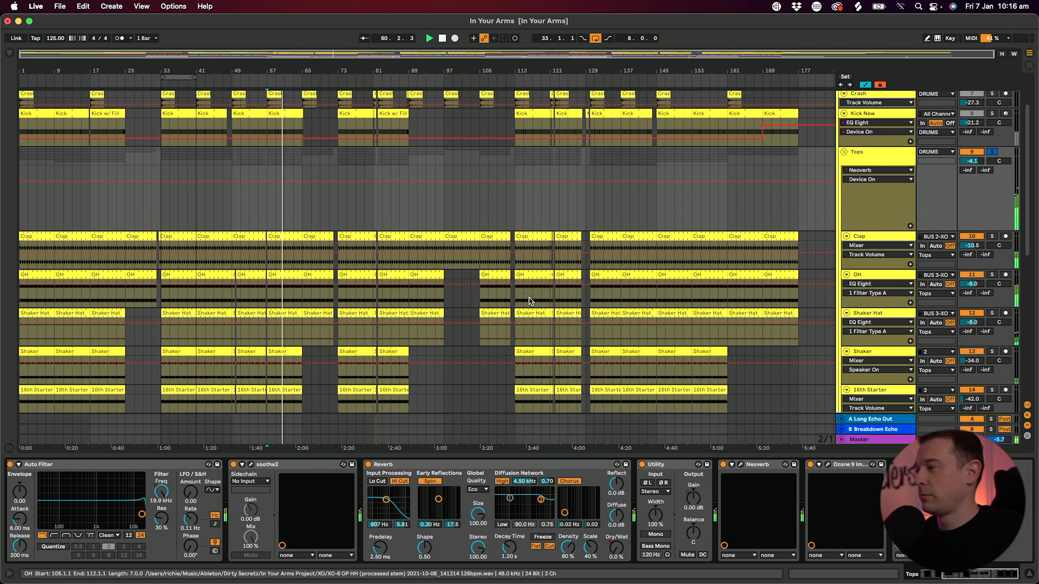
key("space")
Step: Return to the section around bar 33 and play the full arrangement from there
left_click(915, 465)
left_click_drag(497, 95, 469, 105)
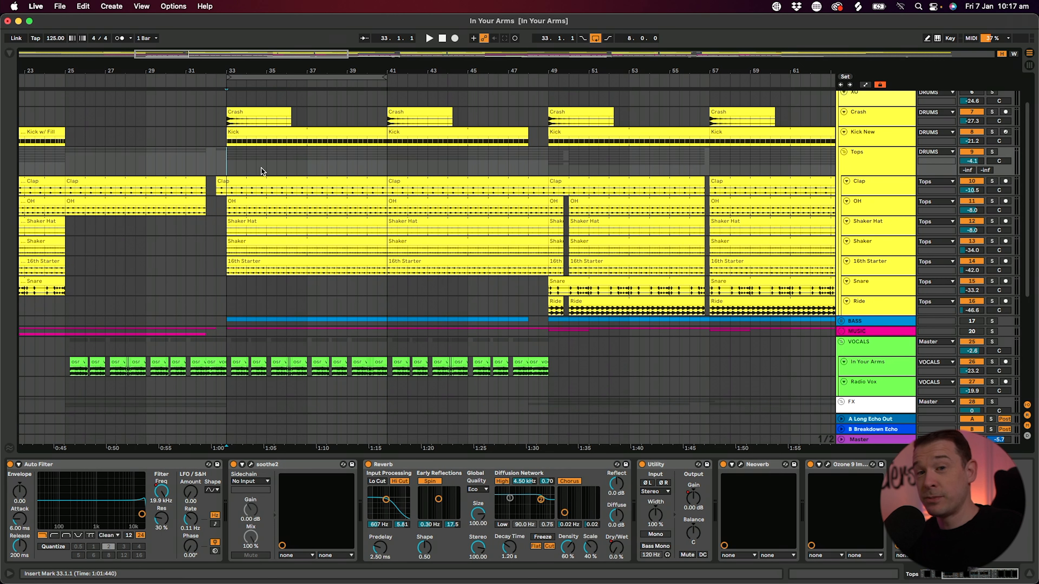
key("space")
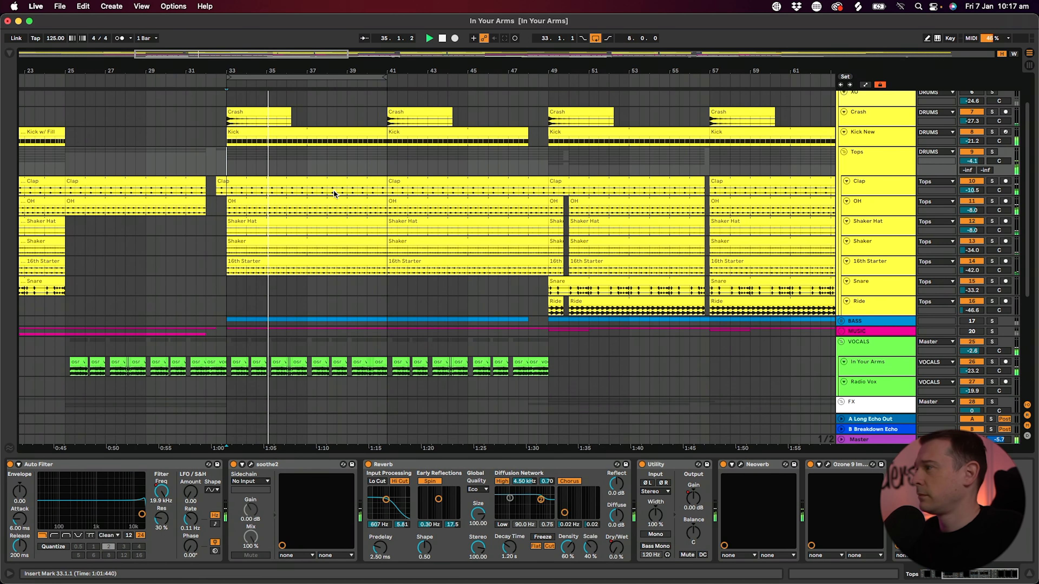
Step: Unfold the BASS group, select its Bass track, and make that track taller
left_click(840, 323)
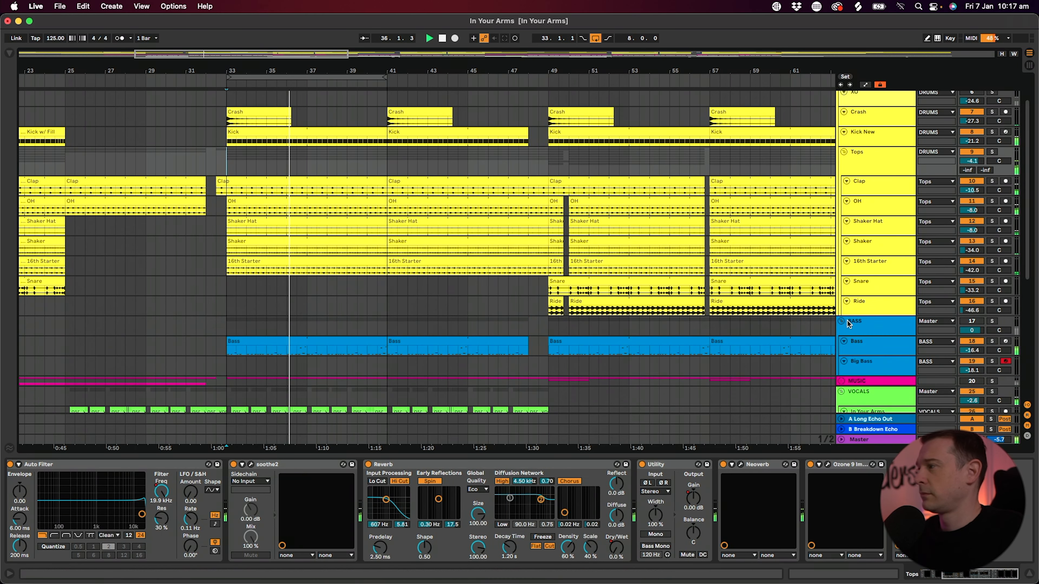
scroll(841, 319, "down", 2)
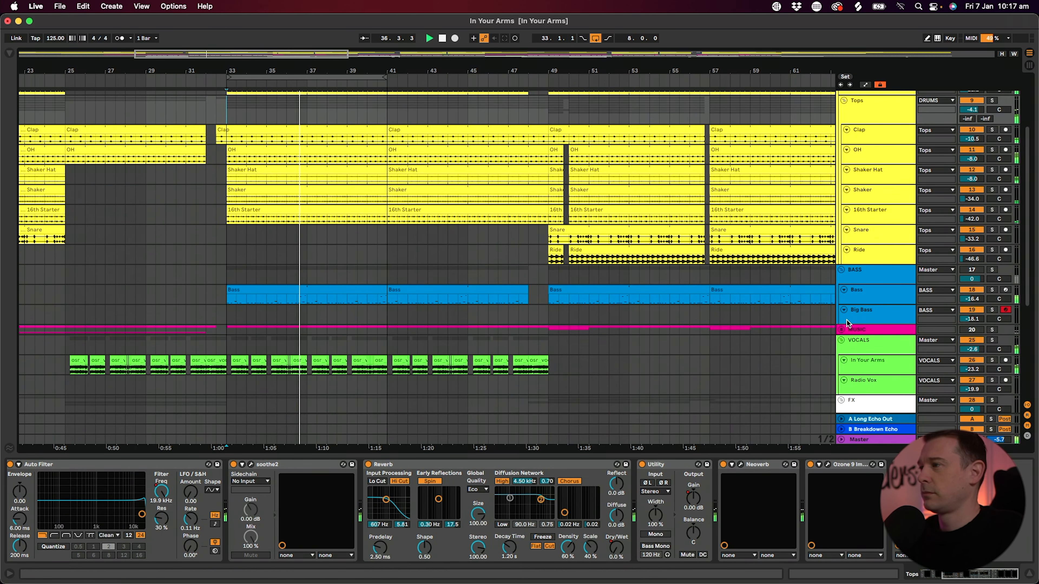
left_click(855, 298)
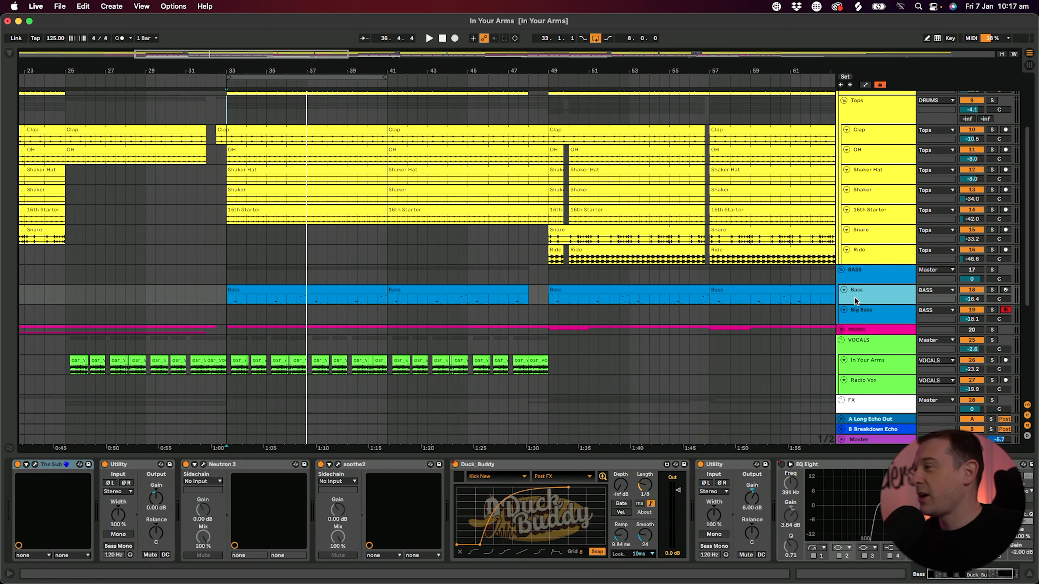
left_click_drag(856, 304, 879, 326)
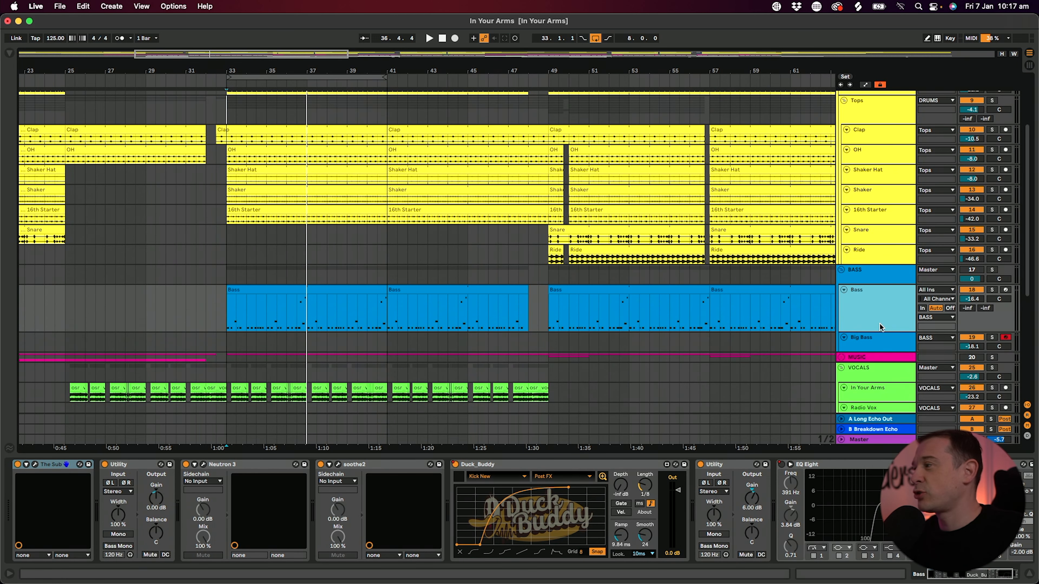
Step: Open the Bass track's MIDI clip at bar 41, examine its note pattern during playback, and return to the device chain
left_click(991, 290)
double_click(412, 298)
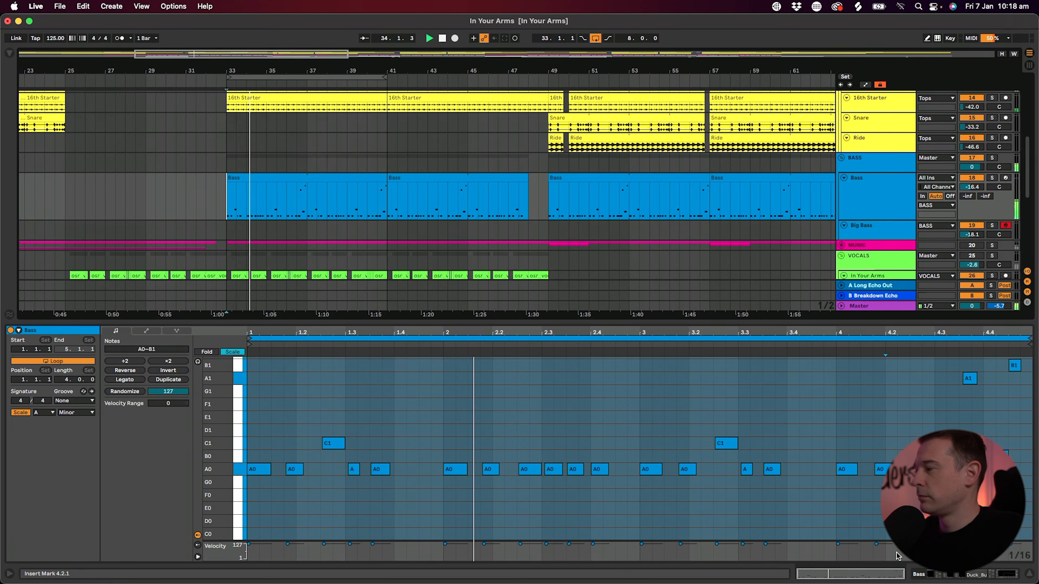
left_click(916, 576)
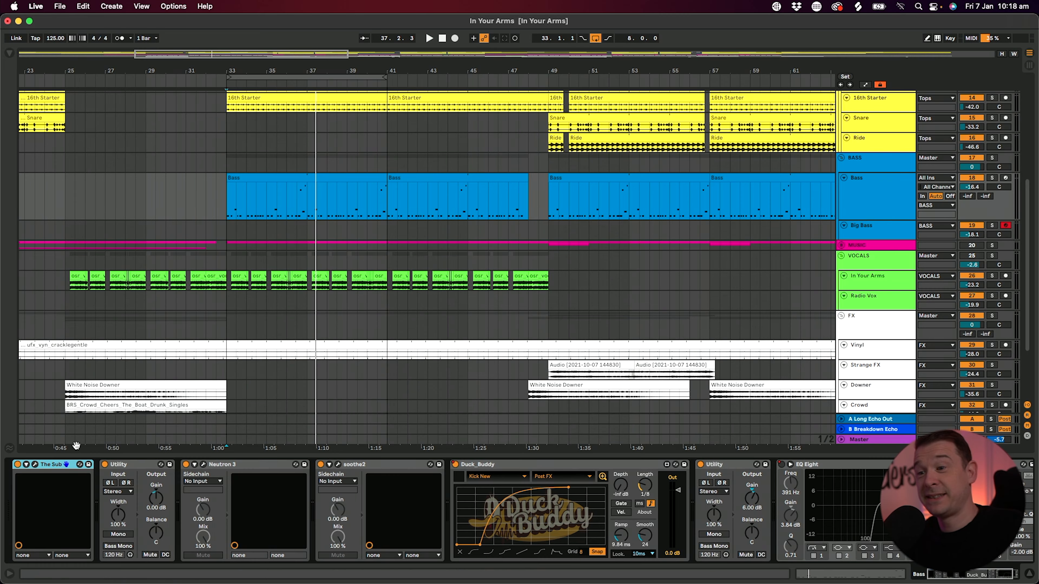
Step: Open The Sub on the Bass track, review its Strange Thing preset, drive, glide and envelope settings, and close its window
left_click(35, 467)
left_click_drag(229, 265, 282, 166)
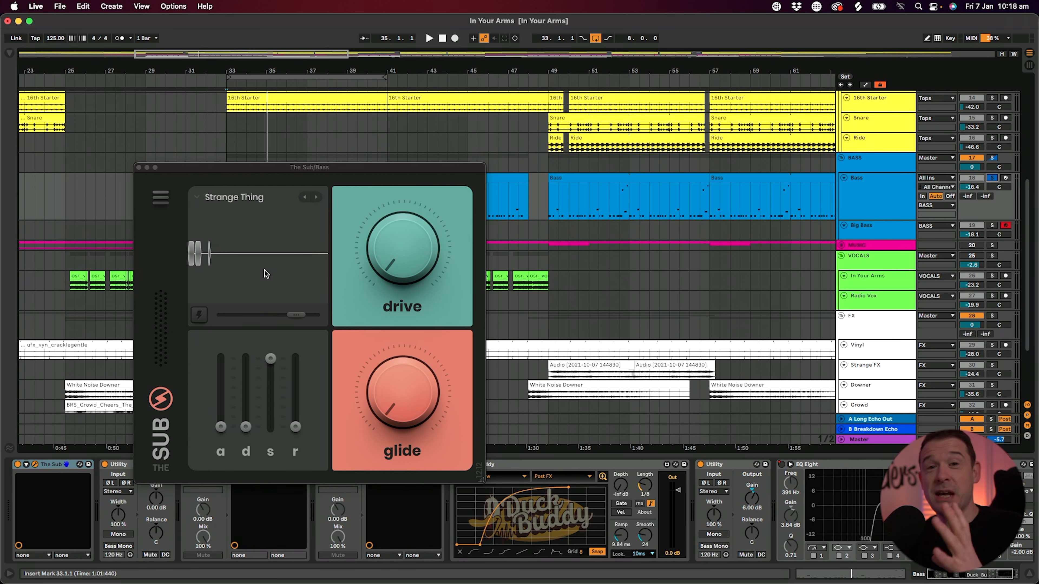
left_click(139, 167)
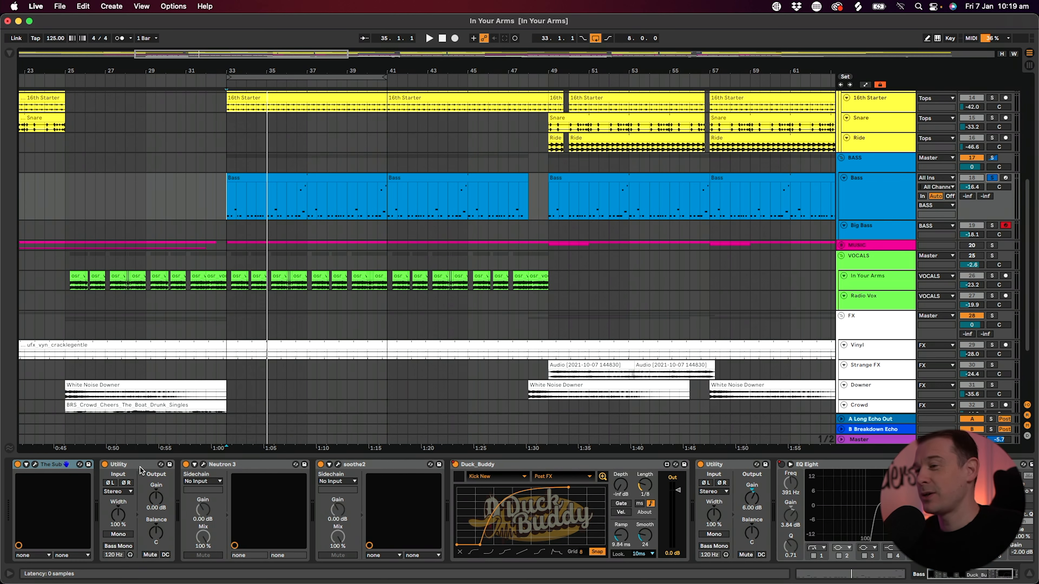
Step: Open Neutron 3 on the Bass track, inspect its Equalizer nodes, and shift the high-cut node 7 slightly higher in frequency
left_click(203, 466)
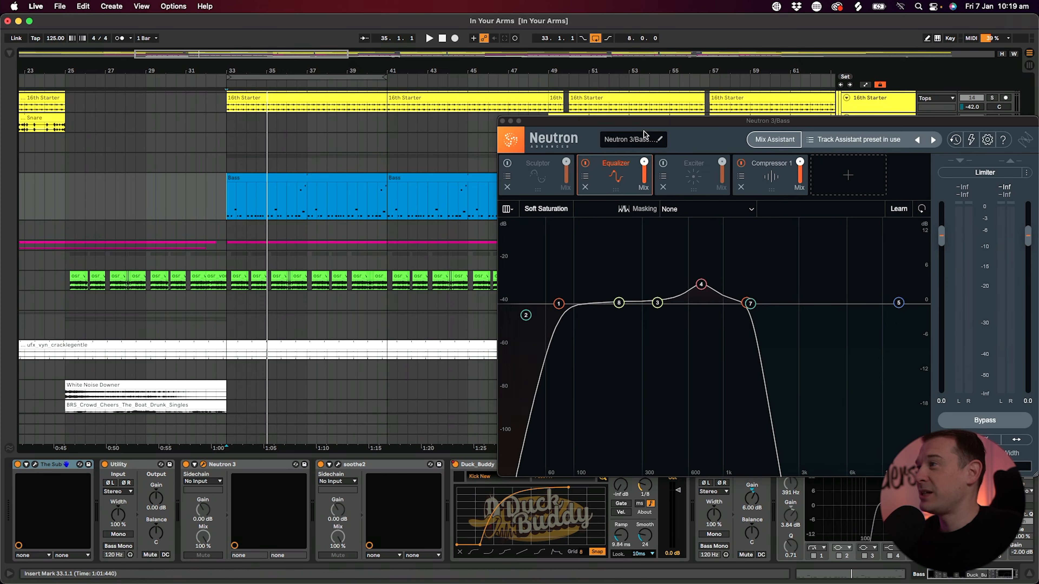
left_click_drag(644, 122, 308, 132)
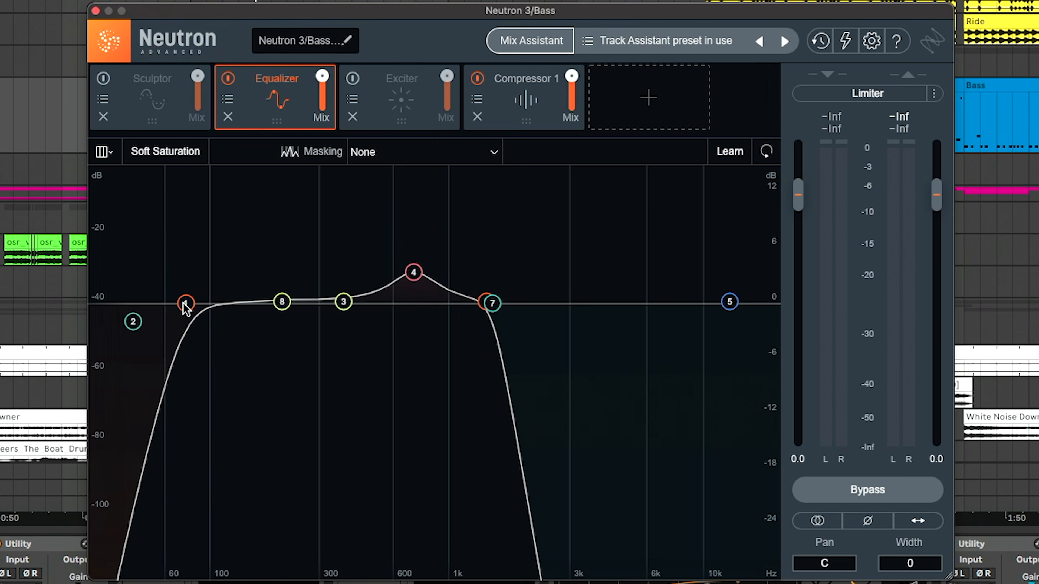
left_click(186, 304)
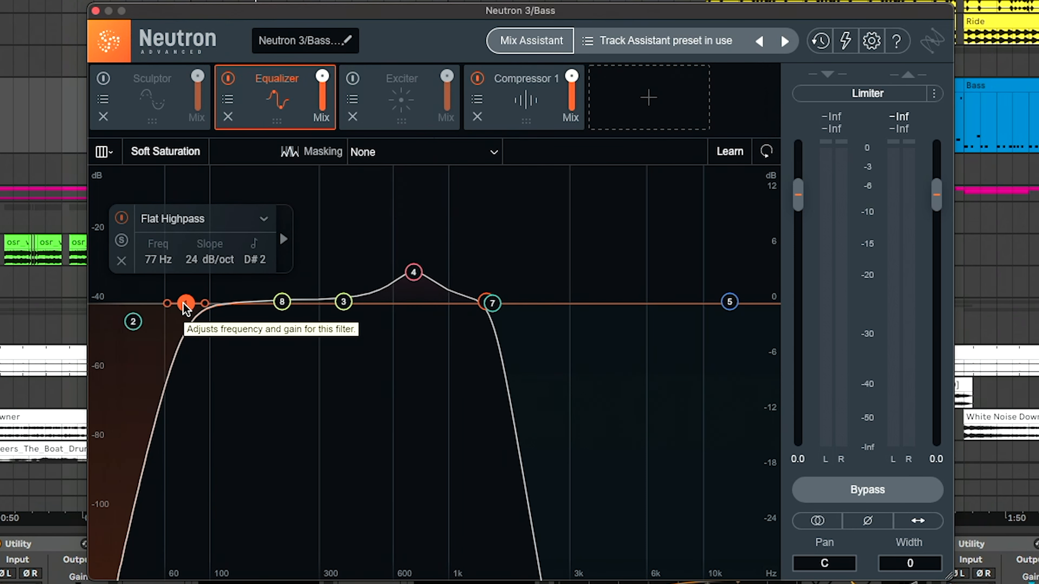
left_click(487, 303)
left_click_drag(489, 304, 512, 306)
left_click(488, 305)
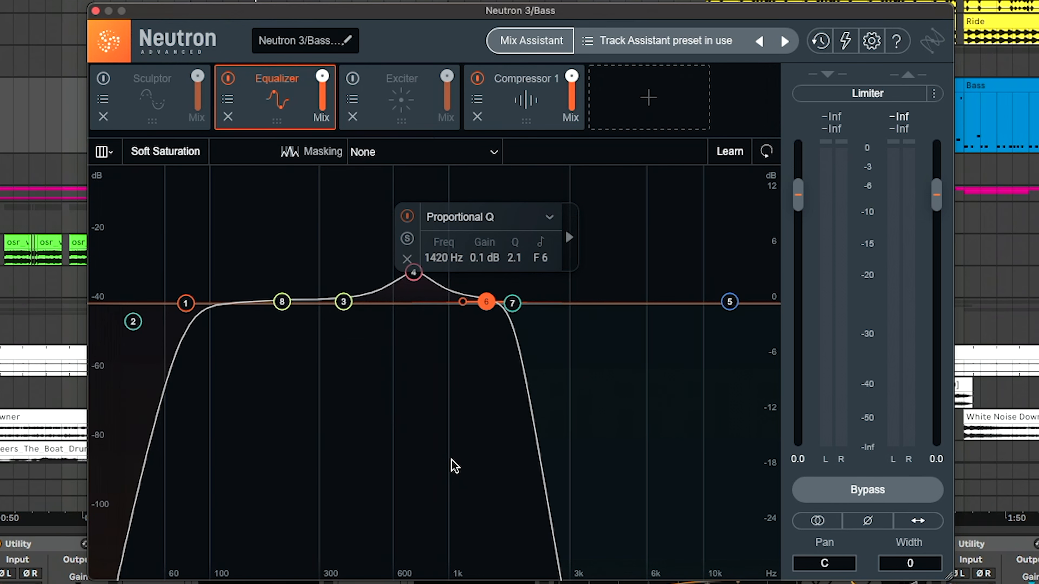
Step: Inspect the disabled Exciter and Sculptor modules in Neutron 3 and close the plug-in window
left_click(400, 96)
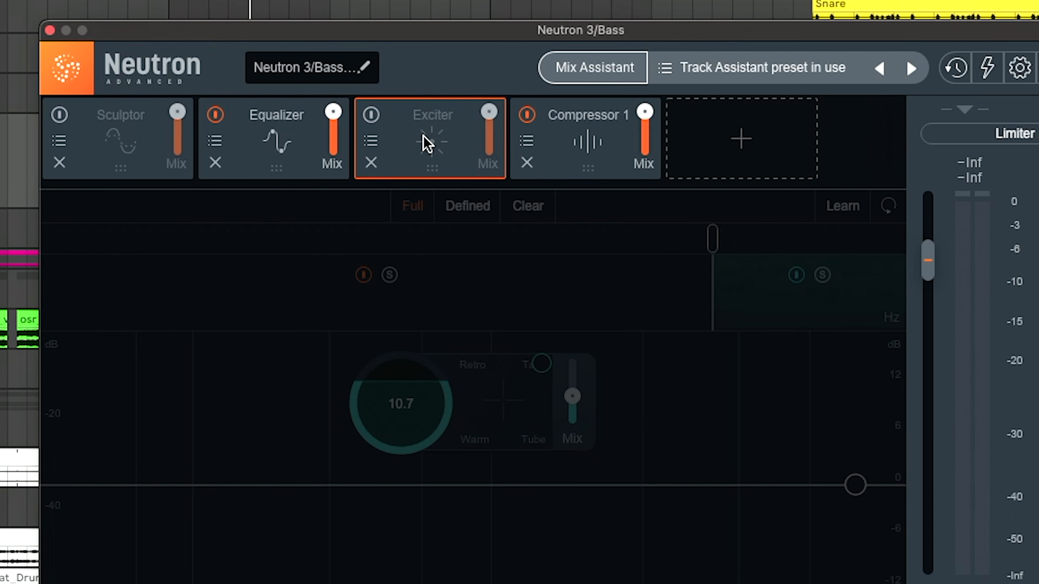
left_click(140, 142)
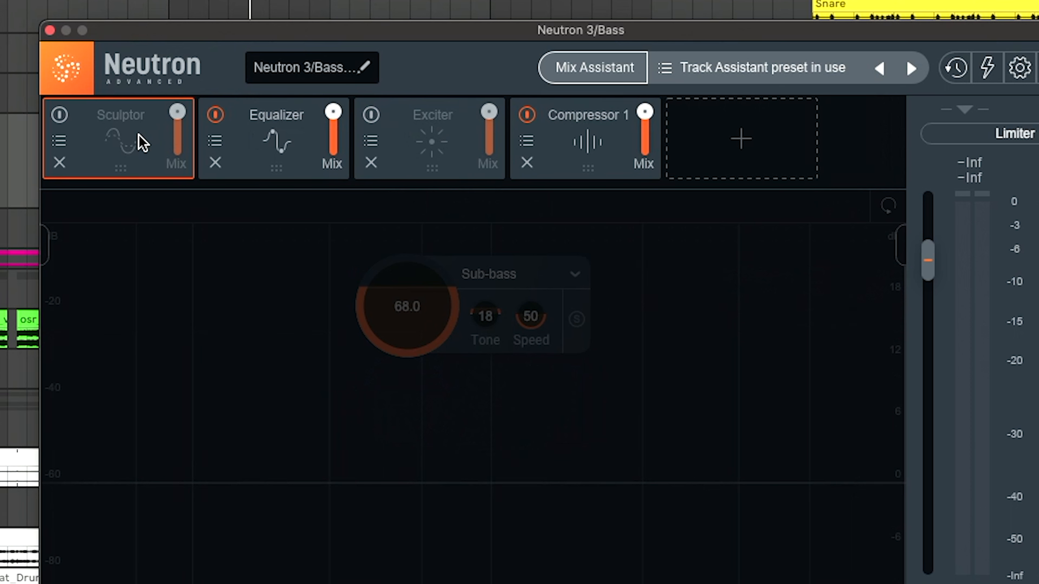
left_click(410, 137)
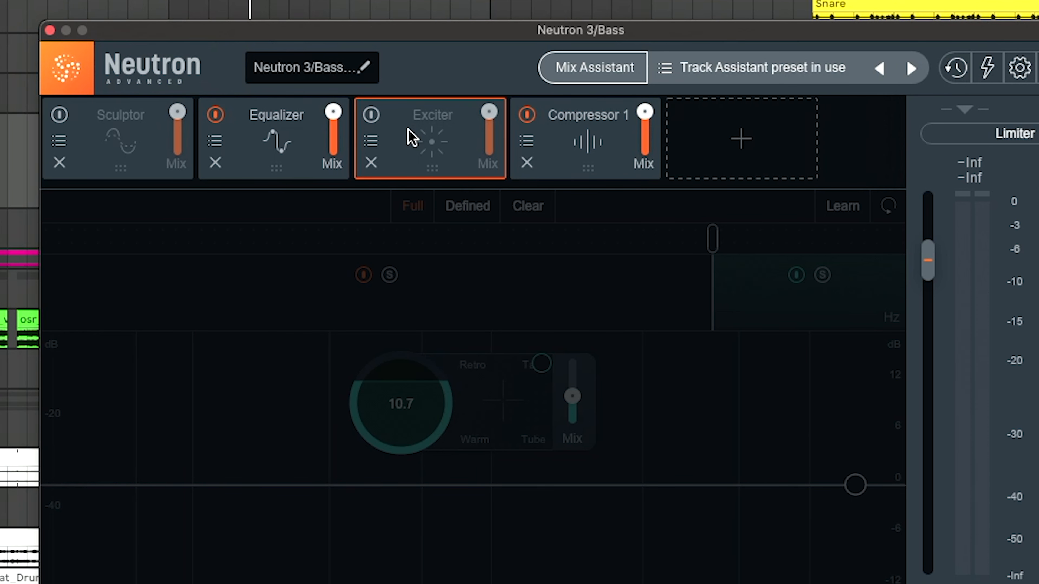
left_click(128, 141)
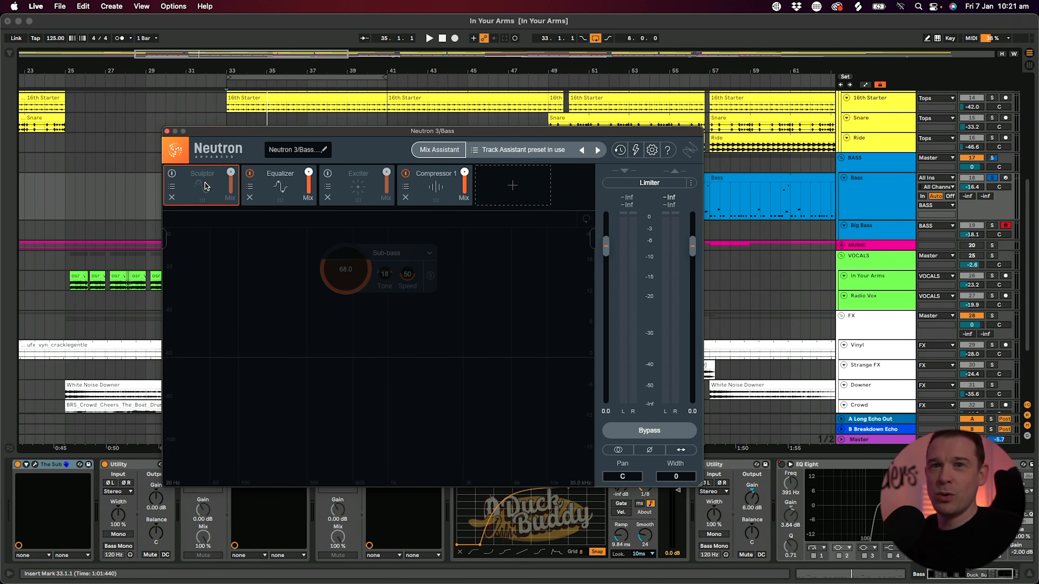
left_click(167, 131)
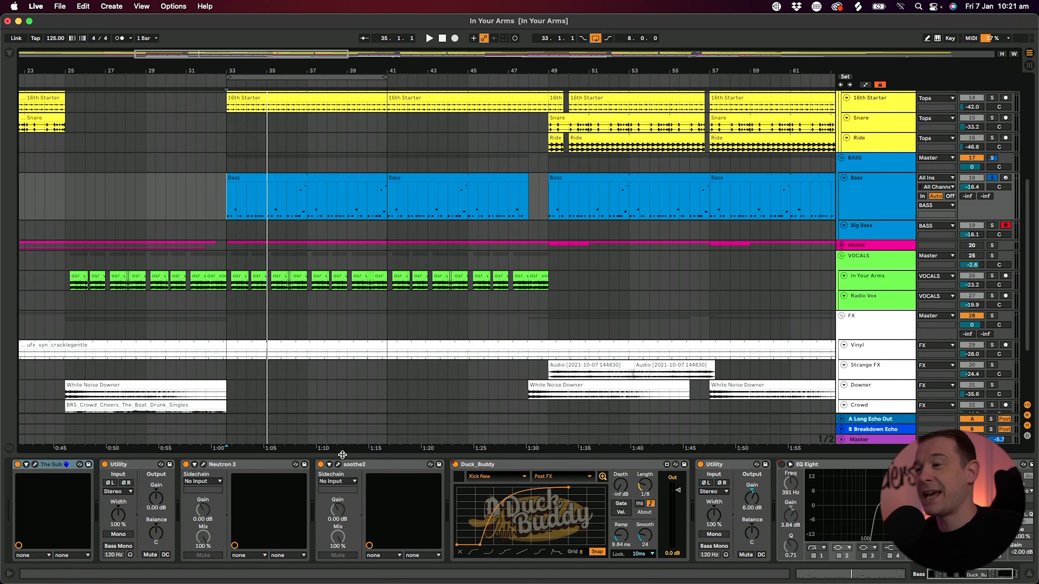
Step: Open soothe2 on the Bass track, audition its low-frequency resonance suppression around 125 Hz, and close the window
left_click(339, 465)
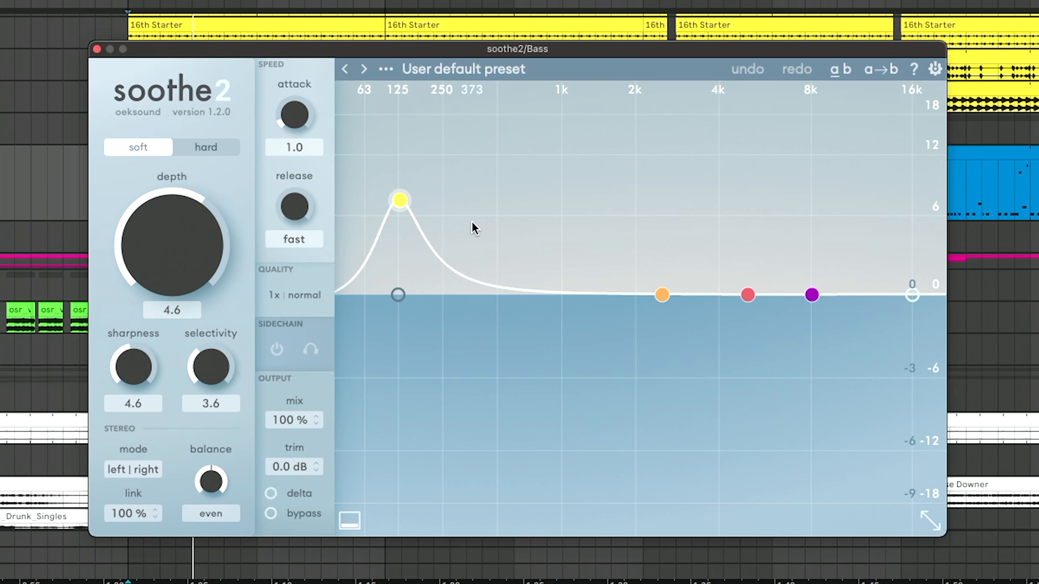
key("space")
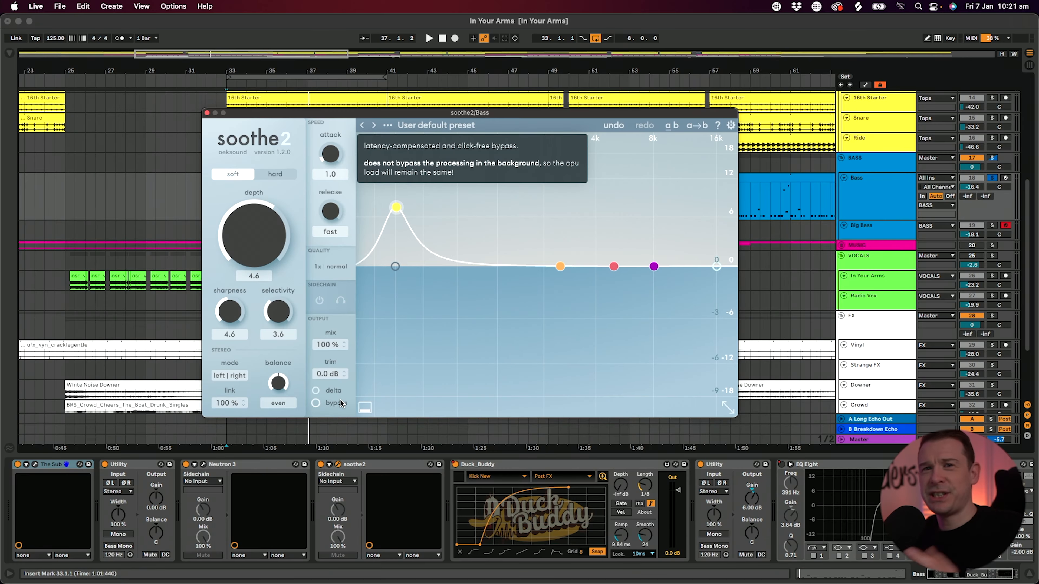
left_click(207, 113)
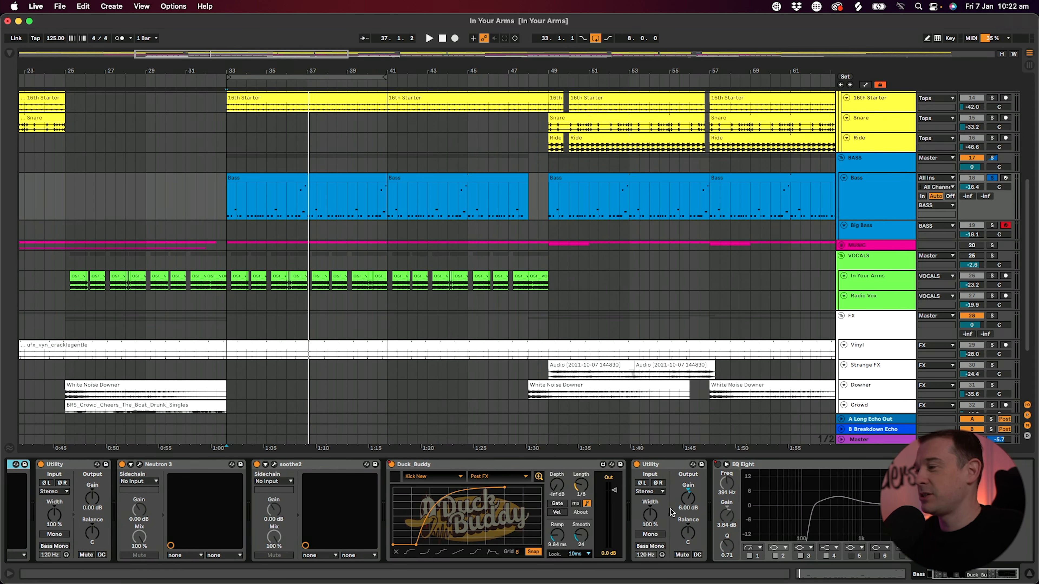
Step: Examine the EQ Eight on/off automation on the Bass track around bar 65 and play the section from about bar 64
left_click(813, 508)
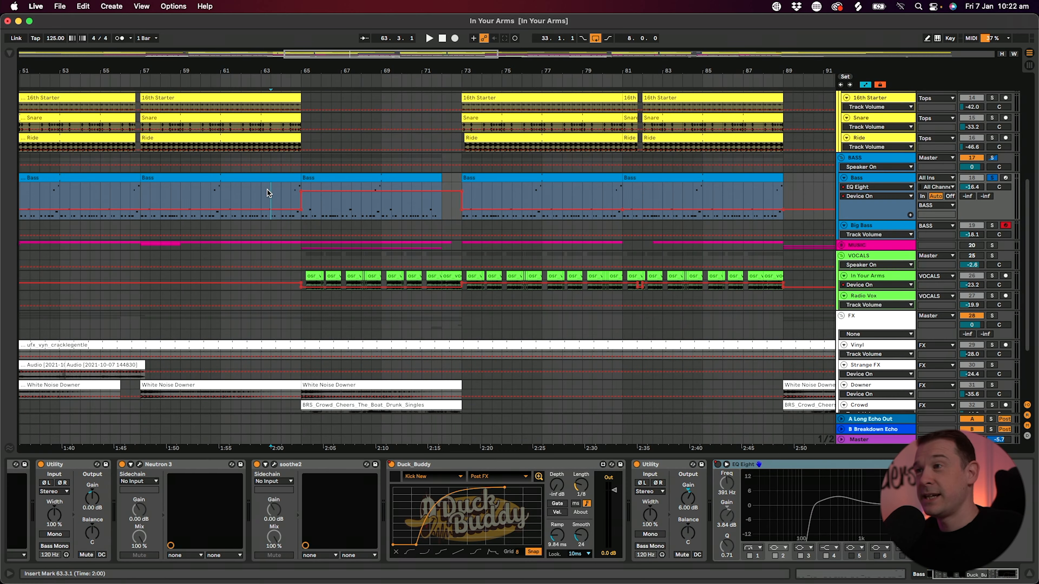
left_click(332, 202)
scroll(366, 206, "up", 3)
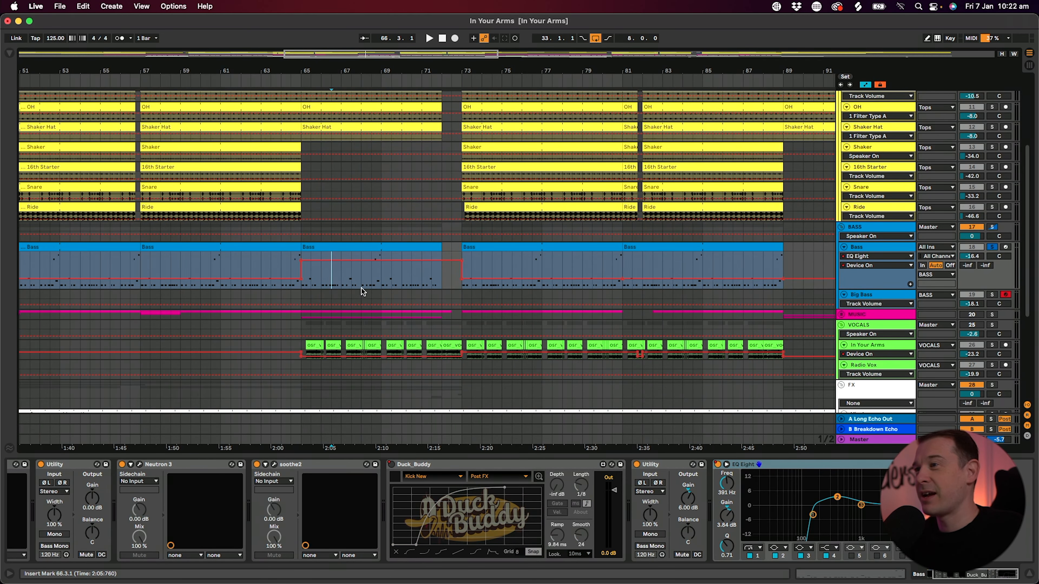
left_click(281, 268)
key("space")
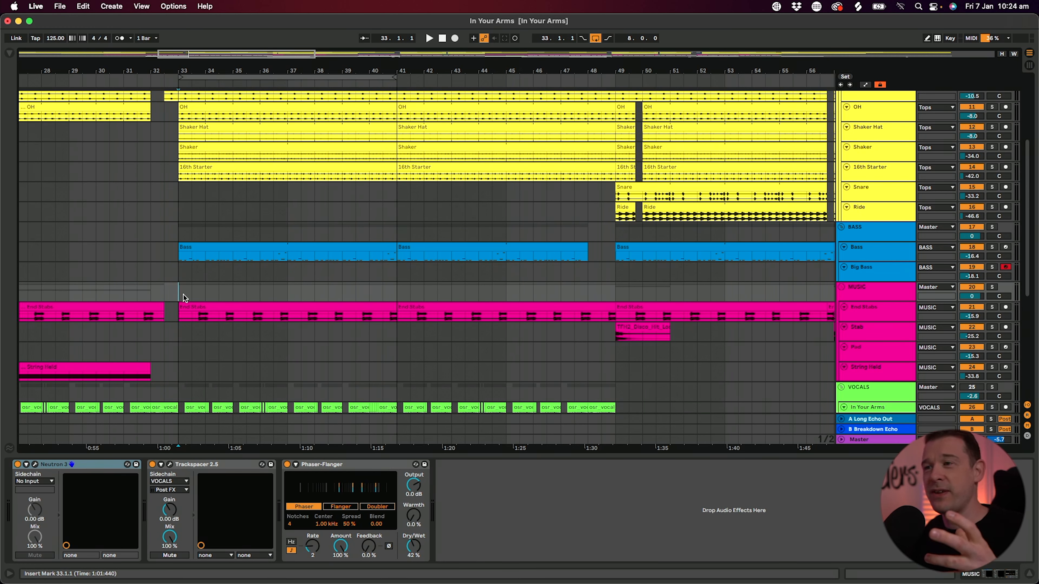
Step: Solo the End Stabs track and enlarge its lane to show the clip waveform at bar 33
left_click(992, 307)
left_click_drag(896, 321, 896, 385)
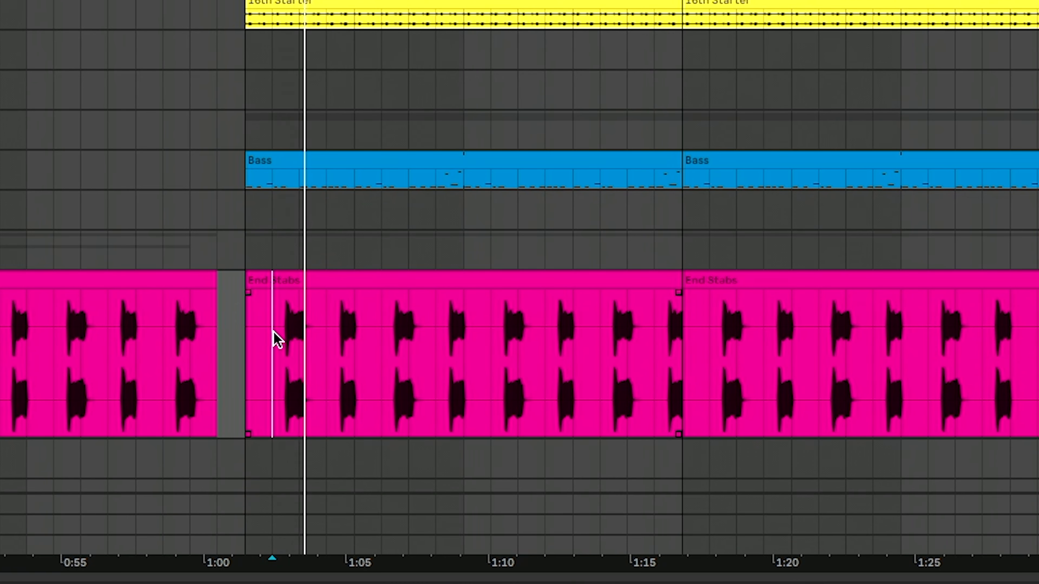
left_click_drag(326, 1, 420, 56)
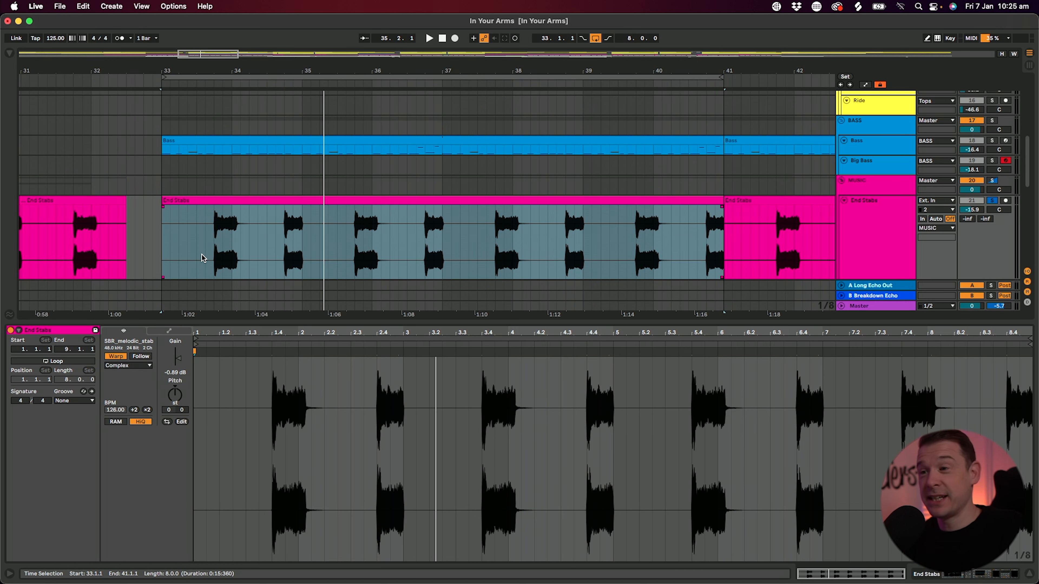
Step: Locate the End Stabs clip's source sample in the browser and audition the clip near bar 33
double_click(141, 342)
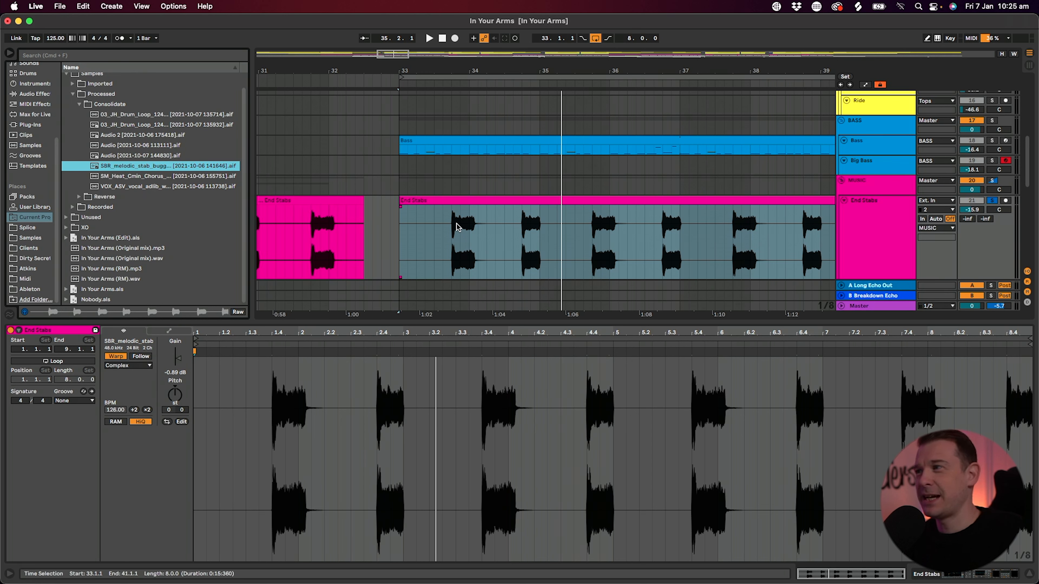
left_click(444, 228)
key("space")
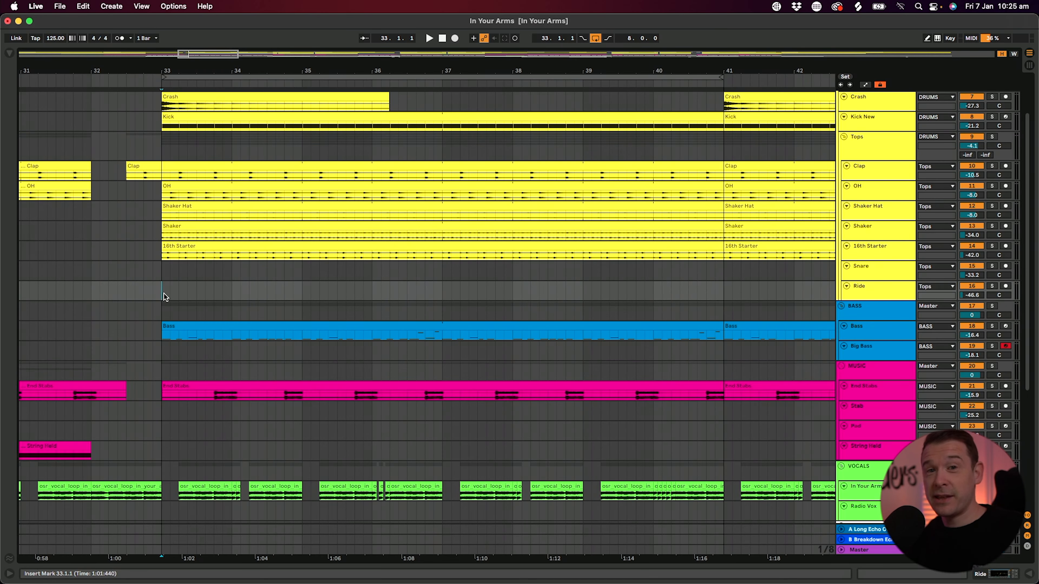
Step: Play the full arrangement from bar 33 and stop playback
key("space")
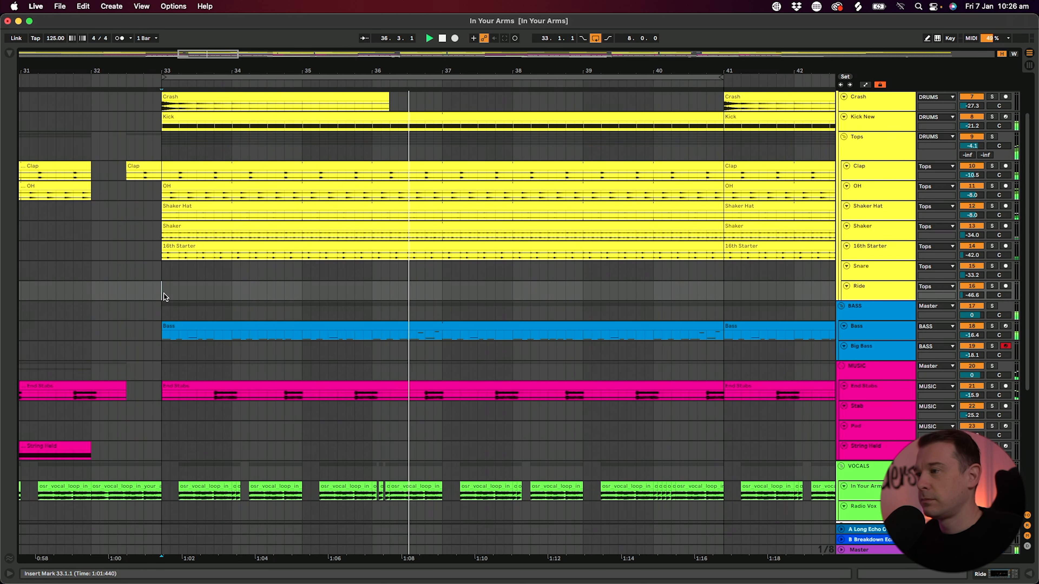
key("space")
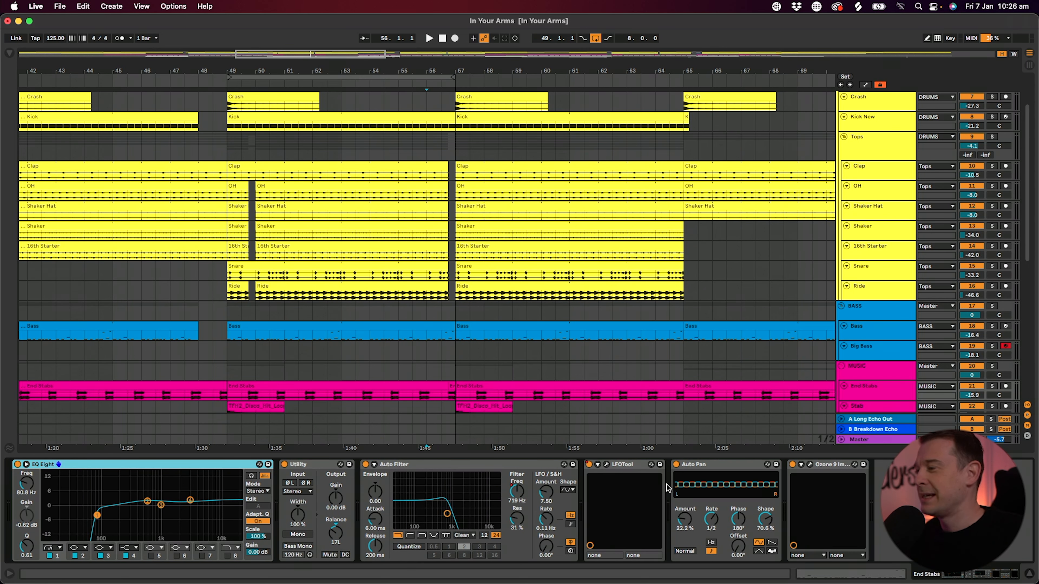
Step: Open LFOTool on the End Stabs track, review its volume curve, close the window, and select the Auto Pan device
left_click(606, 465)
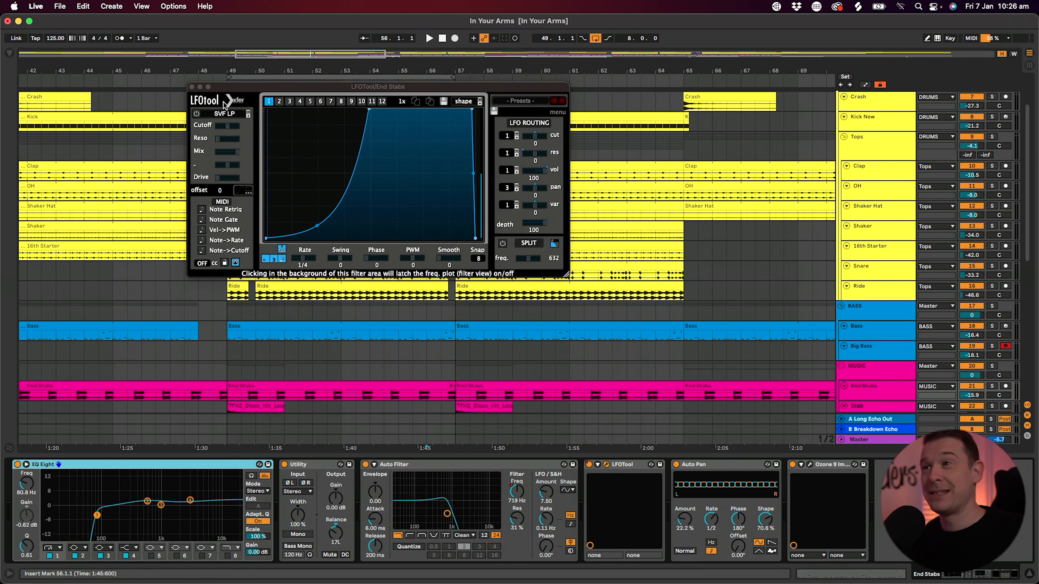
left_click(192, 87)
left_click(718, 466)
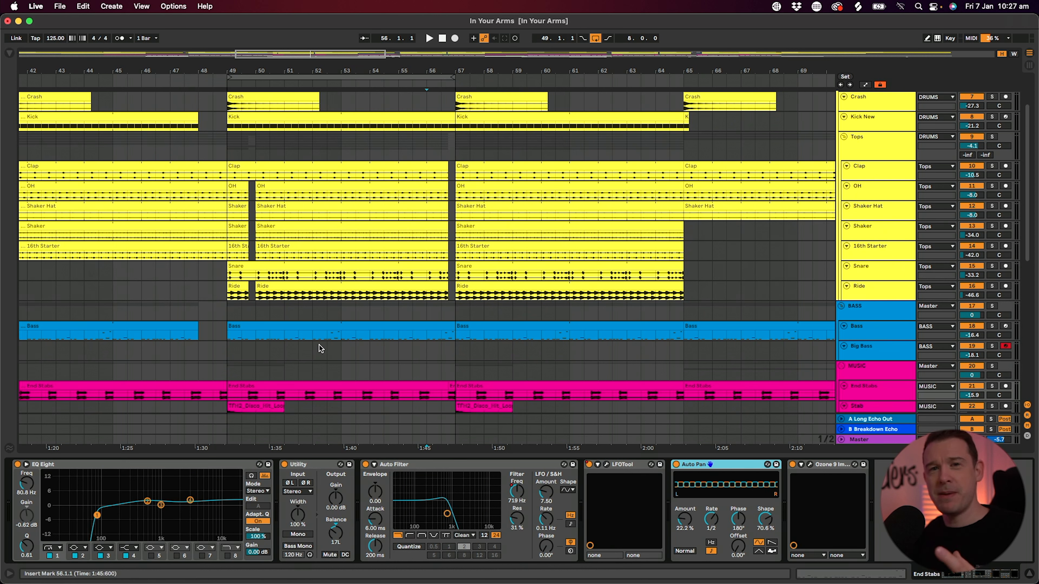
Step: Toggle LFOTool's bypass on the End Stabs track and audition the soloed, zoomed-in clip from bar 41
left_click(589, 464)
left_click(196, 386)
key("z")
key("s")
left_click(36, 286)
key("space")
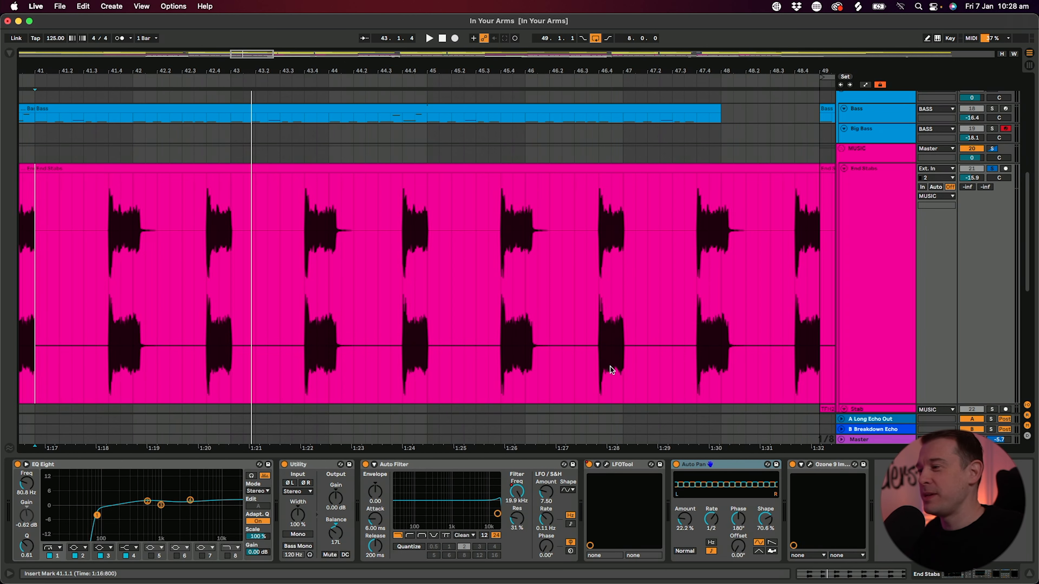
Step: Reopen LFOTool to review its LFO volume shape, close it, and play the End Stabs clip
left_click(607, 465)
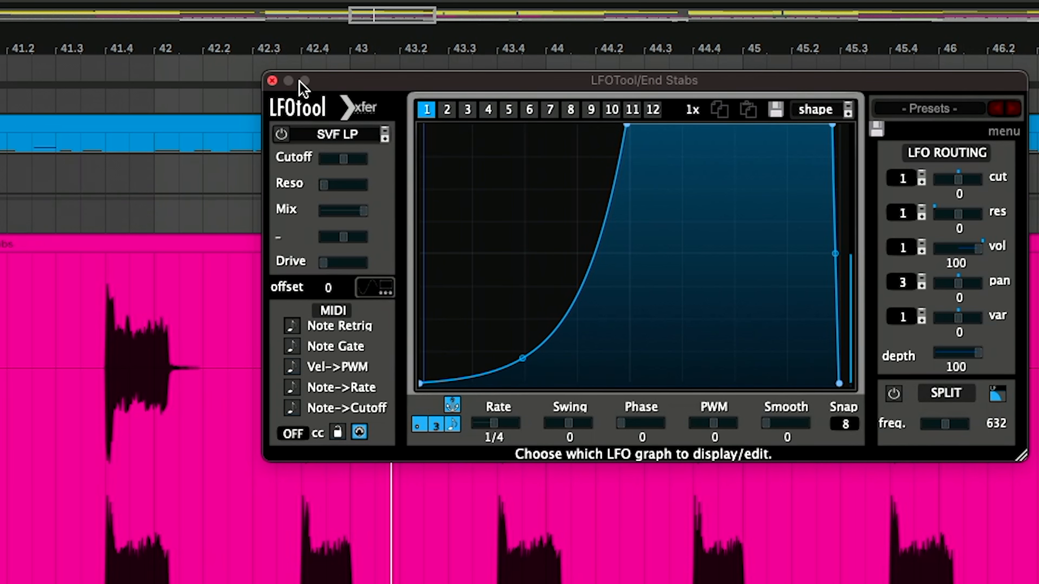
left_click(272, 81)
left_click(102, 324)
key("space")
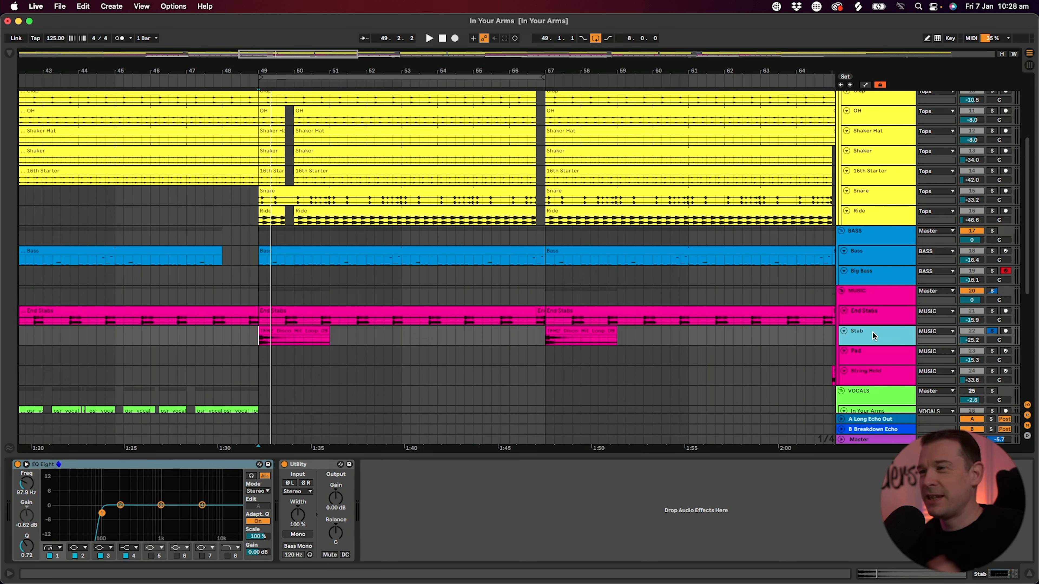
Step: Audition the soloed Stab track's disco hit clip at bar 49 and return to the full arrangement view
key("space")
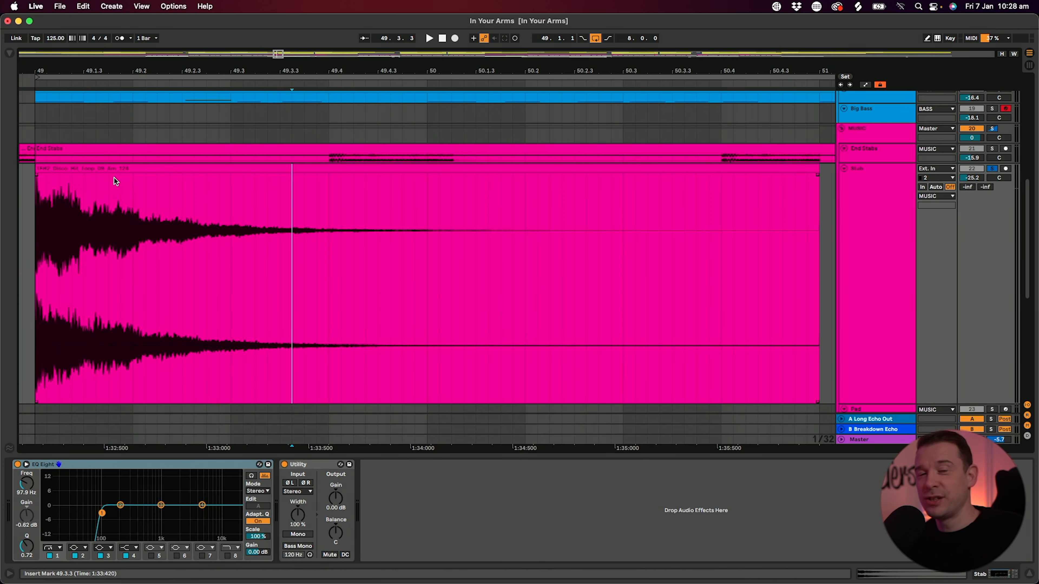
key("x")
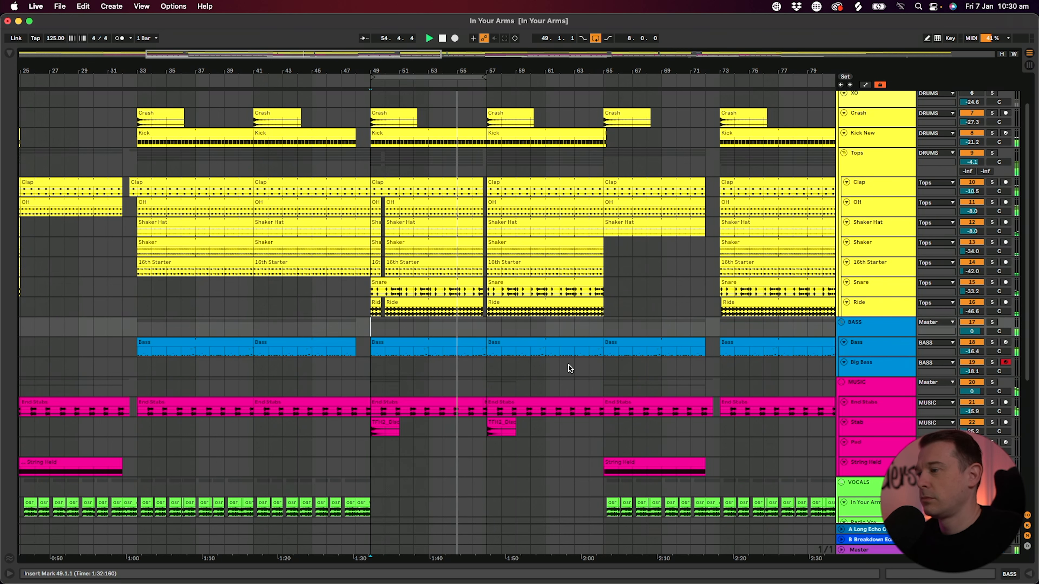
Step: Solo the Strange FX track and enlarge its lane around the audio clips at bar 49
scroll(544, 377, "down", 2)
scroll(544, 377, "down", 10)
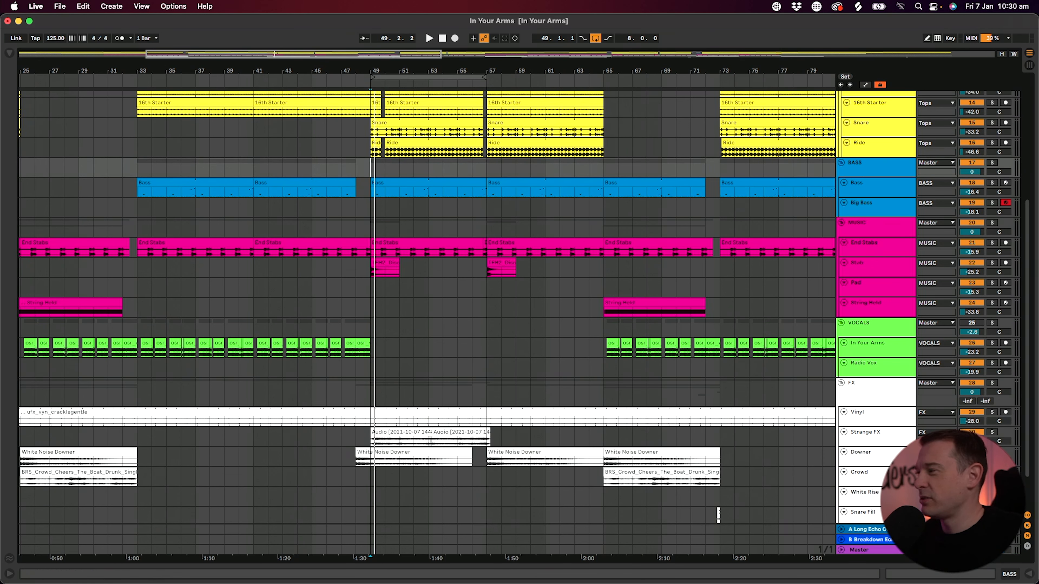
left_click(874, 436)
key("s")
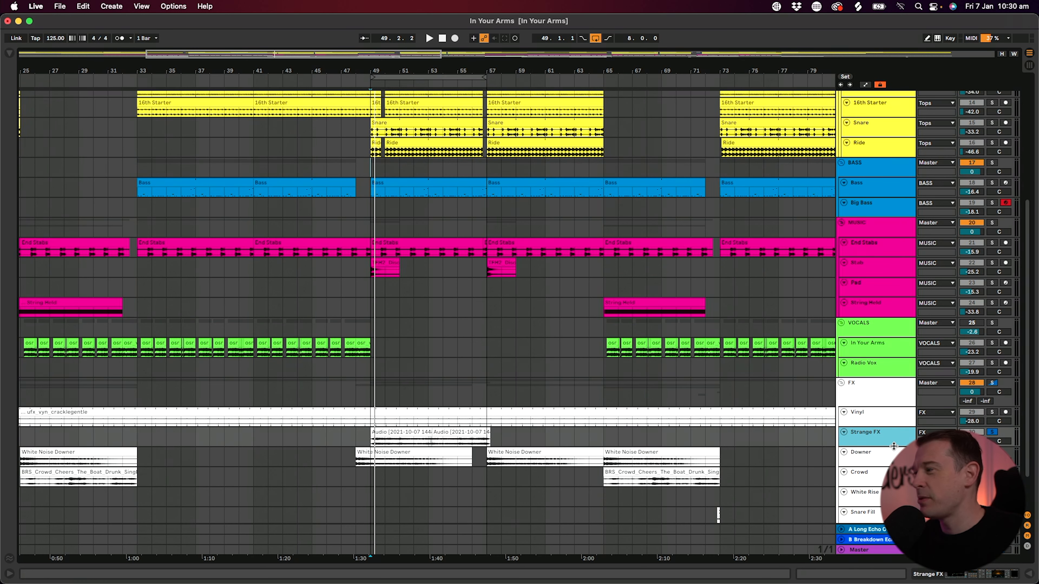
left_click_drag(893, 446, 893, 493)
scroll(397, 361, "down", 1)
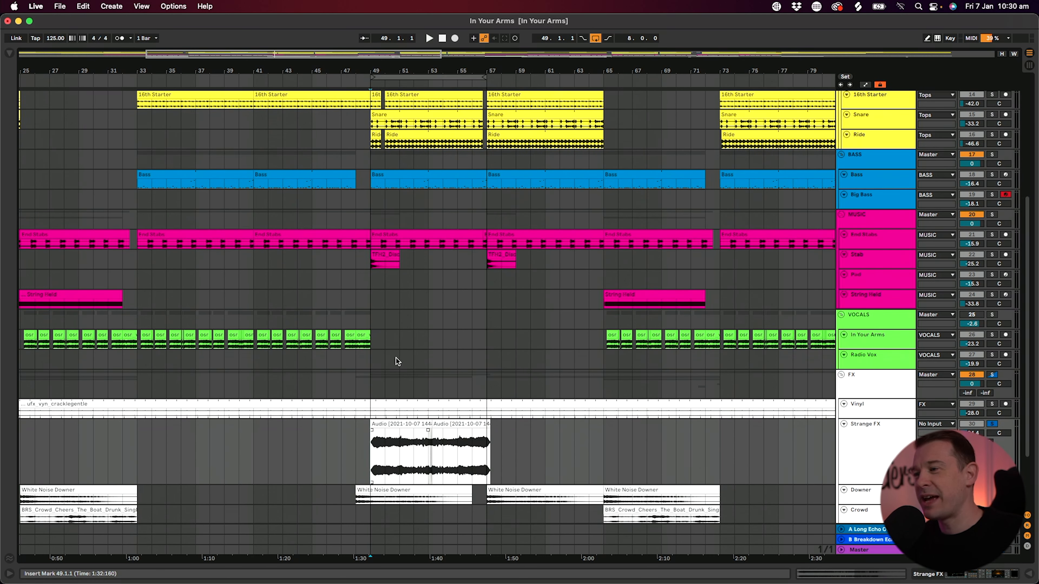
left_click_drag(461, 71, 461, 110)
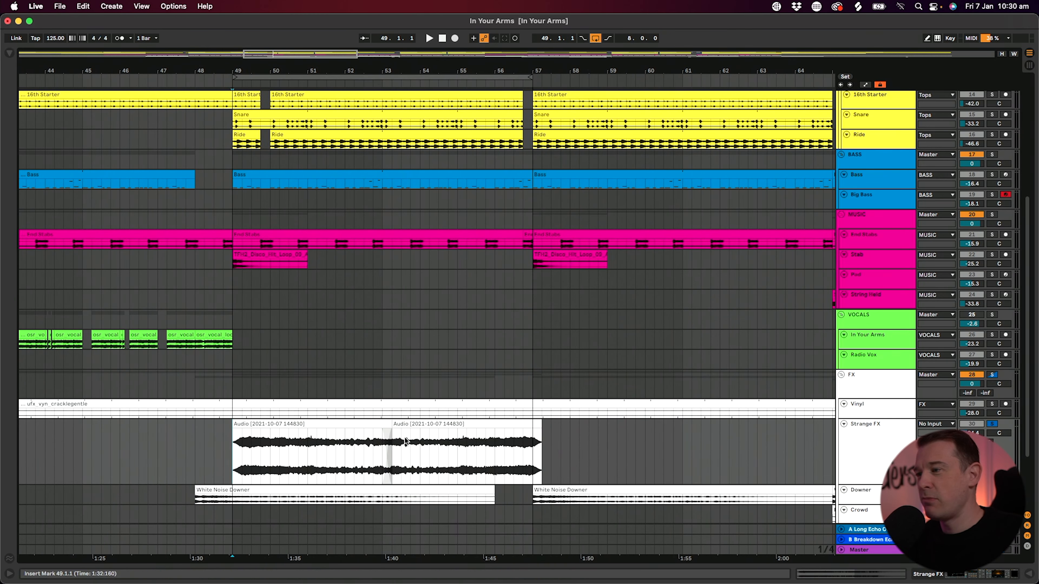
Step: Audition the two Strange FX clips from bar 49
left_click(404, 468)
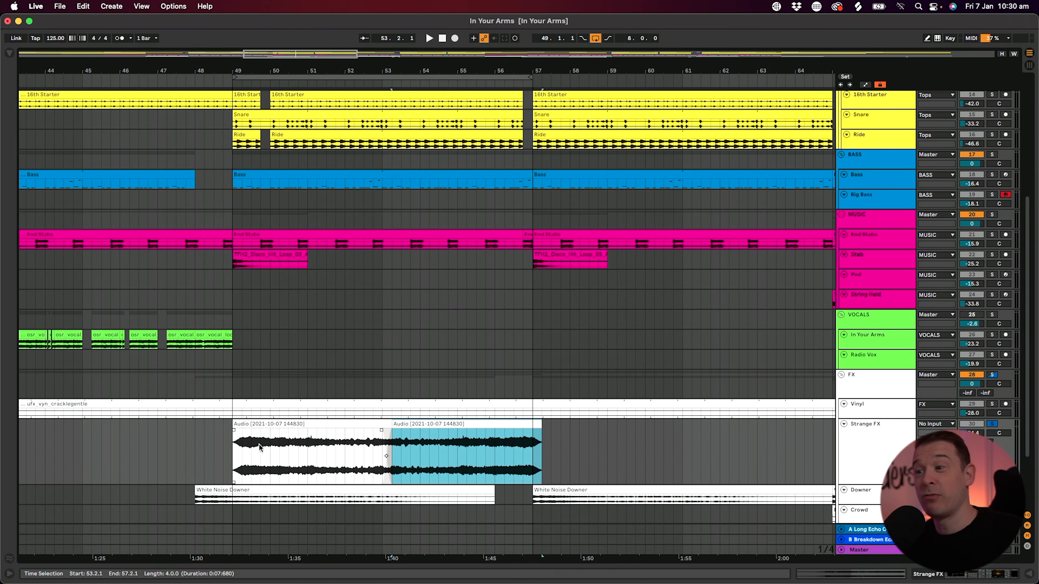
left_click(235, 451)
key("space")
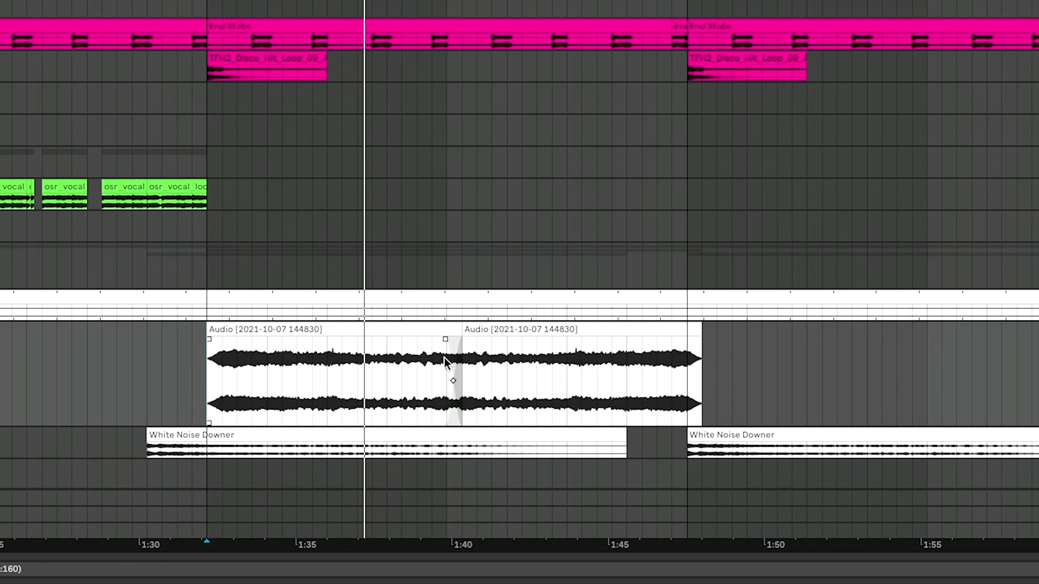
Step: Show the Strange FX device chain and review its EQ Eight, Auto Pan, Utility, Echo and LFOTool
scroll(458, 358, "down", 3)
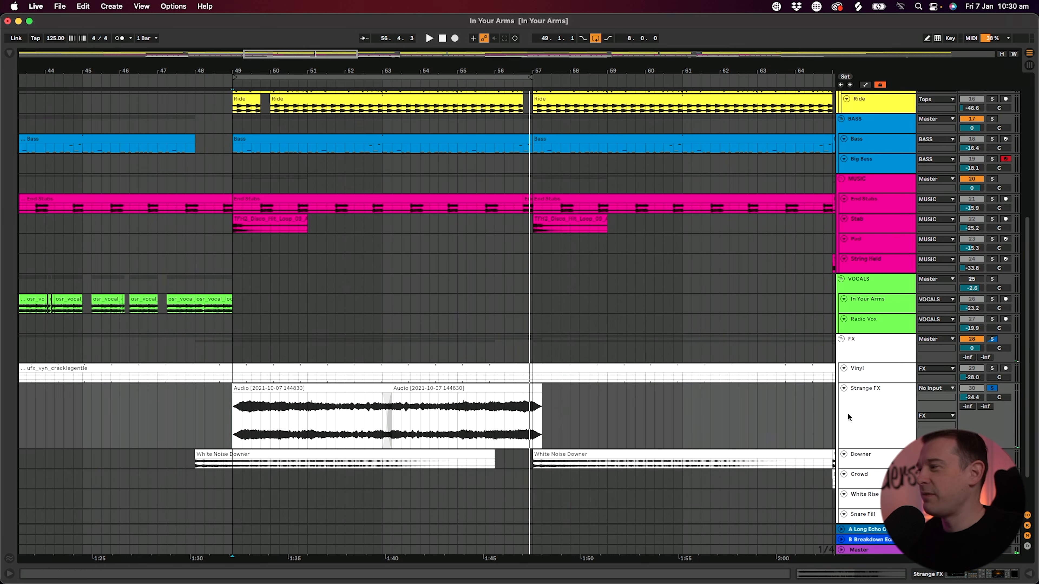
left_click(867, 407)
left_click(922, 576)
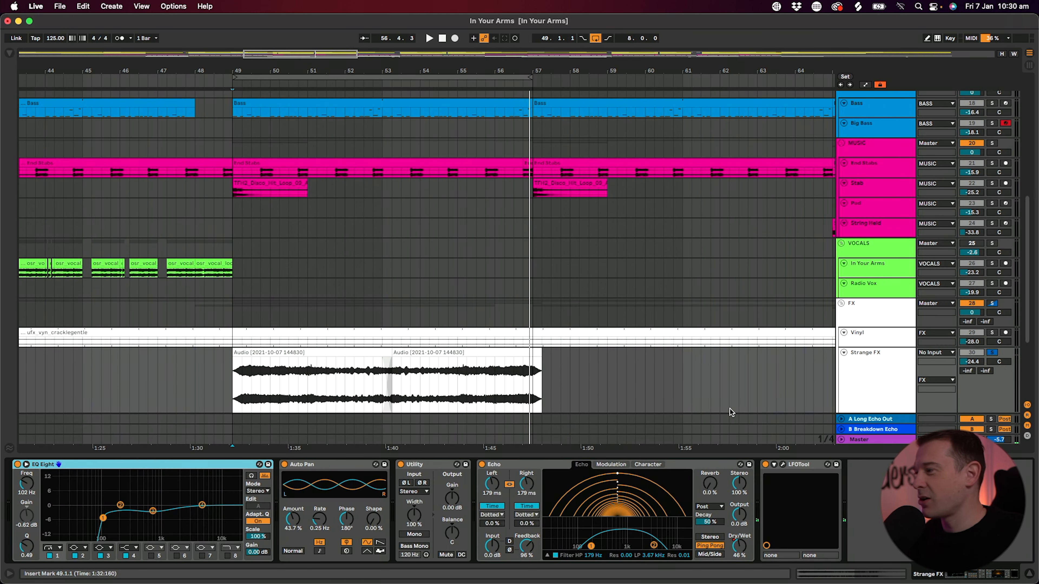
scroll(731, 412, "down", 1)
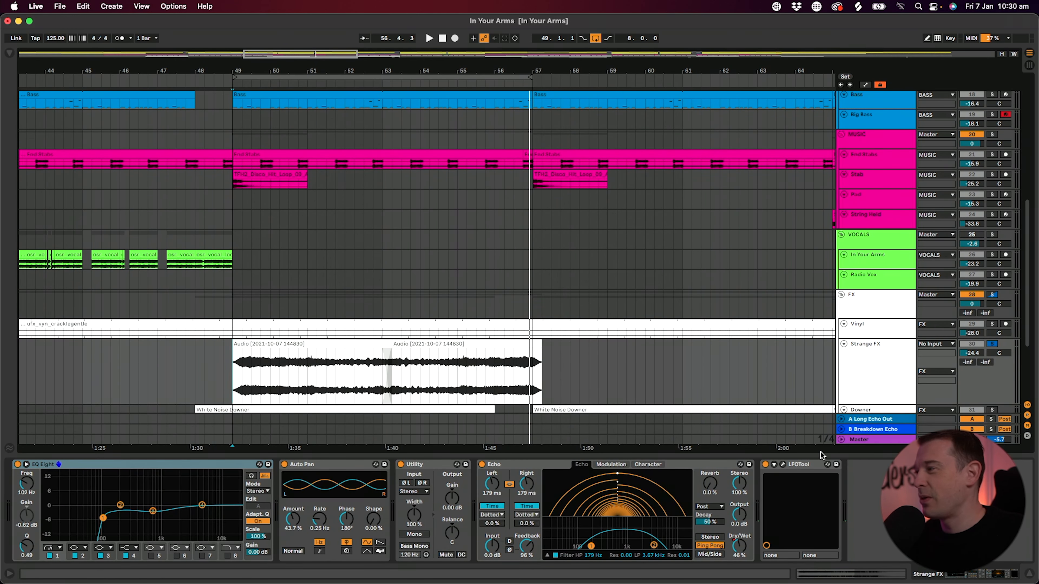
scroll(714, 343, "down", 3)
Step: Inspect the first Strange FX clip's sample details, return to the track's devices, and place the cursor at bar 54.2 in the second clip
left_click(374, 310)
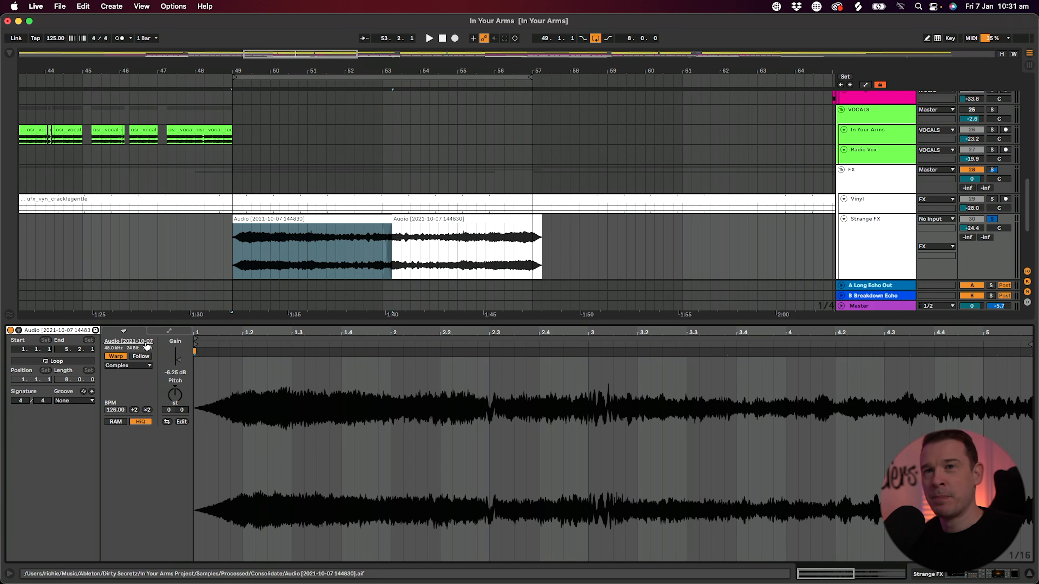
left_click(926, 575)
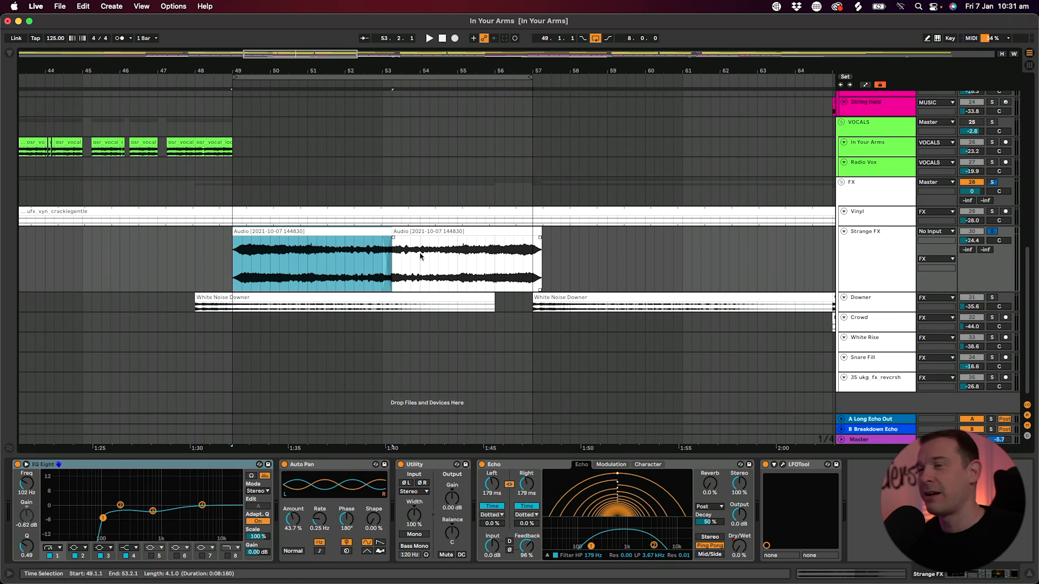
scroll(420, 256, "up", 1)
left_click(428, 274)
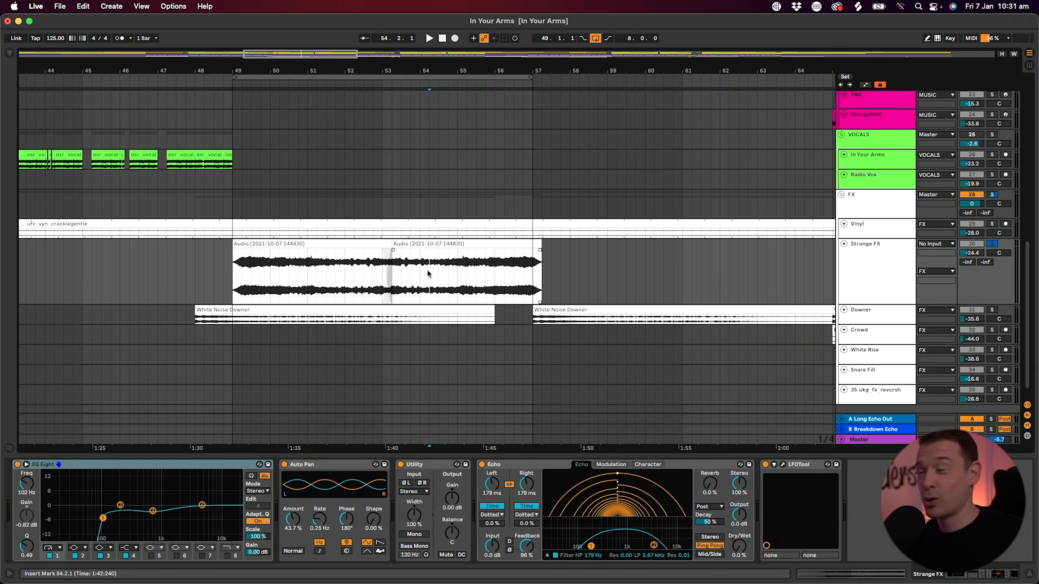
Step: Play the breakdown section from bar 97
scroll(446, 280, "up", 5)
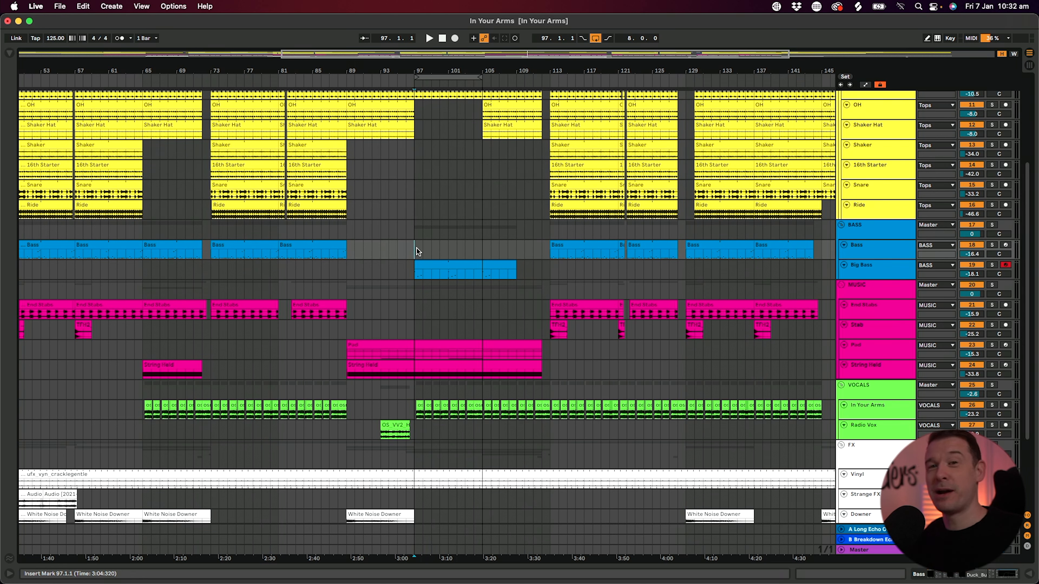
key("space")
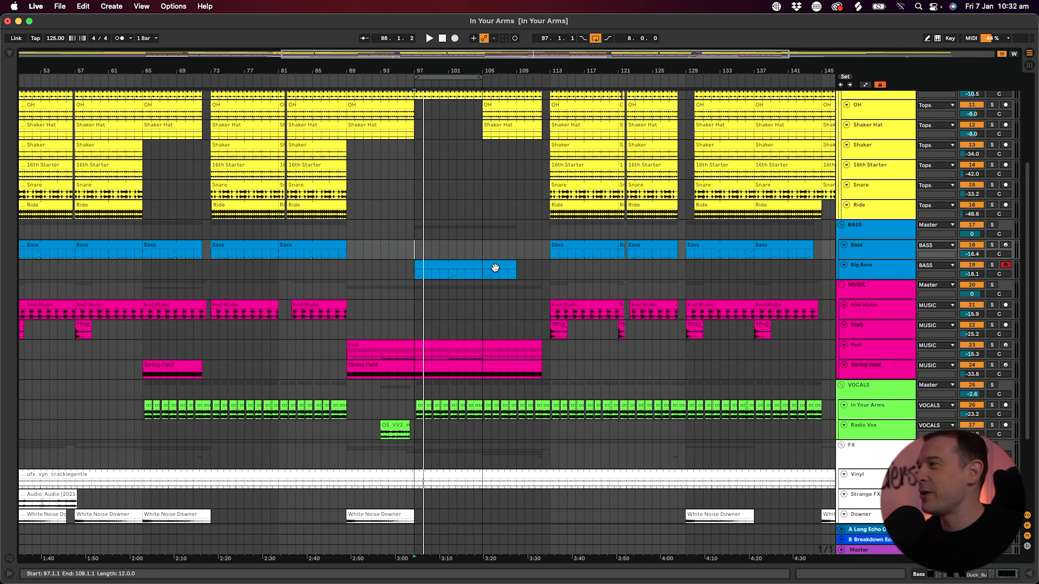
Step: Solo the Big Bass track and show its device chain
left_click(886, 265)
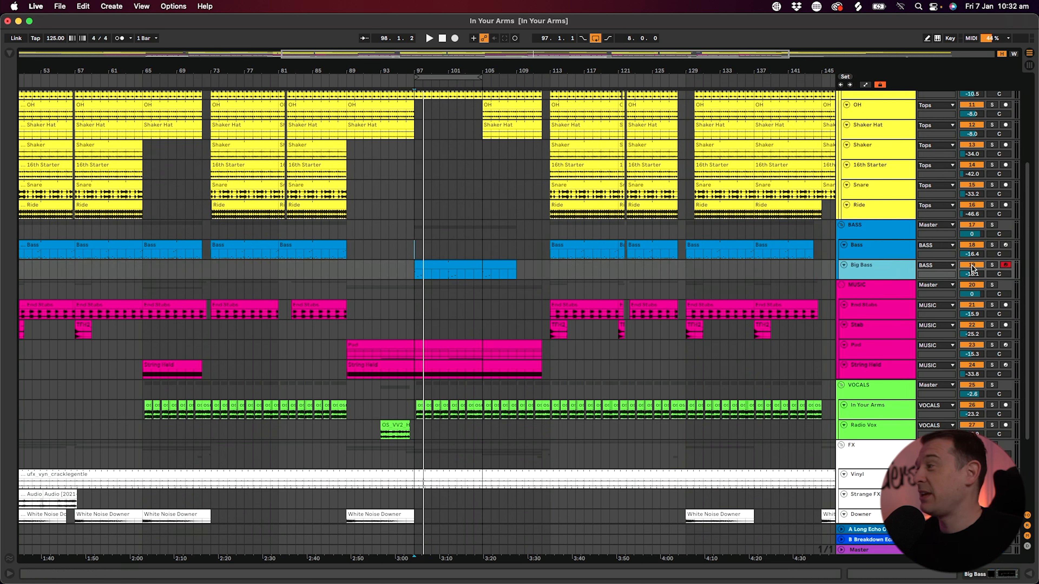
left_click(991, 265)
left_click(969, 575)
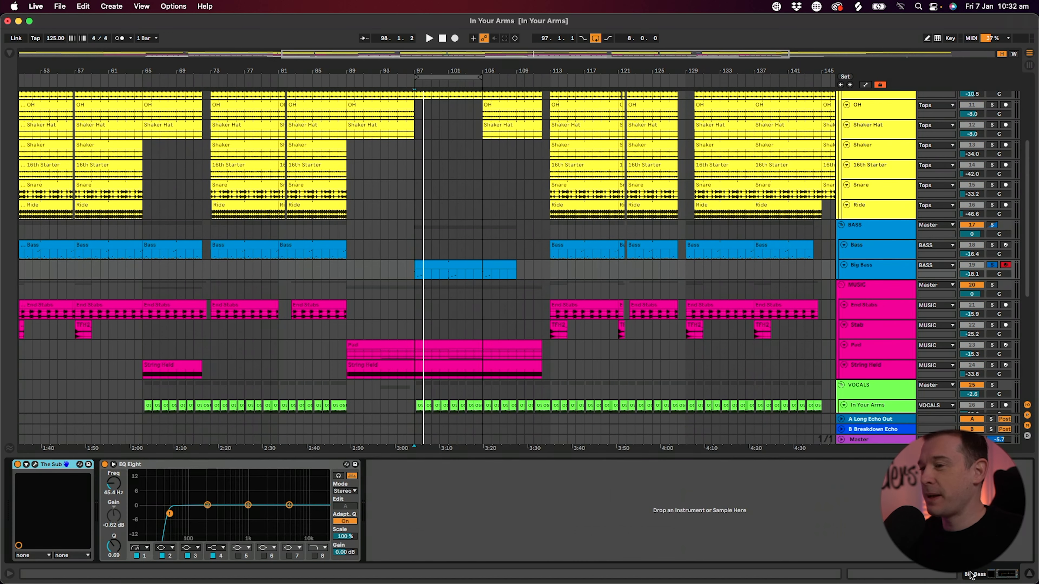
Step: Open The Sub on the Big Bass track, review its preset, drive, glide and envelope settings, and close its window
left_click(36, 464)
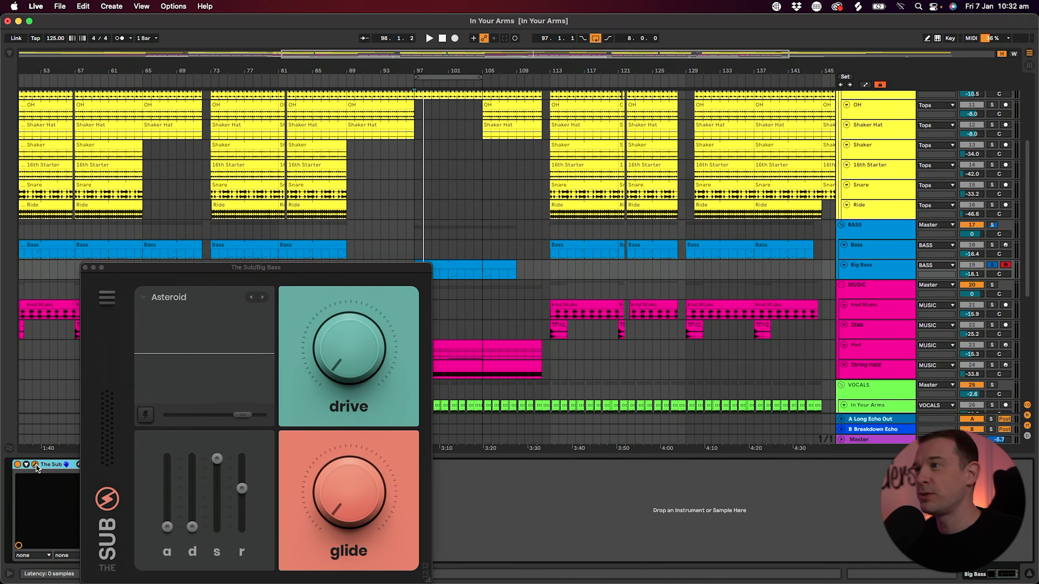
left_click_drag(286, 268, 343, 214)
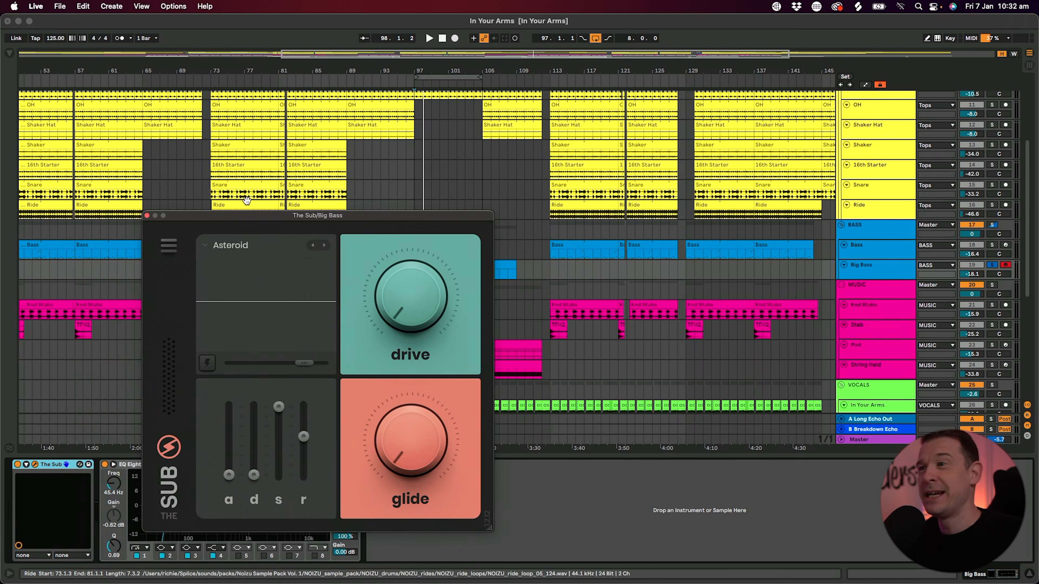
left_click(143, 214)
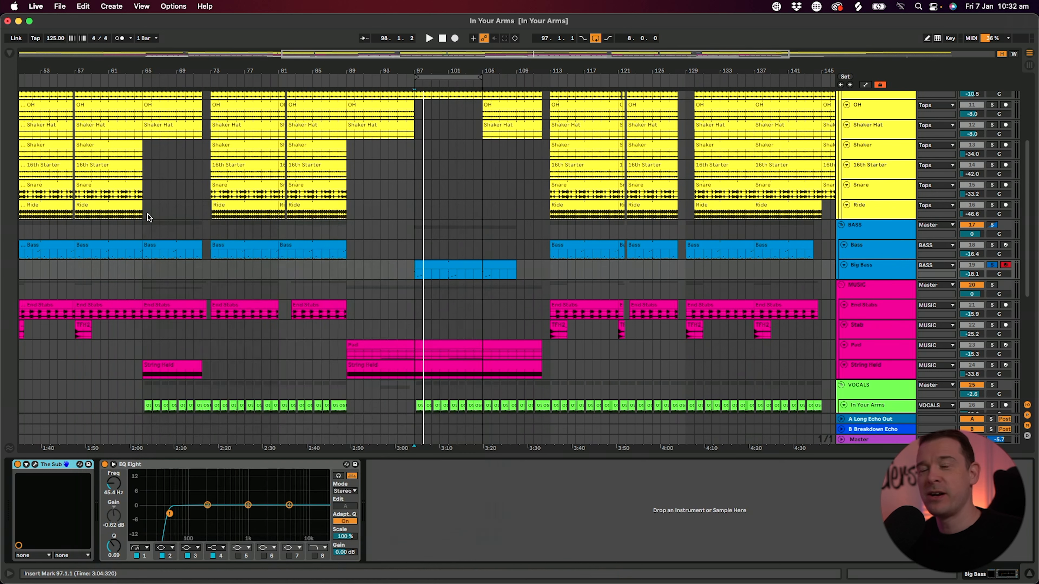
Step: Play the soloed Big Bass part from bar 97, and open its clip to examine and play back the notes
left_click(417, 256)
key("space")
left_click(894, 265)
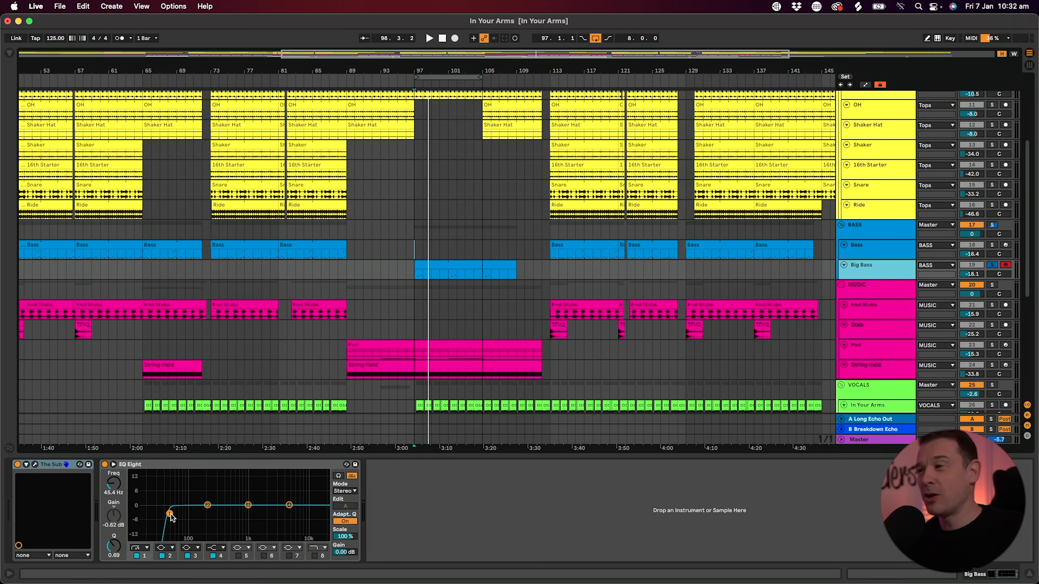
double_click(447, 265)
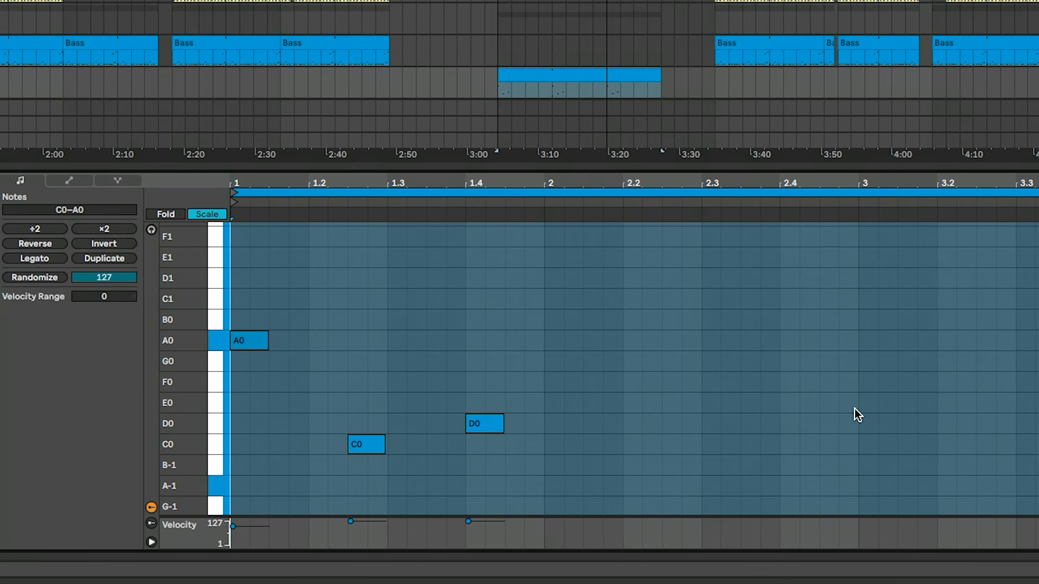
key("space")
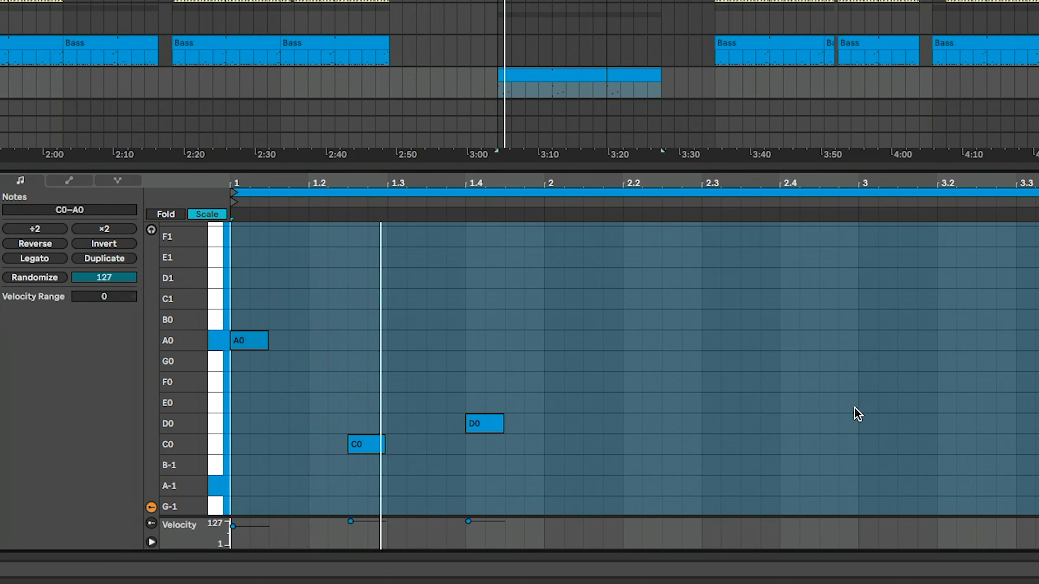
key("space")
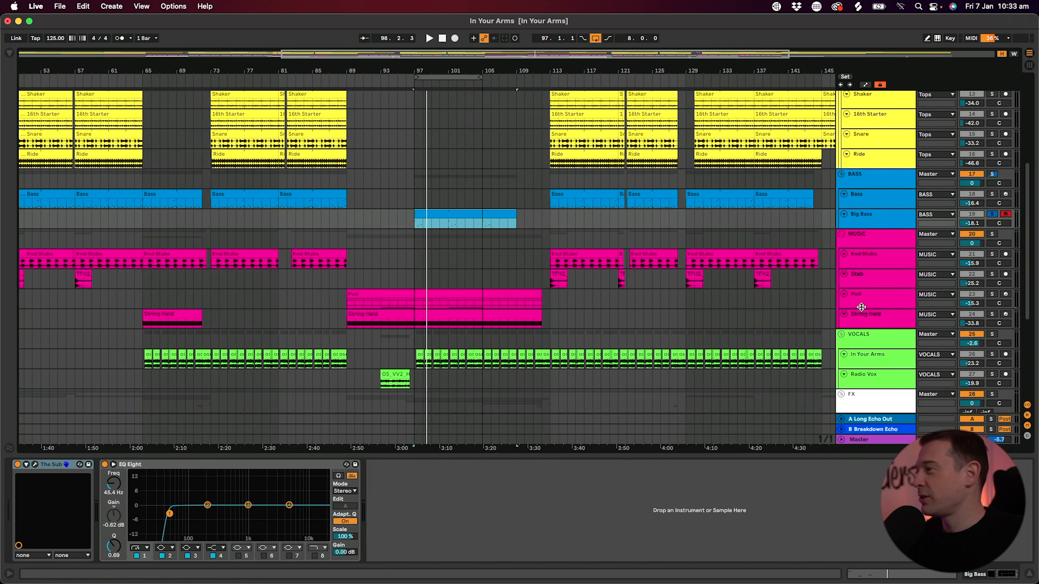
Step: Show the Pad track's devices, review the MonoPoly synth's preset and settings, and close its window
left_click(864, 303)
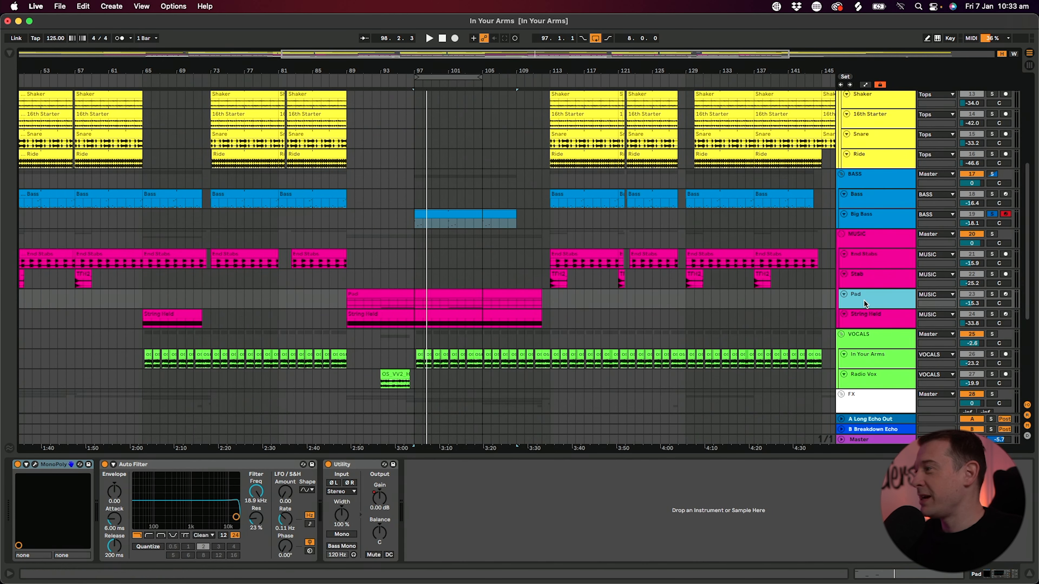
left_click(34, 463)
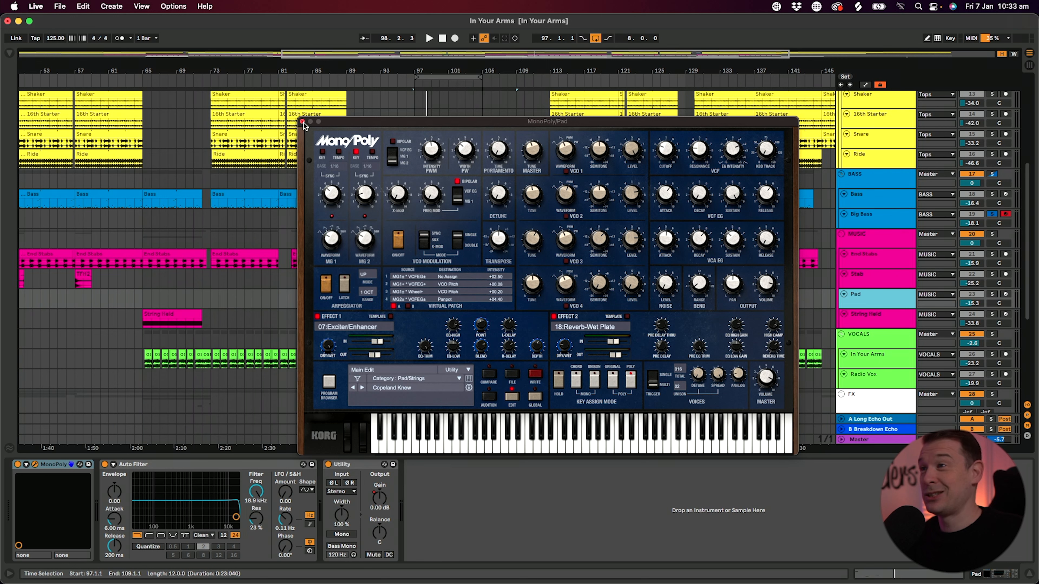
left_click(303, 123)
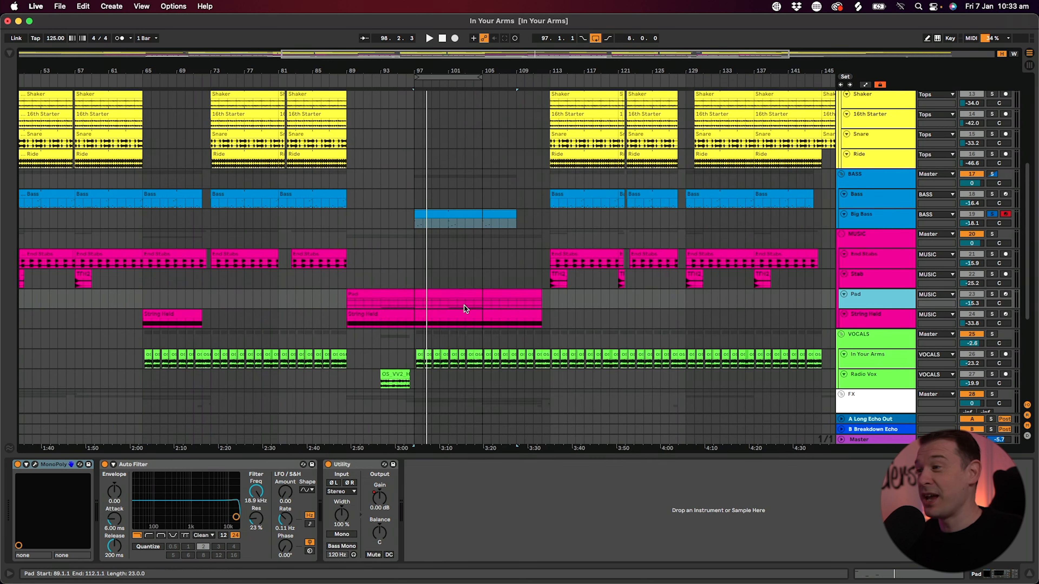
Step: Play the Pad track soloed from bar 97 and open its clip to examine the chord notes
left_click(420, 279)
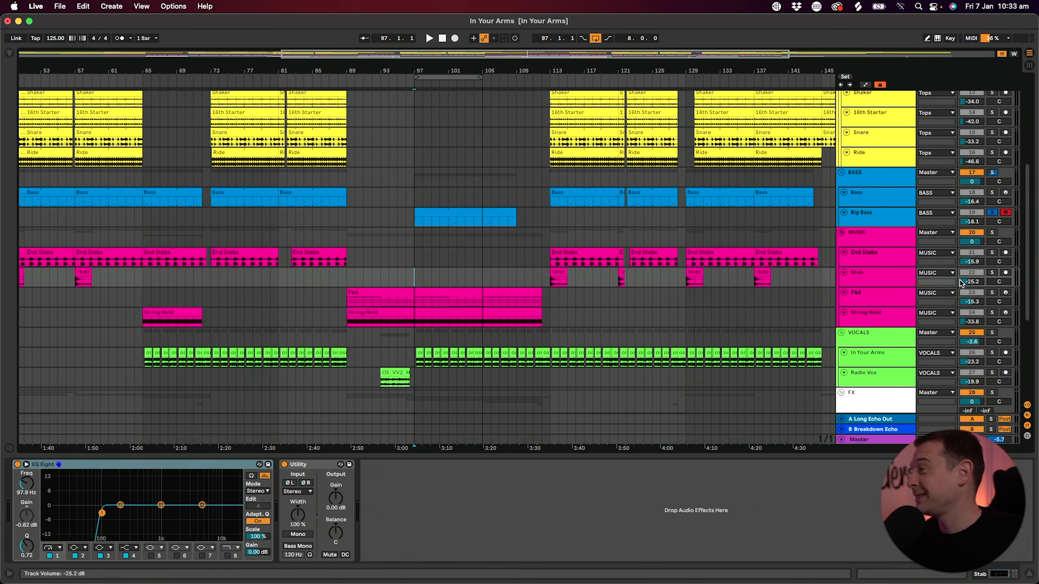
key("space")
left_click(866, 301)
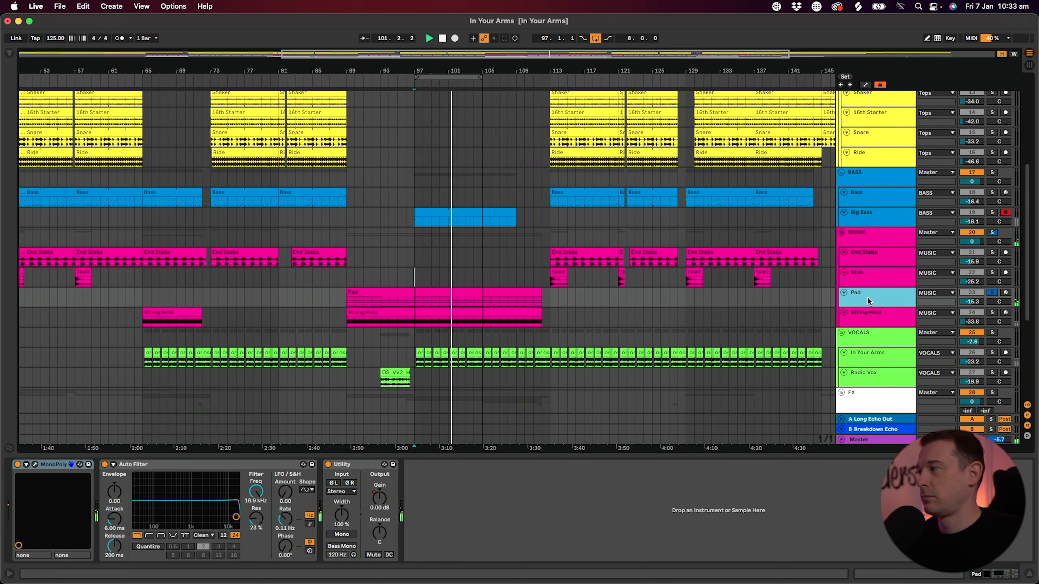
double_click(443, 292)
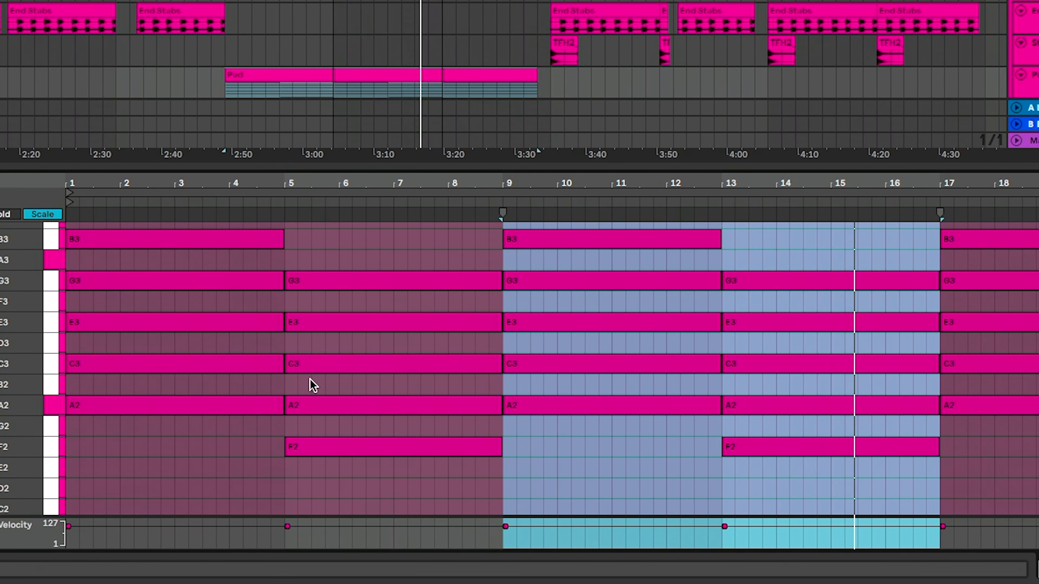
scroll(255, 400, "up", 1)
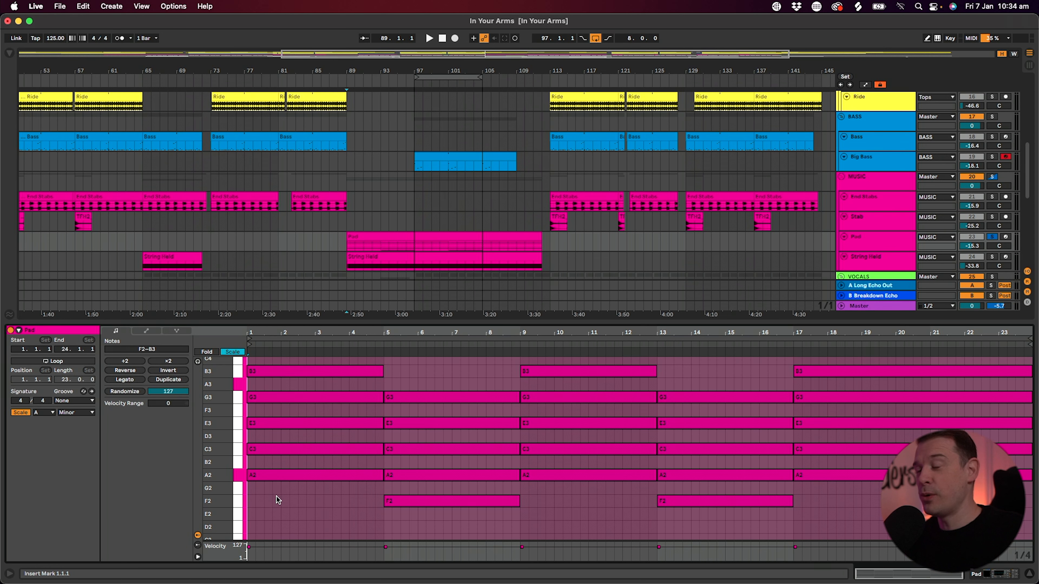
Step: Select the notes of the Pad clip's first chord from A2 to E3, and pick out its G3 and B3 notes
left_click_drag(285, 499, 300, 424)
left_click_drag(303, 419, 302, 416)
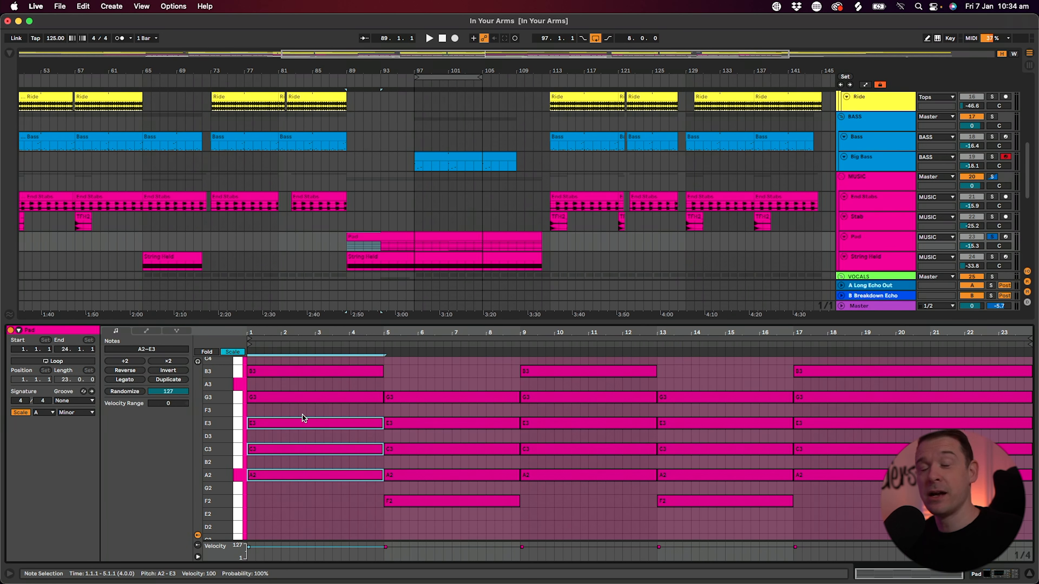
left_click(304, 397)
left_click(310, 372)
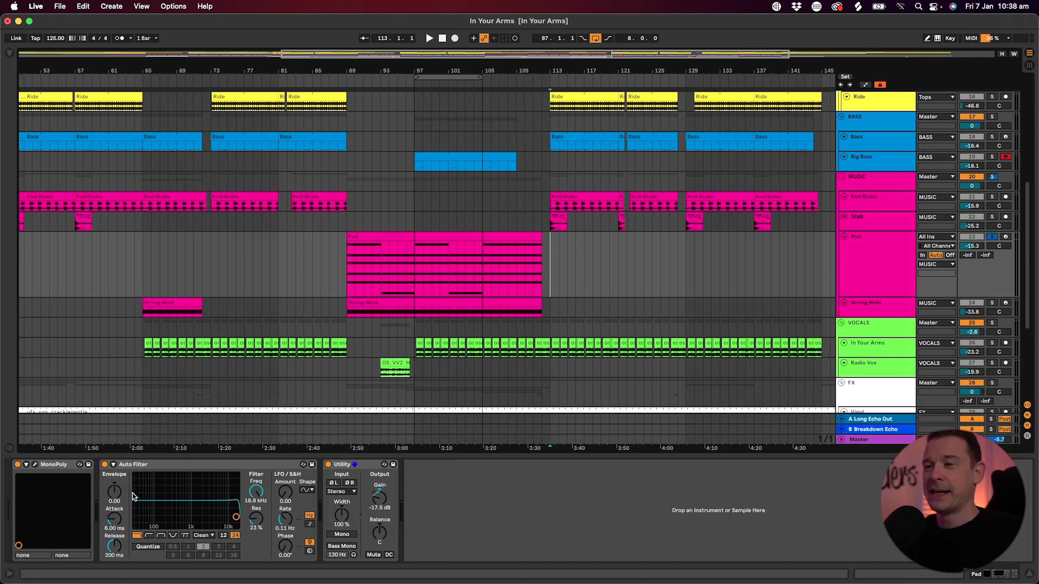
Step: Review the Pad track's Auto Filter, display the Utility gain automation, and hide the automation lanes again
left_click(139, 468)
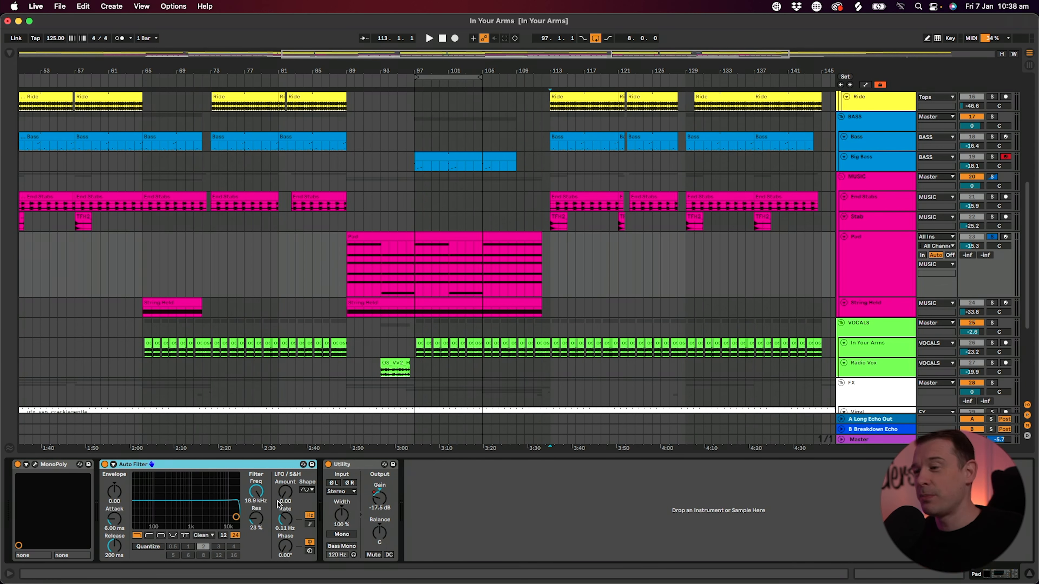
right_click(380, 500)
left_click(390, 502)
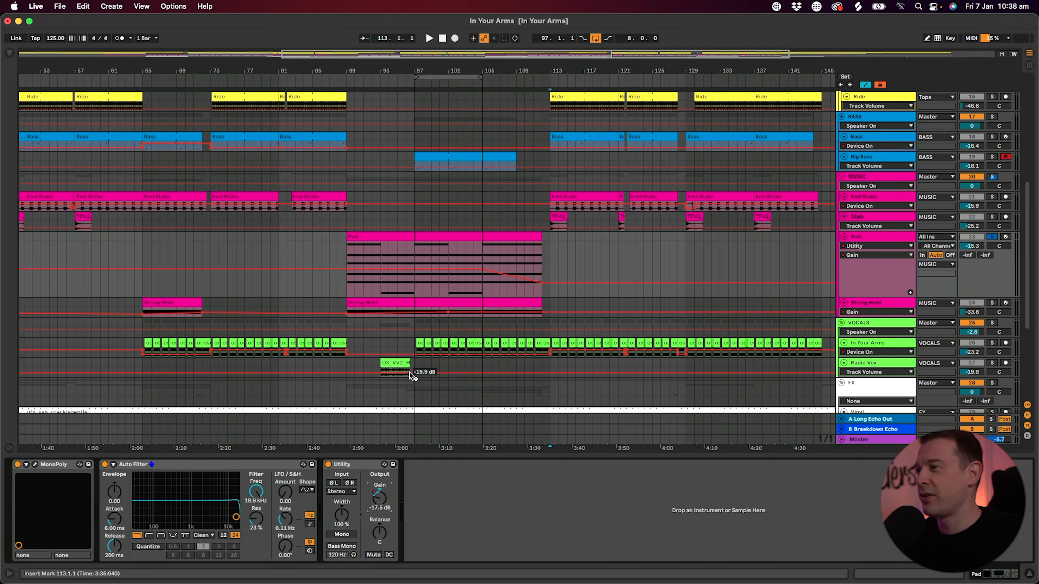
key("a")
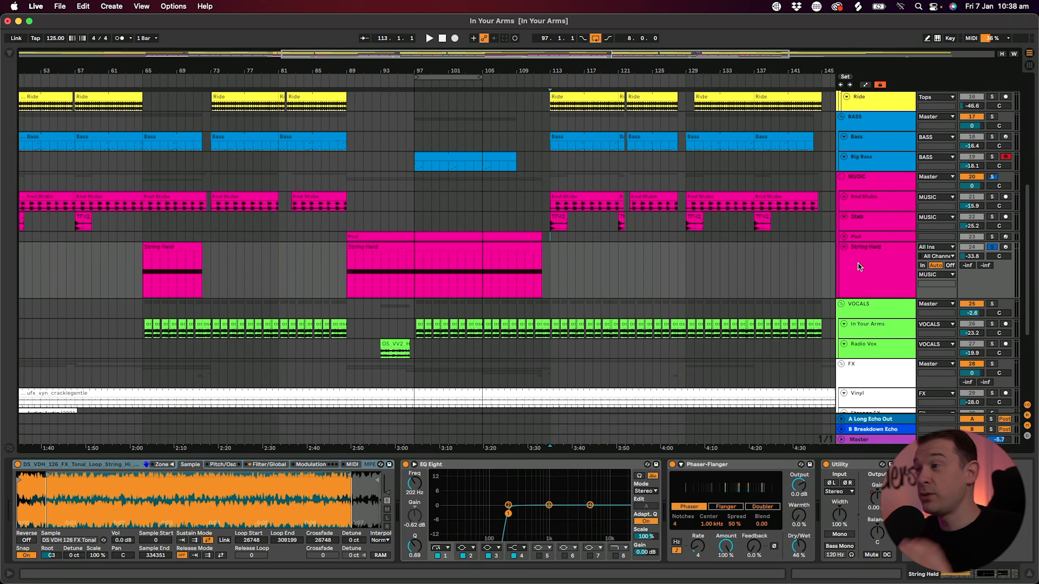
Step: Play the soloed String Held track from bar 97, and view its Utility gain automation before hiding the lanes
left_click(416, 265)
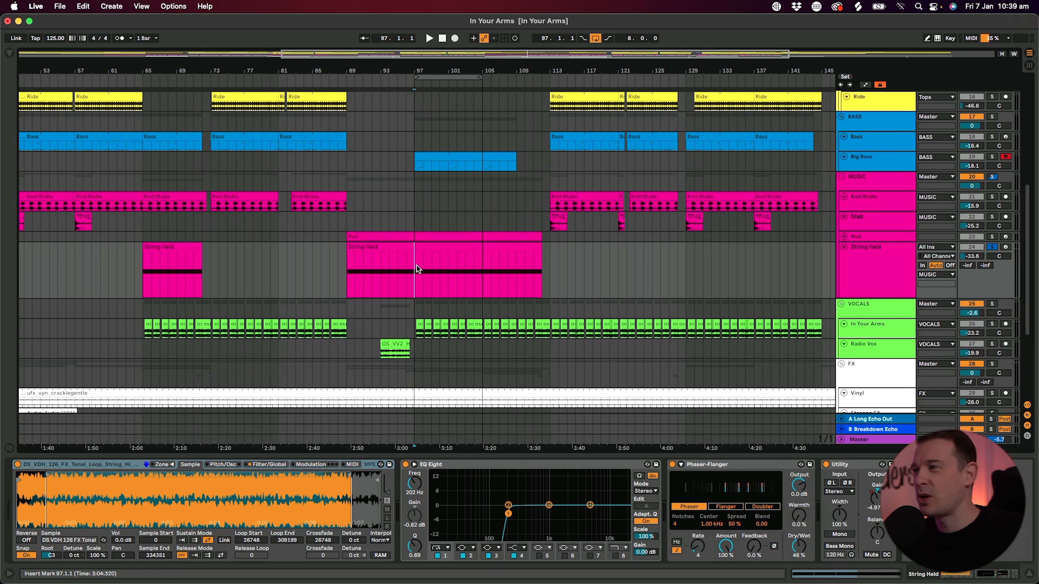
key("space")
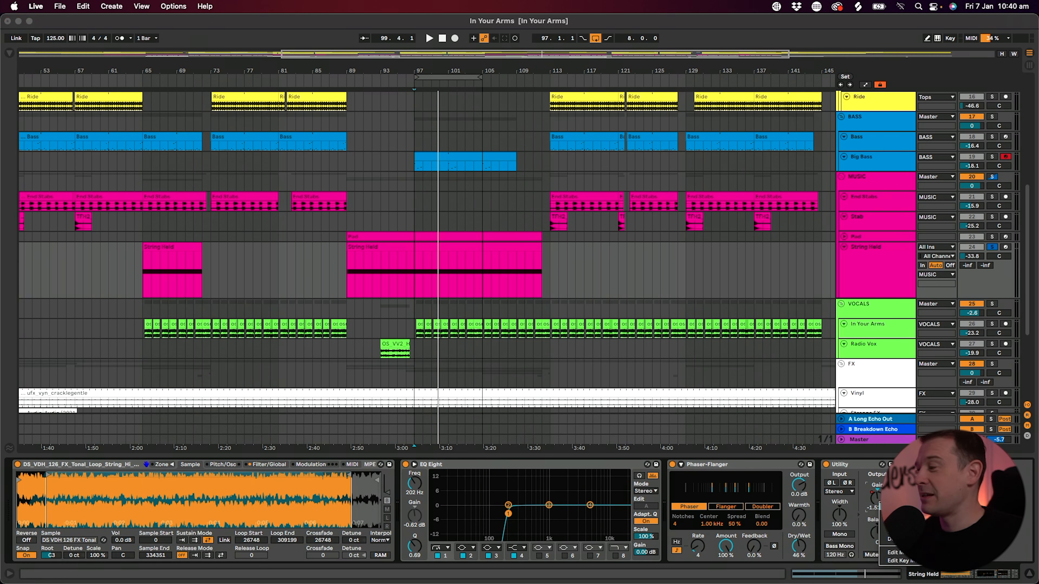
key("a")
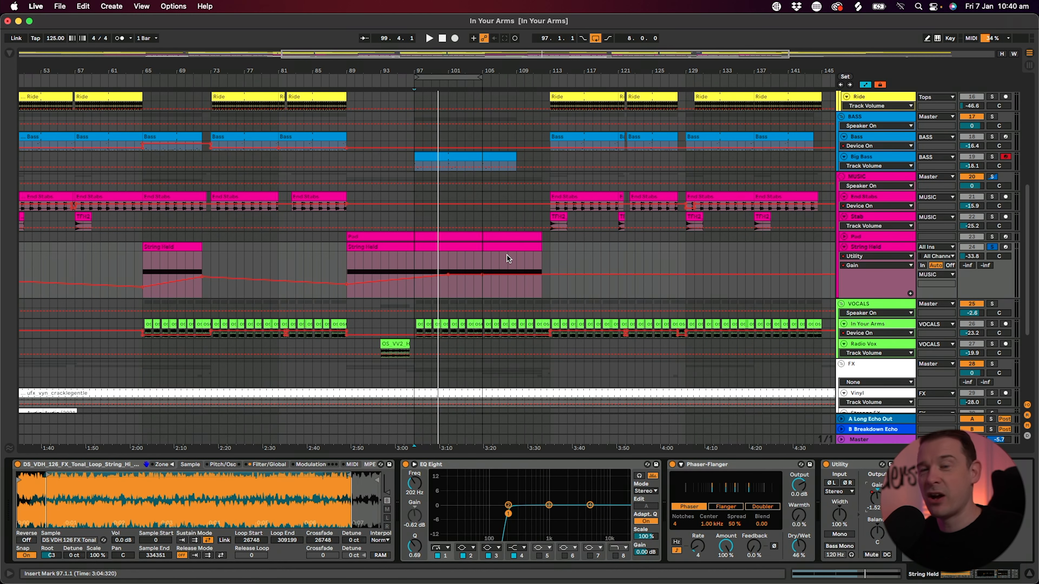
key("a")
Step: Enlarge and solo the Snare Fill track, and play its clip from bar 105
scroll(482, 243, "down", 10)
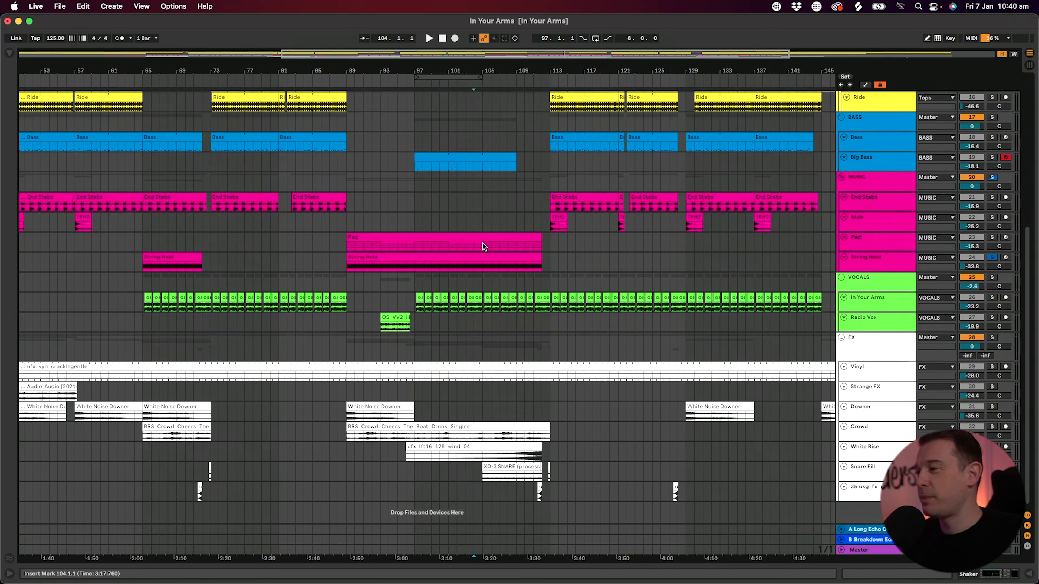
left_click_drag(879, 481, 879, 510)
left_click(991, 465)
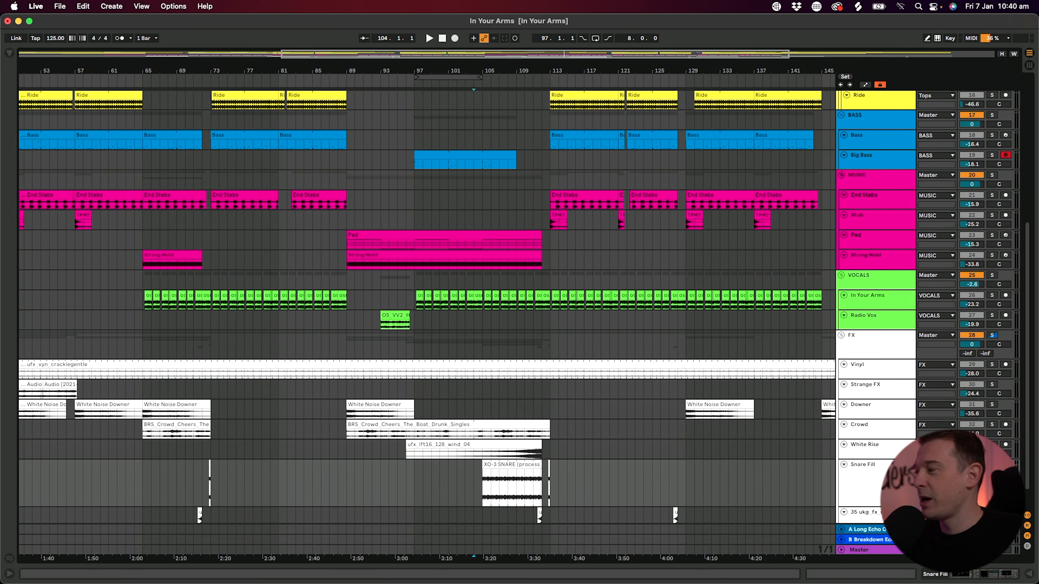
left_click_drag(520, 70, 521, 102)
left_click(388, 484)
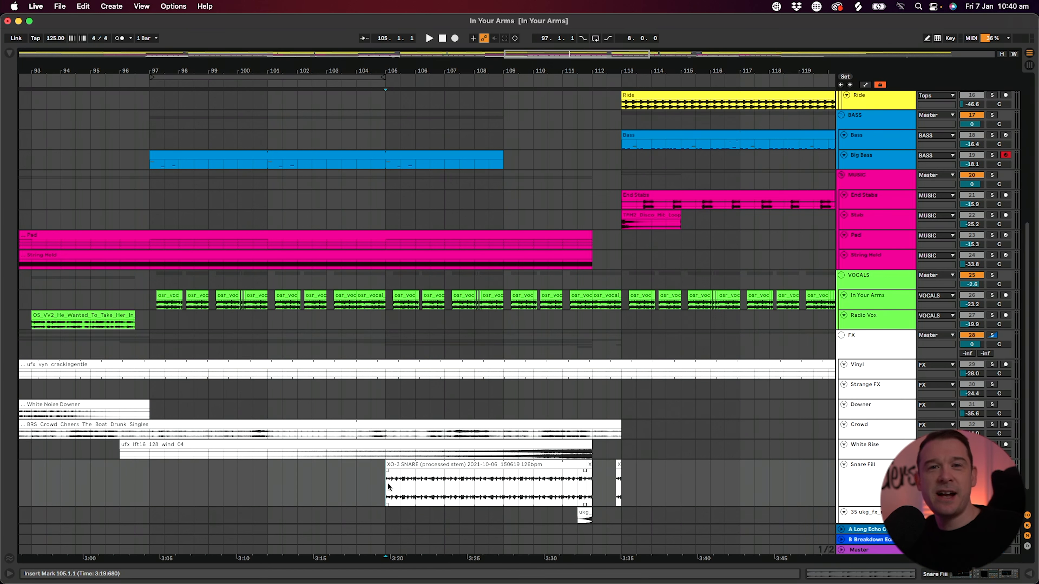
key("space")
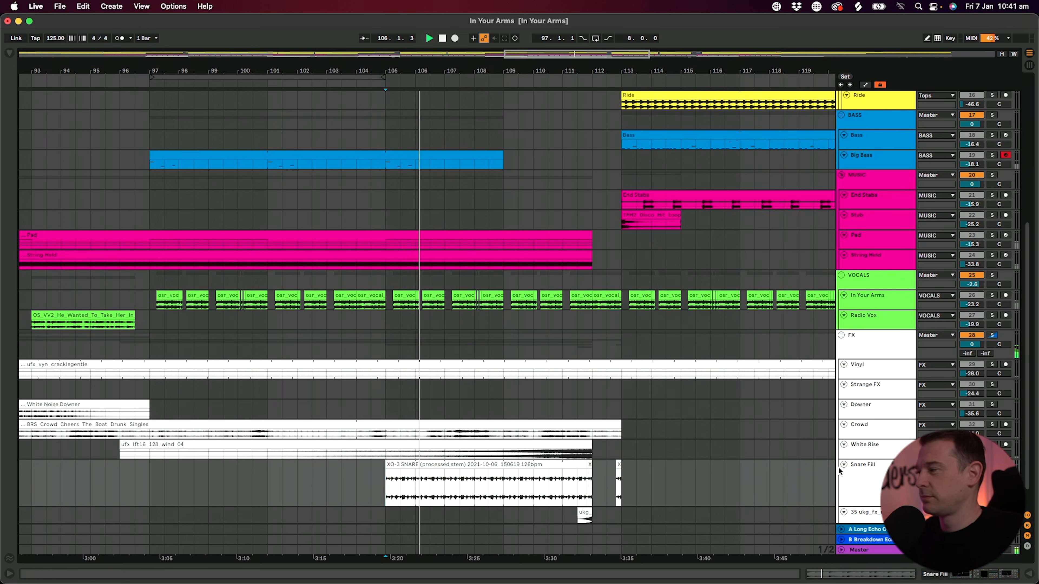
Step: Show the Snare Fill track's device chain and automation while it plays, and stop playback
left_click(855, 480)
left_click(935, 574)
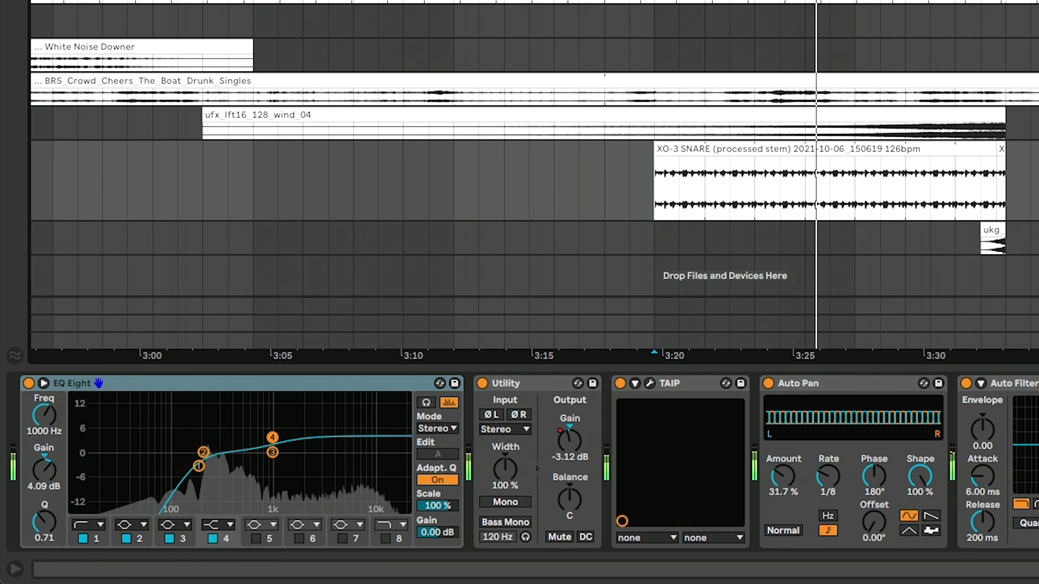
key("a")
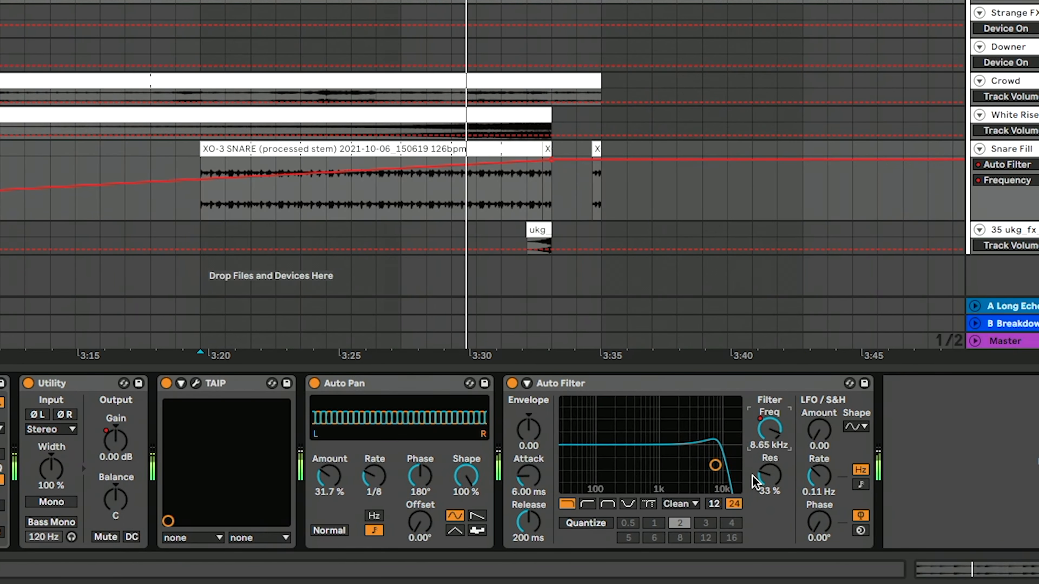
key("space")
Step: Review the Snare Fill's Utility gain automation, TAIP plug-in settings and Auto Filter frequency automation
left_click(116, 442)
left_click(196, 383)
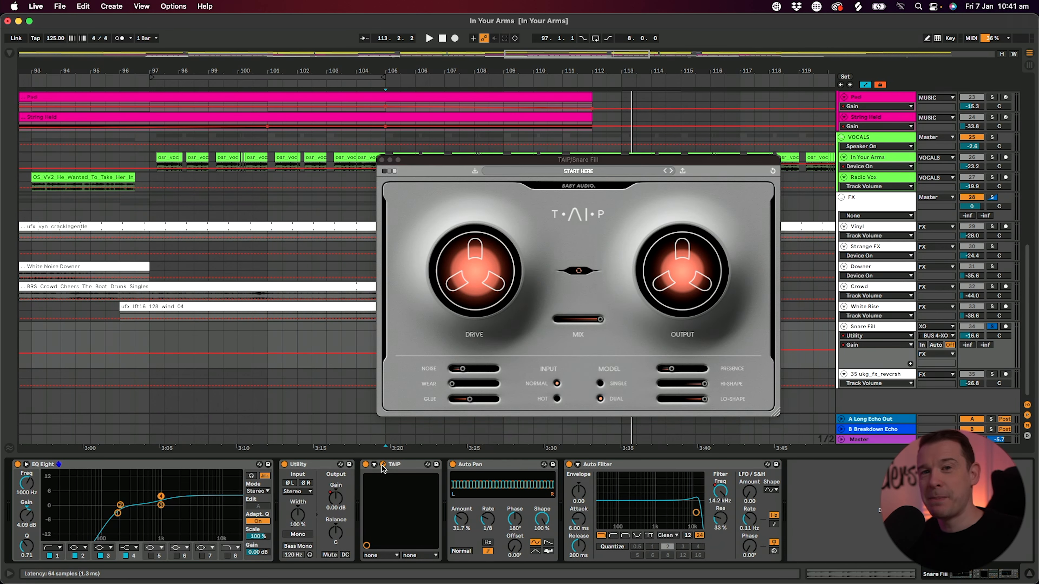
left_click(381, 160)
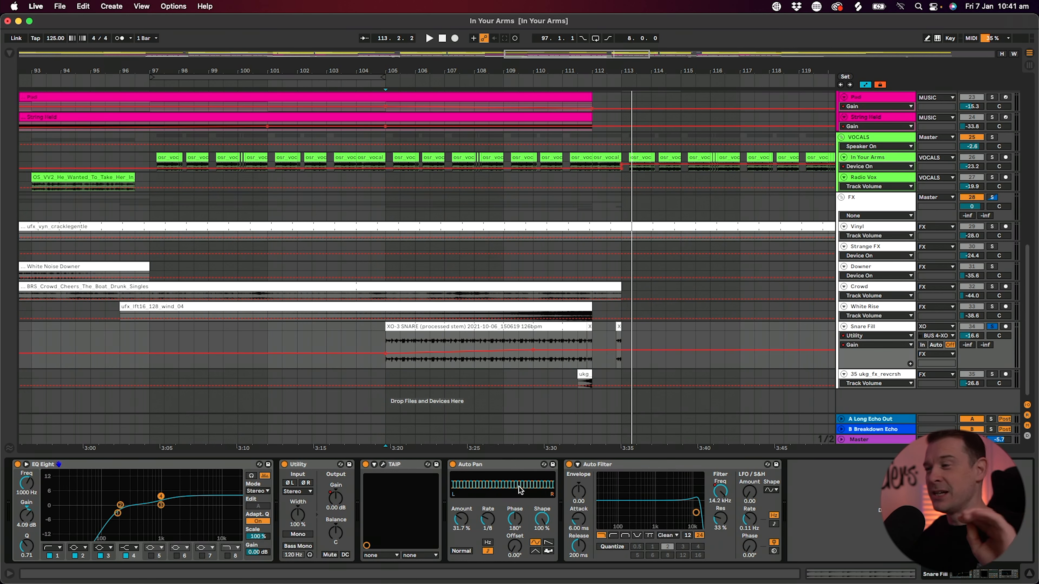
right_click(719, 493)
left_click(726, 495)
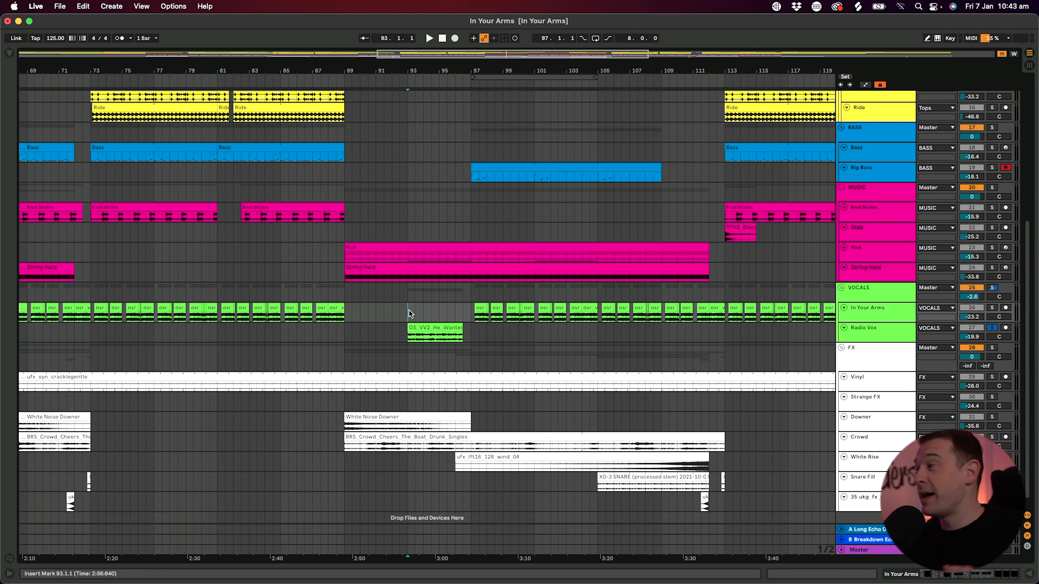
Step: Play the soloed Radio Vox clip from bar 93 and enlarge it to examine its waveform
left_click(415, 335)
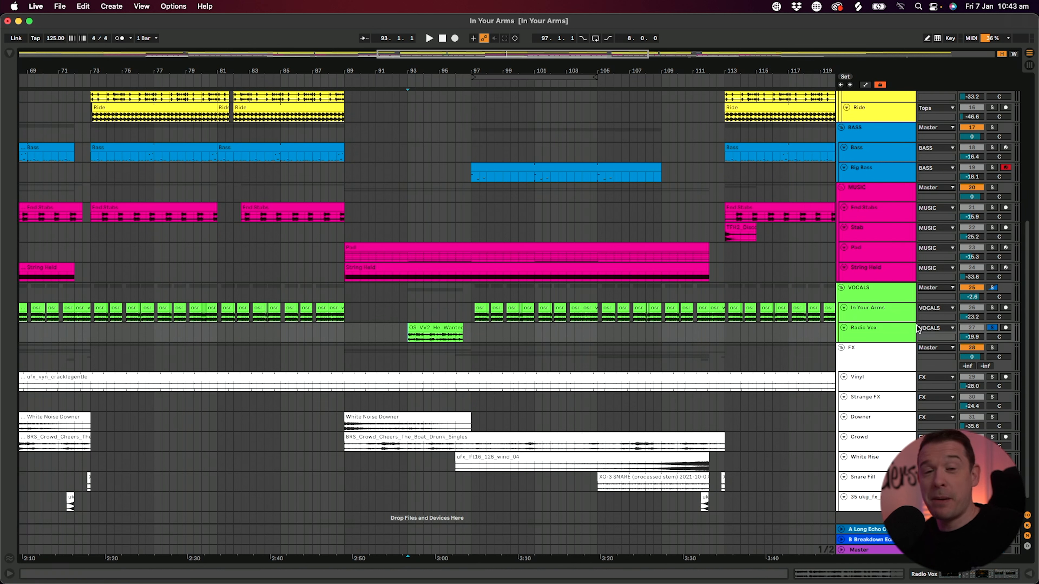
key("space")
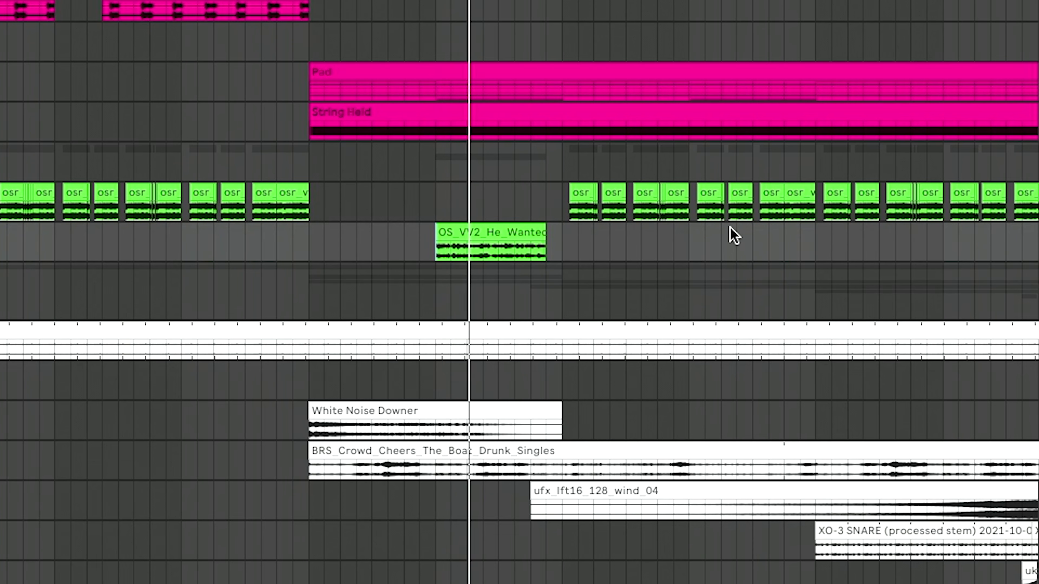
left_click(473, 232)
key("z")
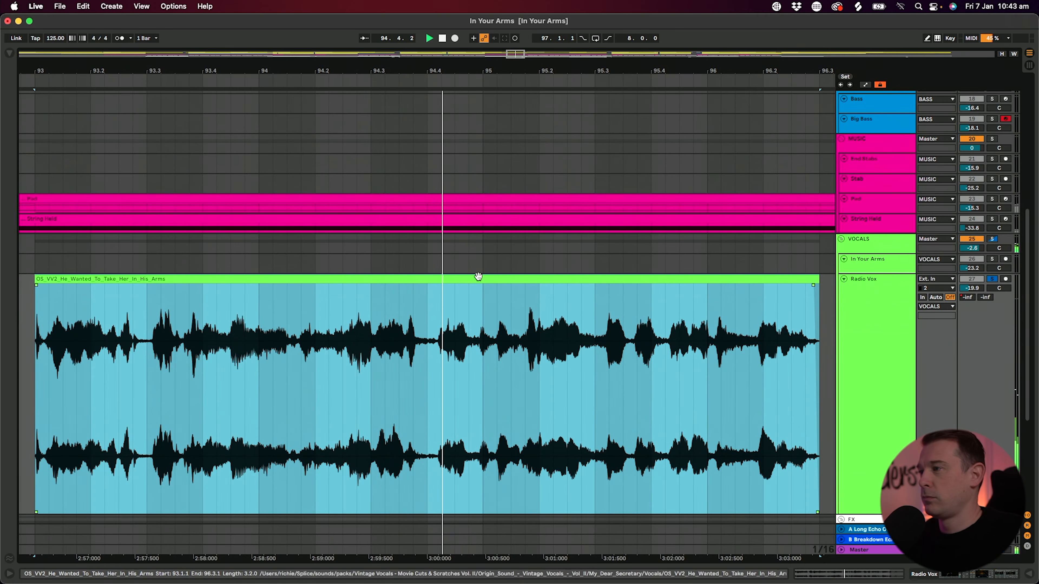
left_click(477, 263)
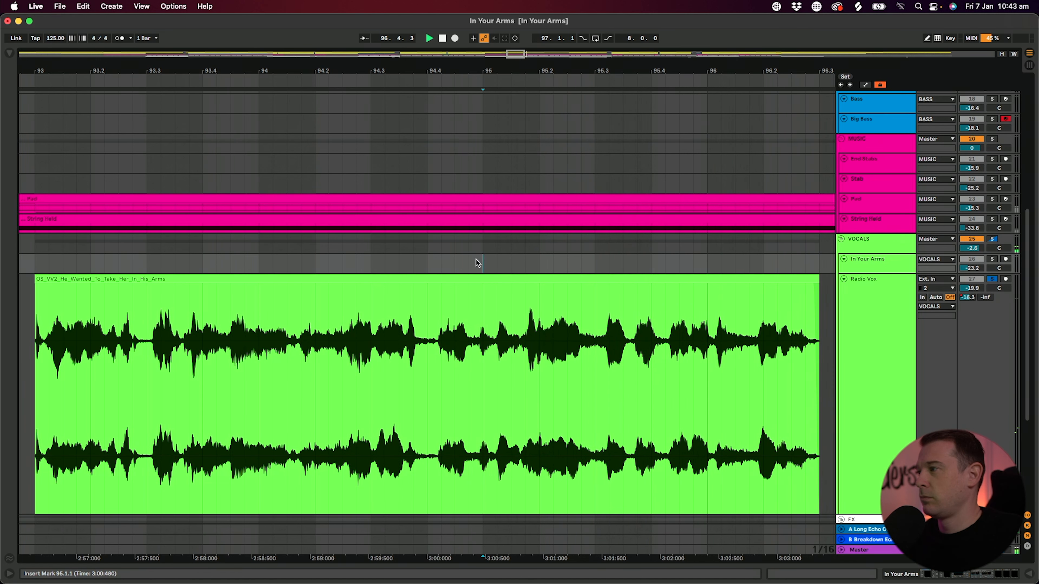
Step: Review the Radio Vox track's effect chain, going through its EQ Eight, Echo and Reverb
left_click_drag(528, 71, 487, 89)
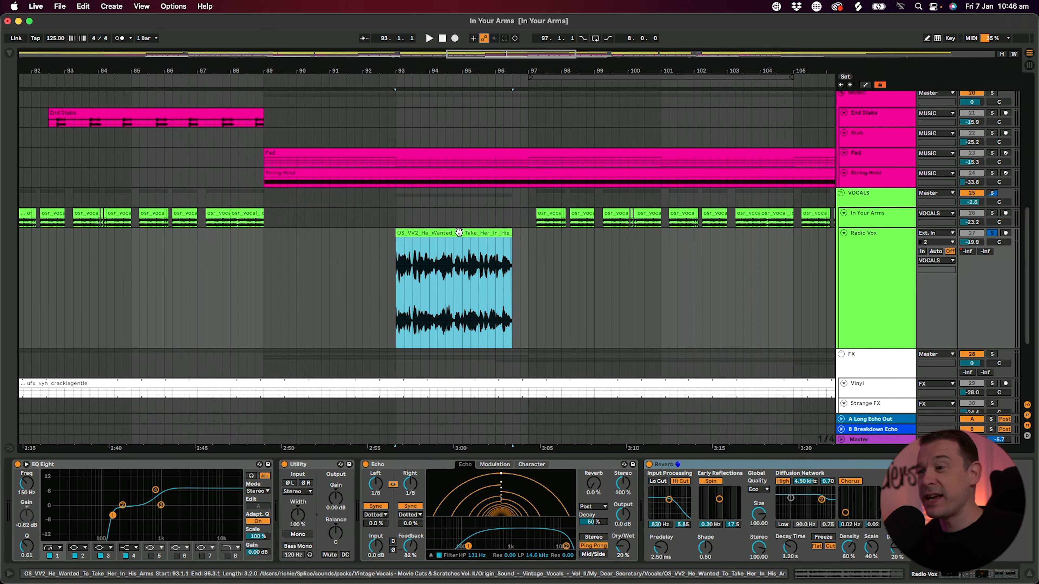
left_click(157, 465)
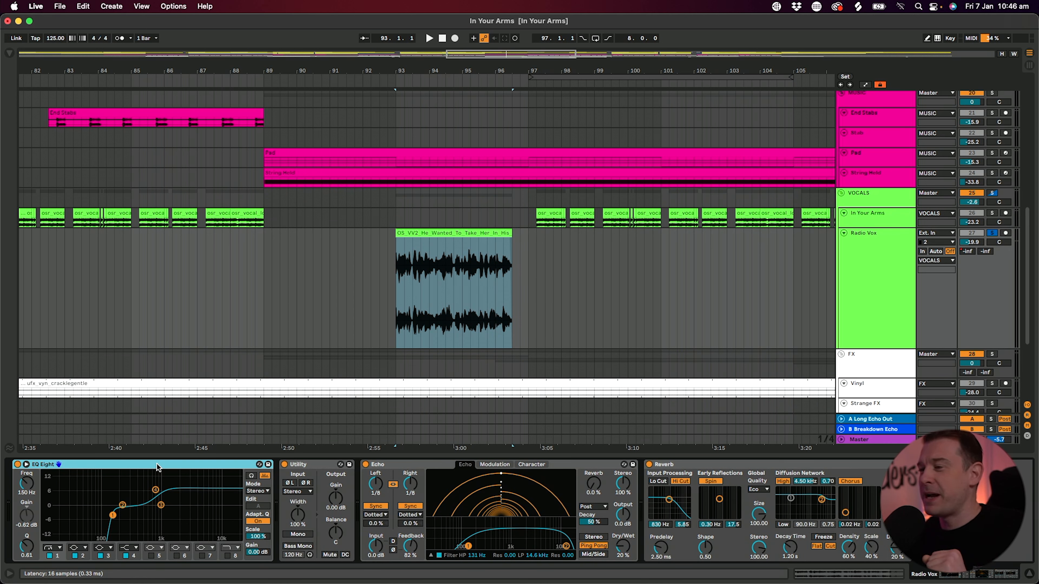
left_click(426, 467)
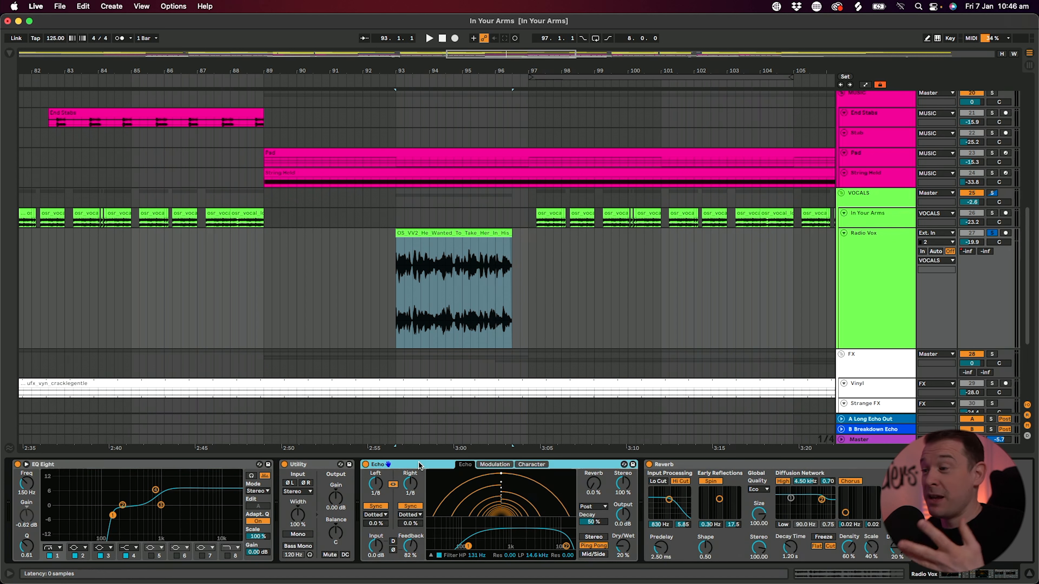
left_click(678, 465)
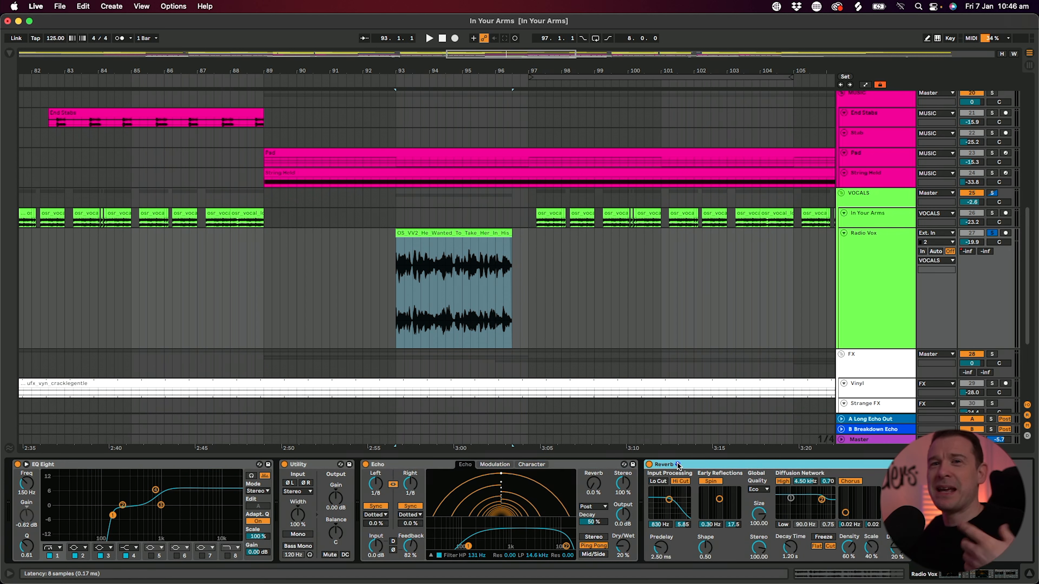
Step: Show the Radio Vox track's A Long Echo Out send automation, inspect it at the clip's end, and hide automation again
right_click(967, 254)
left_click(916, 282)
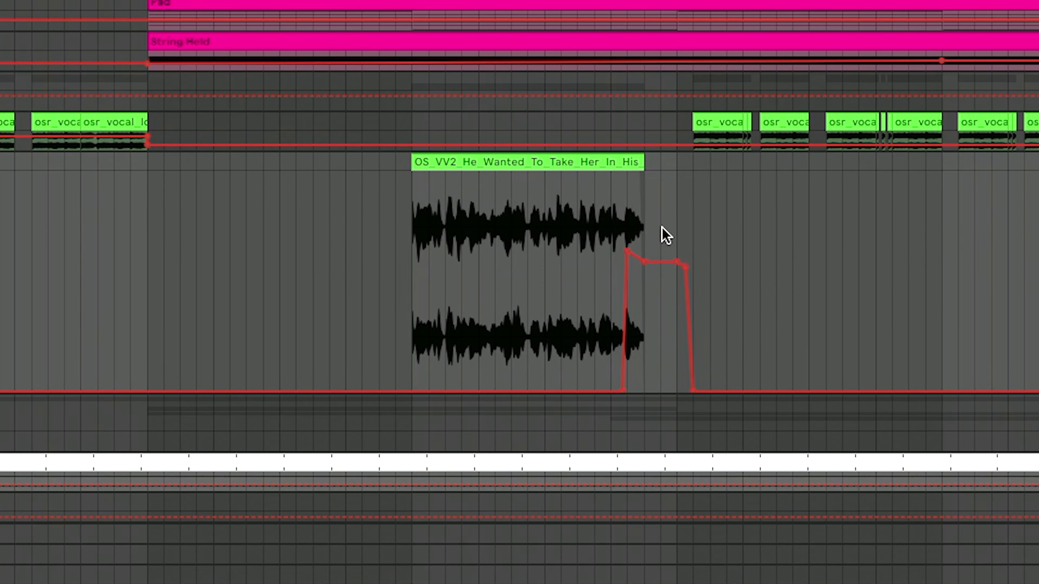
left_click(661, 229)
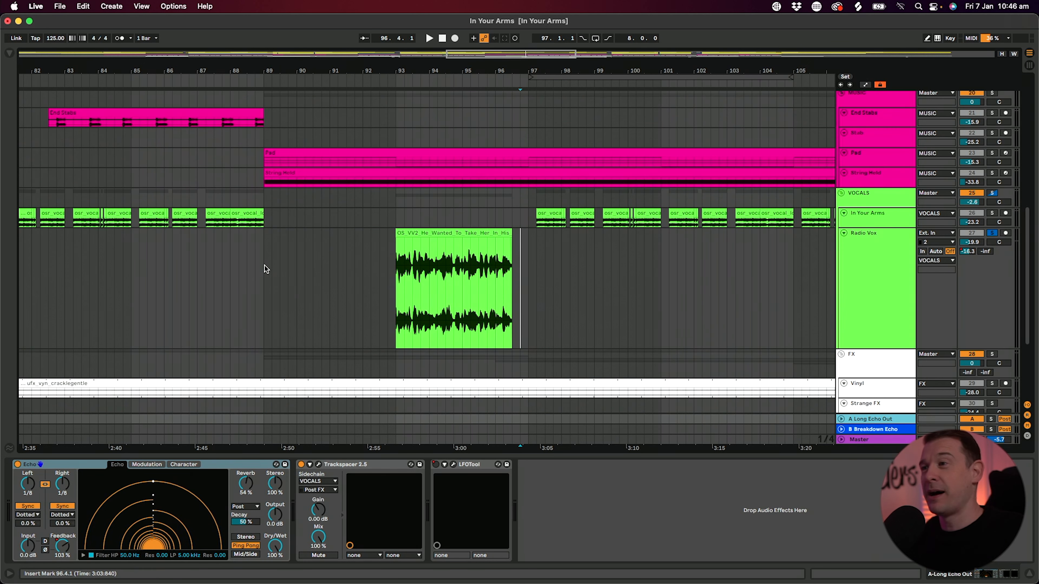
left_click(263, 264)
key("a")
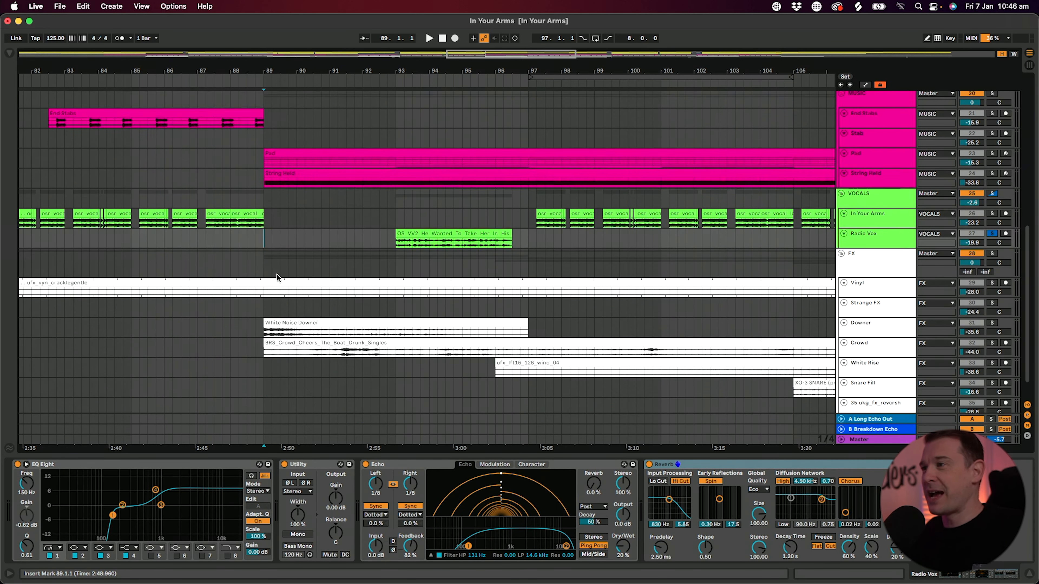
Step: Play the breakdown from bar 89 with the vocals unsoloed, and hide the device chain
scroll(277, 274, "up", 3)
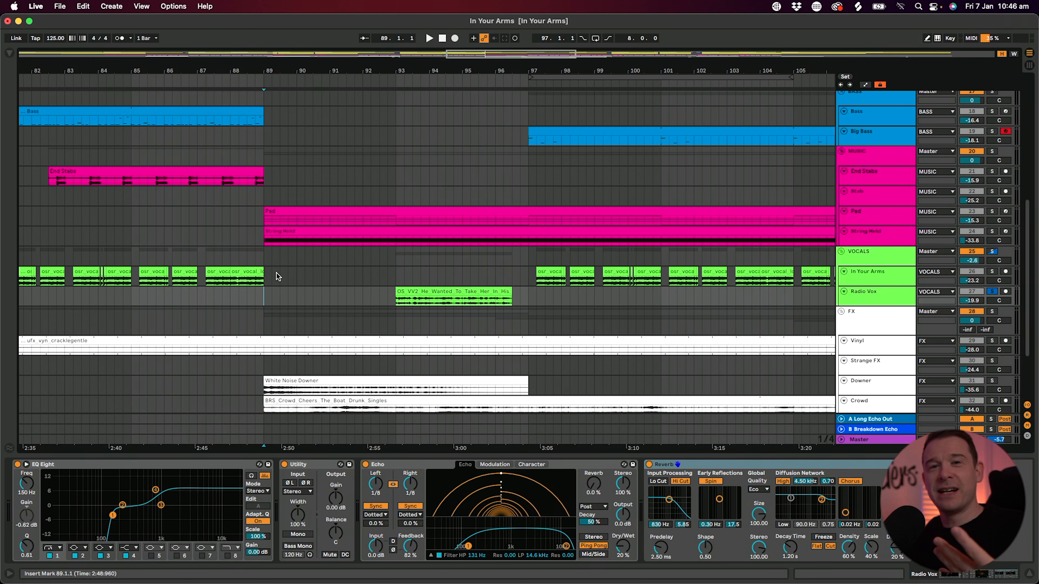
scroll(267, 261, "up", 2)
left_click(261, 302)
key("space")
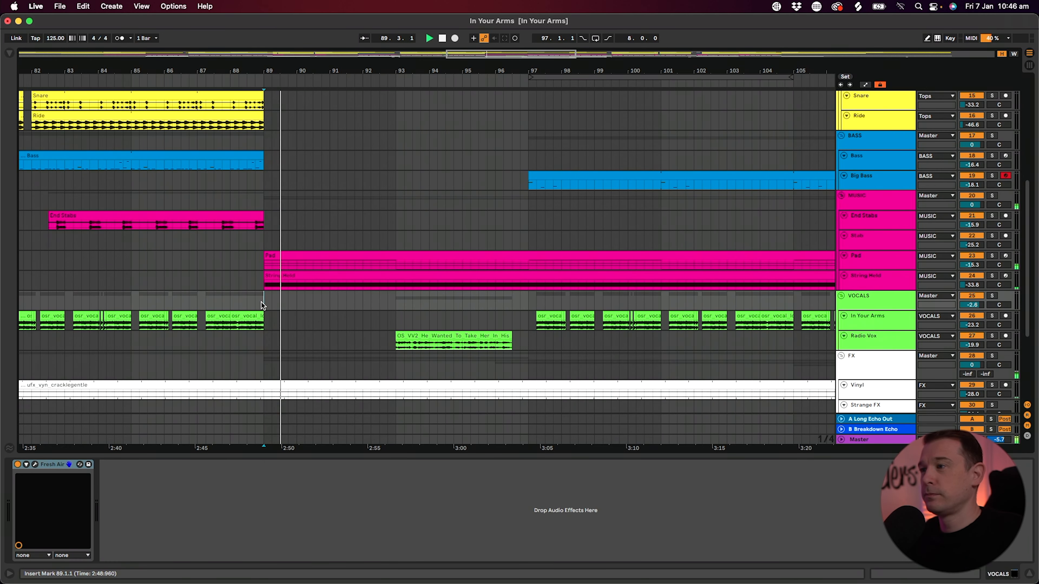
left_click_drag(457, 71, 425, 25)
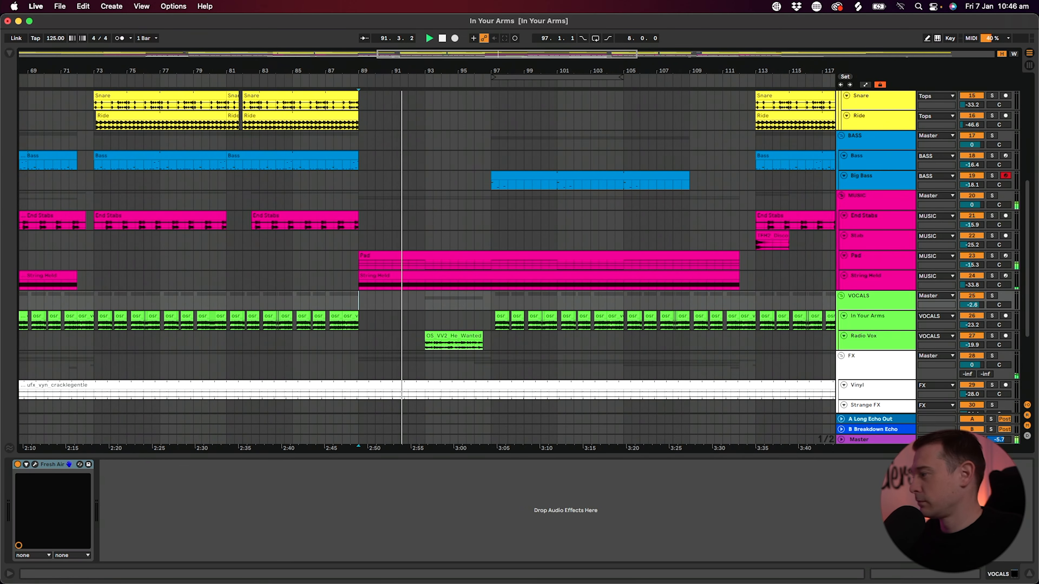
left_click(1029, 575)
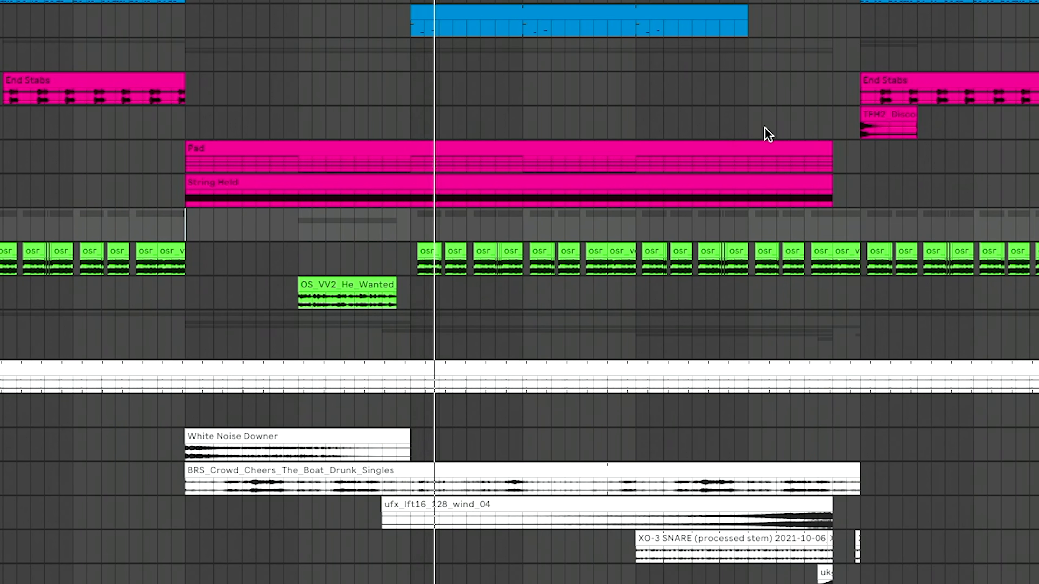
Step: Look over the breakdown's music, vocal and FX layers during playback, and enlarge the Snare Fill track
scroll(764, 131, "up", 3)
scroll(766, 131, "up", 4)
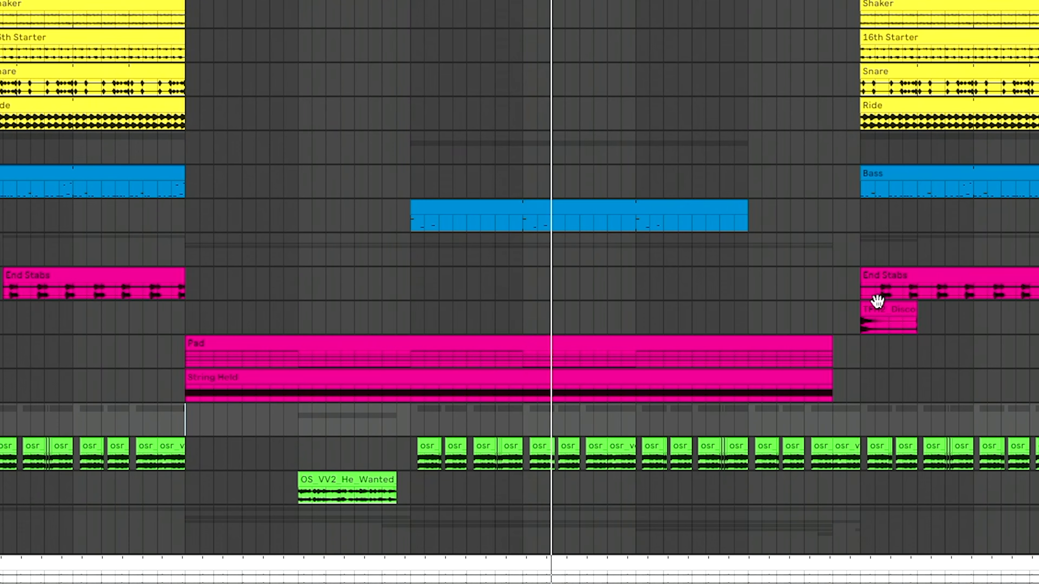
scroll(807, 235, "down", 8)
scroll(807, 229, "down", 1)
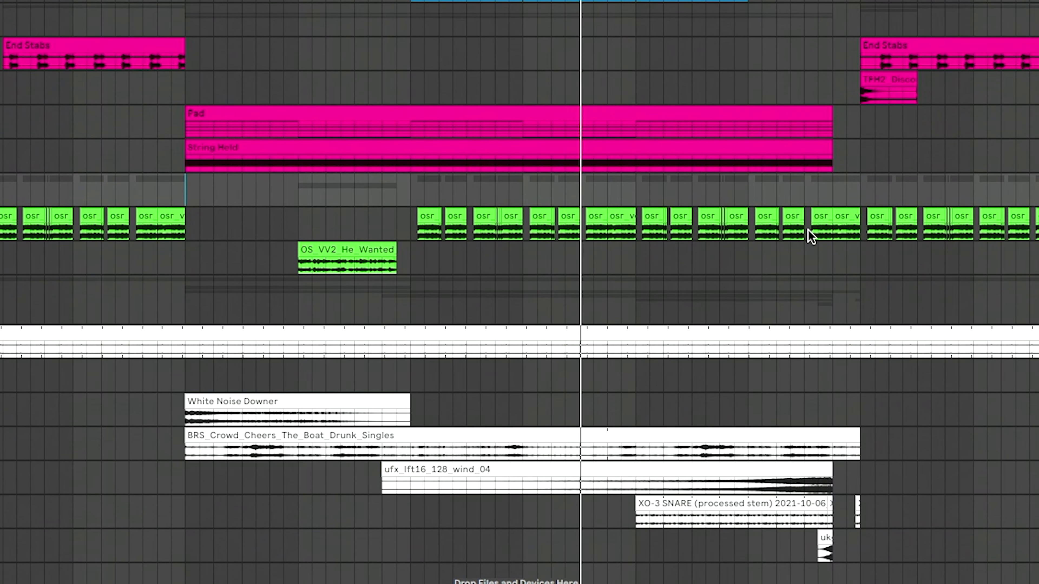
left_click(1036, 512)
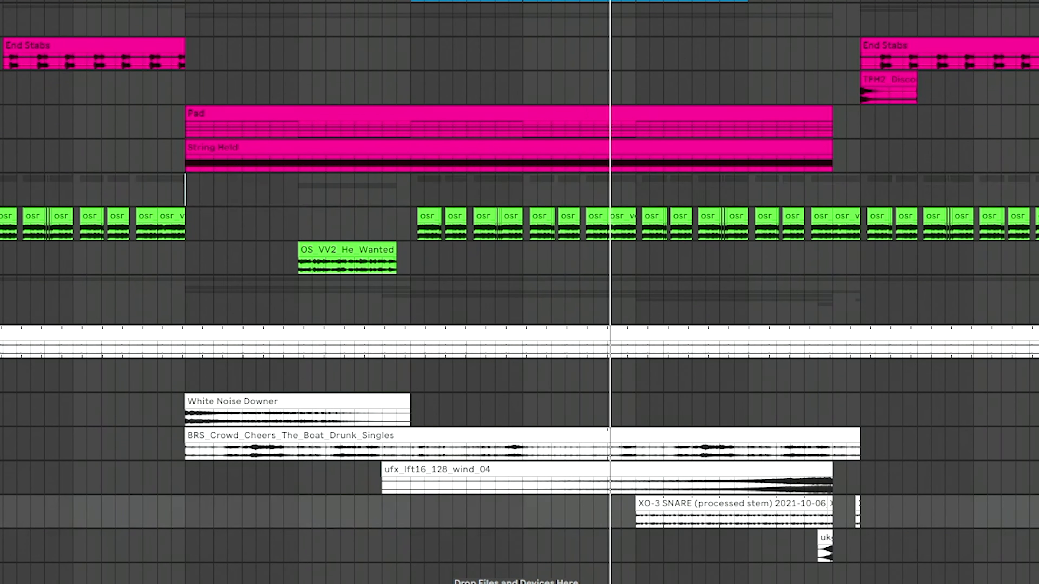
left_click_drag(1037, 528, 1037, 575)
scroll(985, 483, "down", 2)
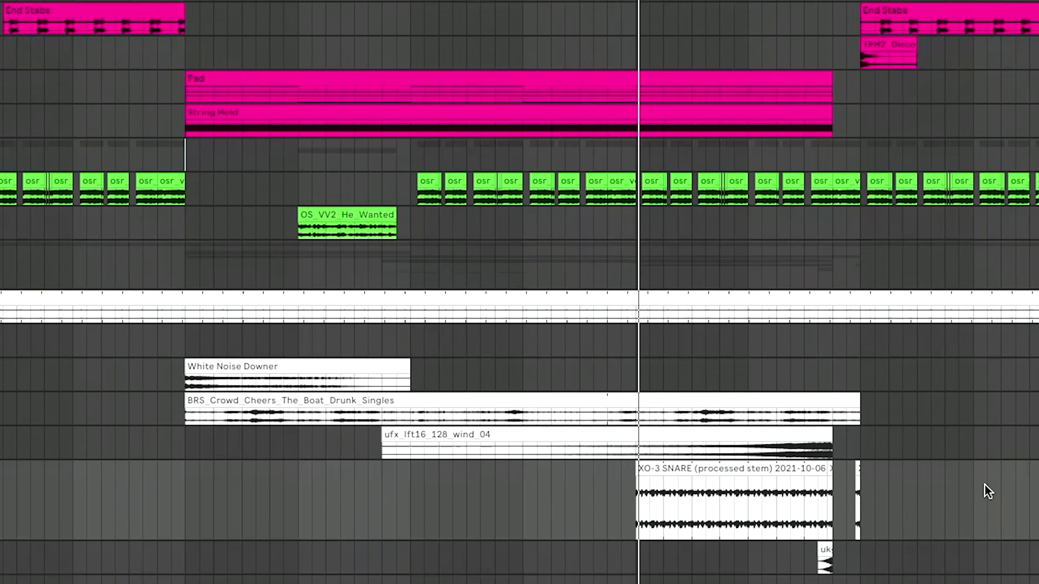
scroll(988, 490, "down", 1)
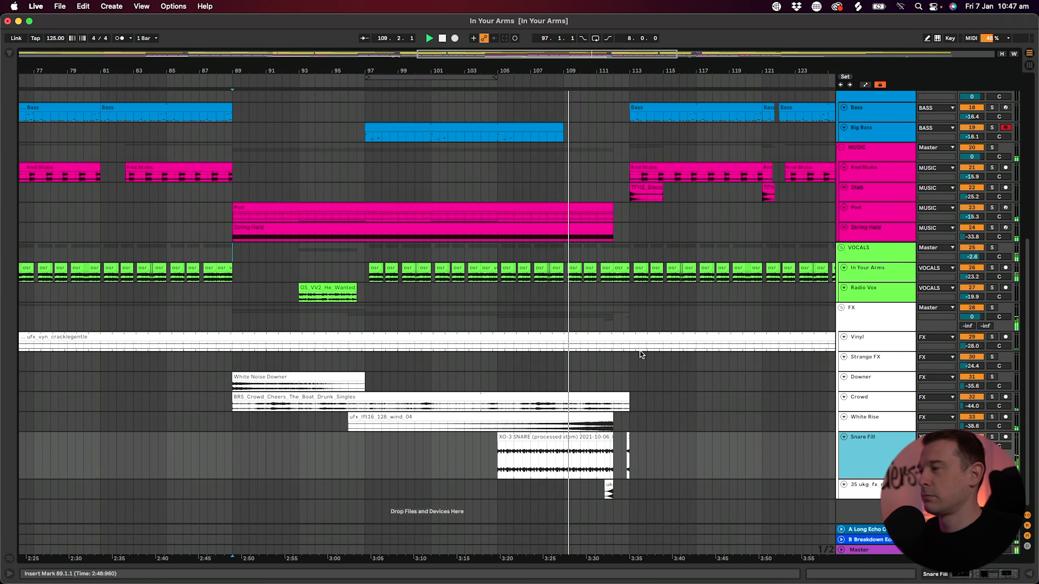
Step: Examine the FX, vocal, music, bass and drum layers as playback moves from the breakdown into the drop at bar 113
scroll(652, 347, "up", 1)
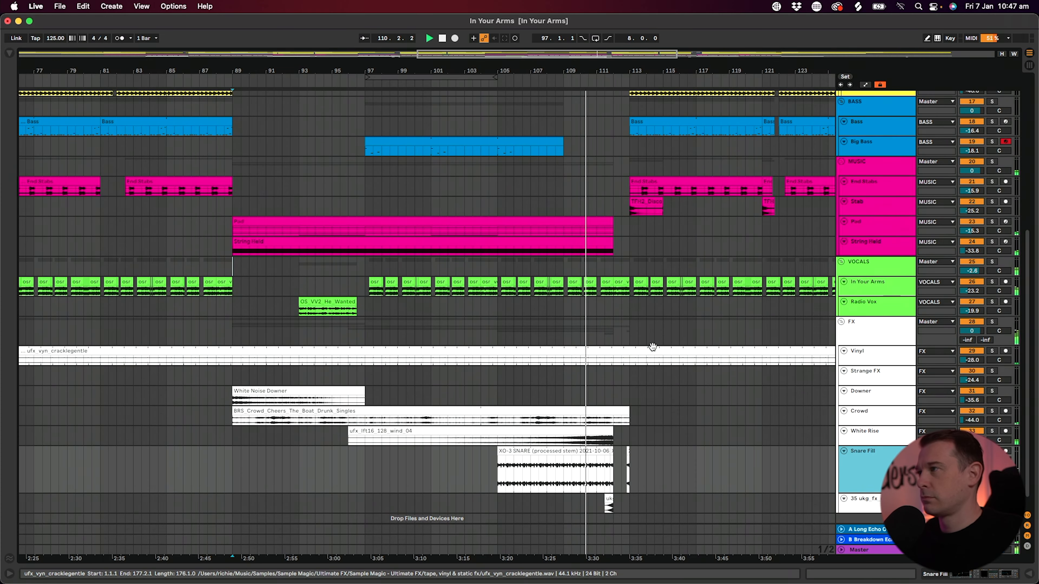
scroll(652, 347, "up", 3)
scroll(652, 347, "up", 1)
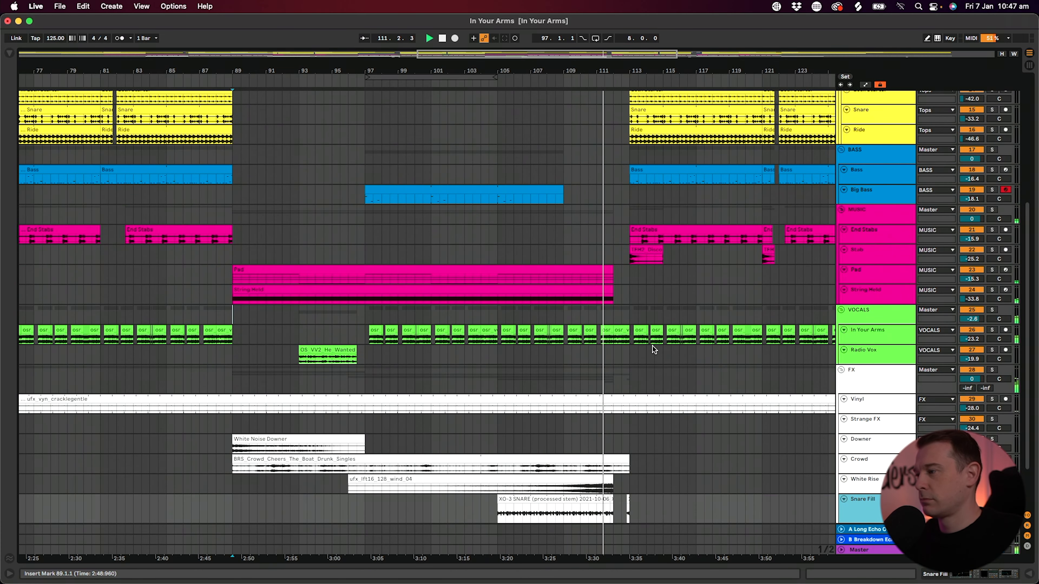
scroll(653, 349, "up", 9)
scroll(653, 349, "down", 5)
scroll(630, 438, "down", 8)
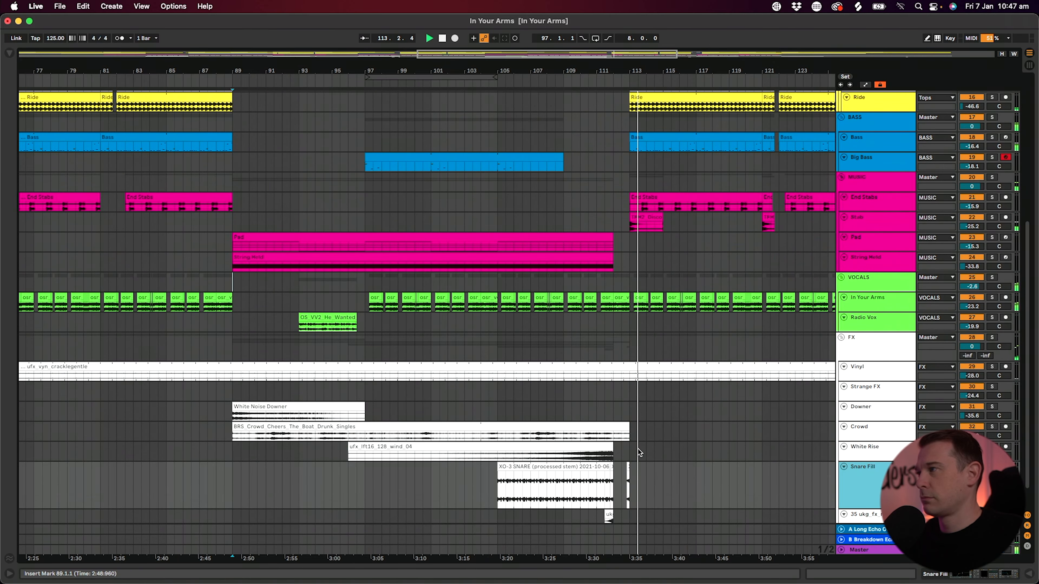
scroll(627, 477, "up", 11)
scroll(517, 296, "up", 4)
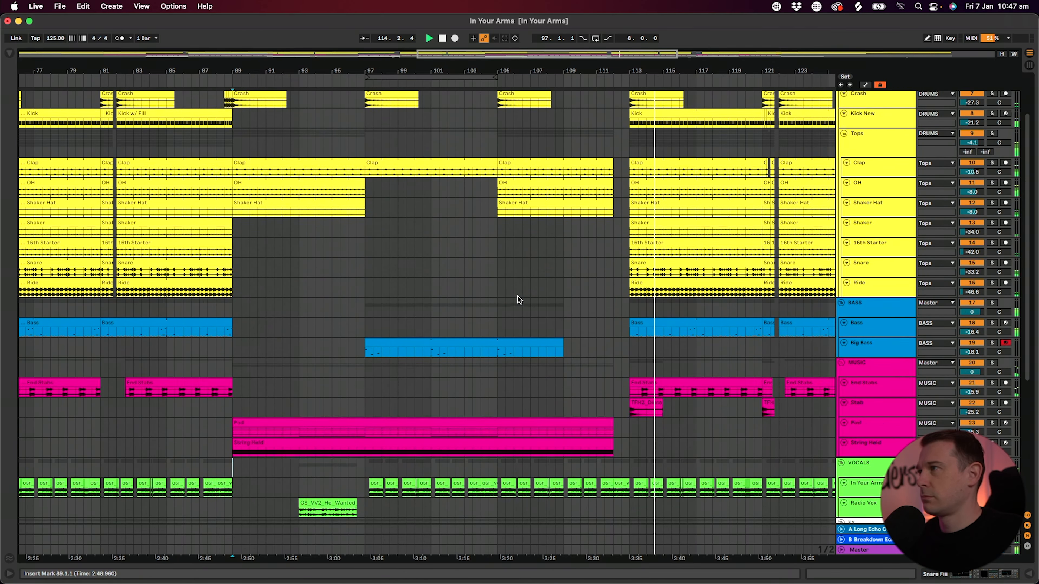